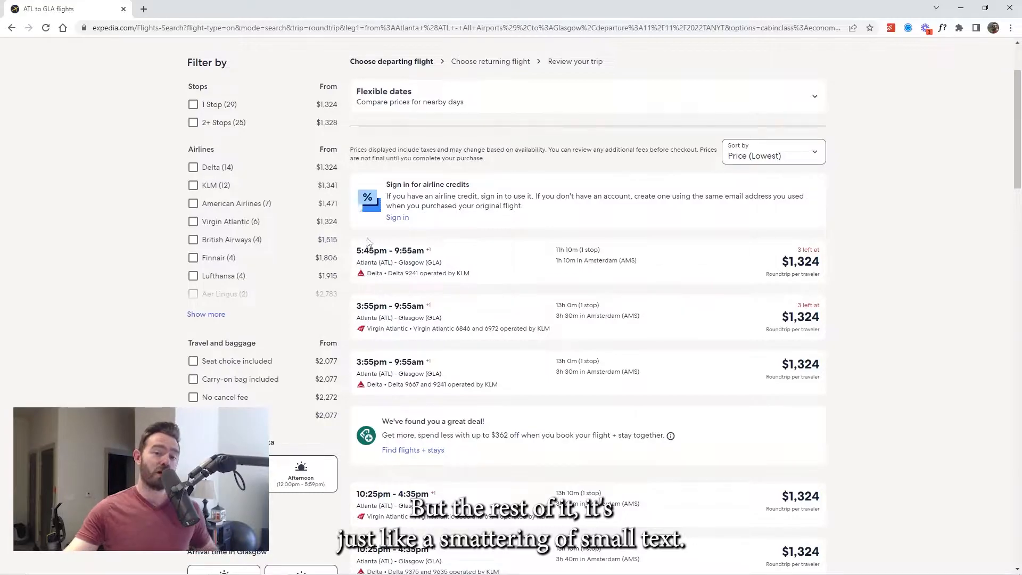
Look over the Atlanta to Glasgow flight results, including the filters and listed fares
scroll(666, 258, down, 7)
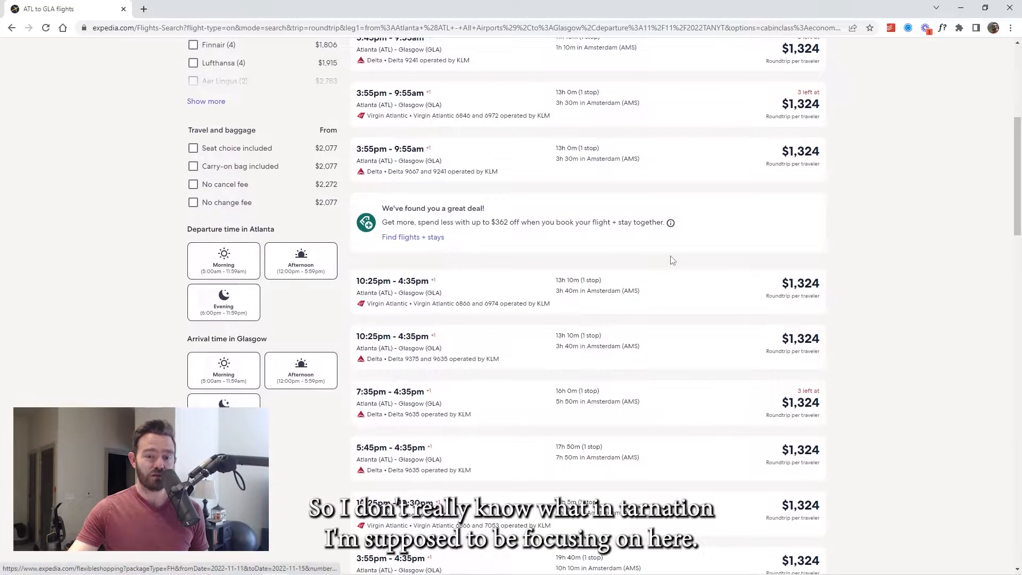
scroll(673, 260, up, 9)
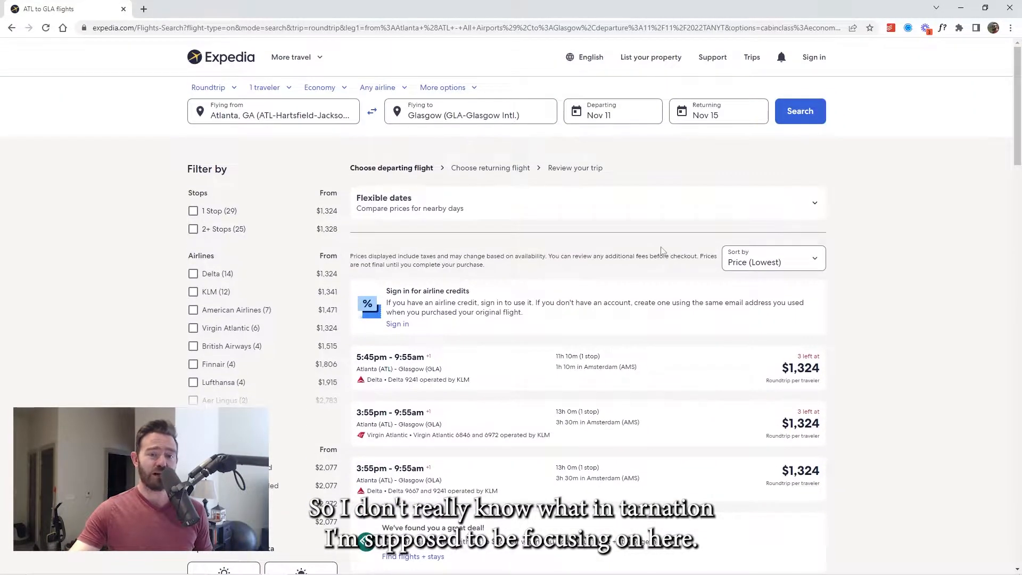
scroll(664, 251, down, 3)
scroll(613, 330, up, 3)
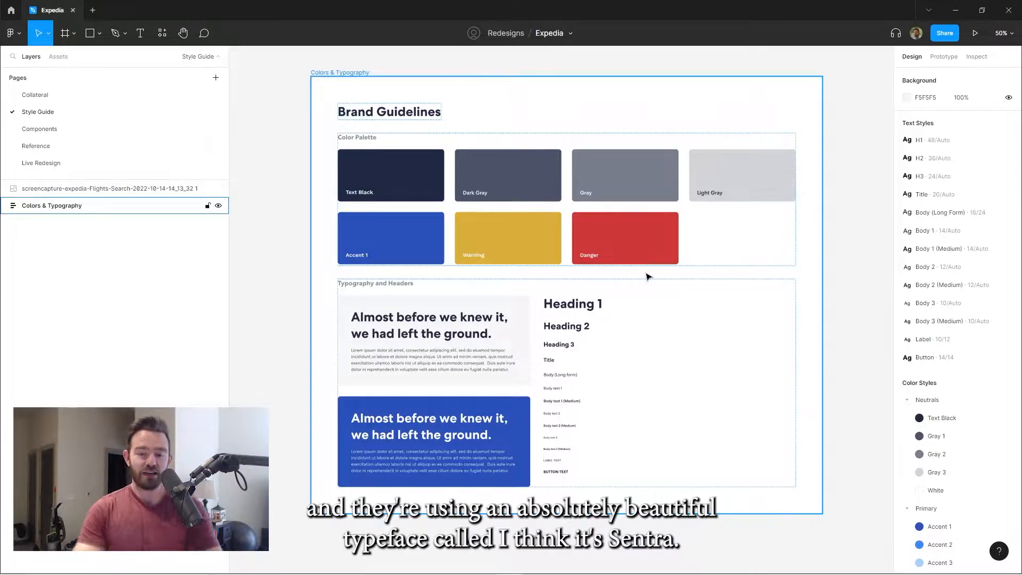
Switch to the Expedia file in Figma and inspect the H1 text style used by the Brand Guidelines heading
key(Escape)
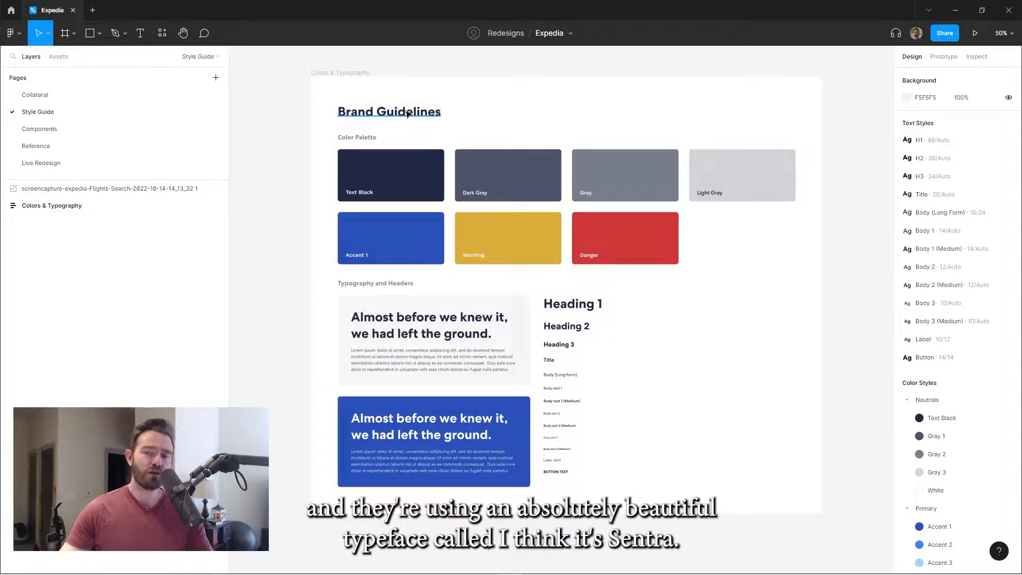
click(409, 113)
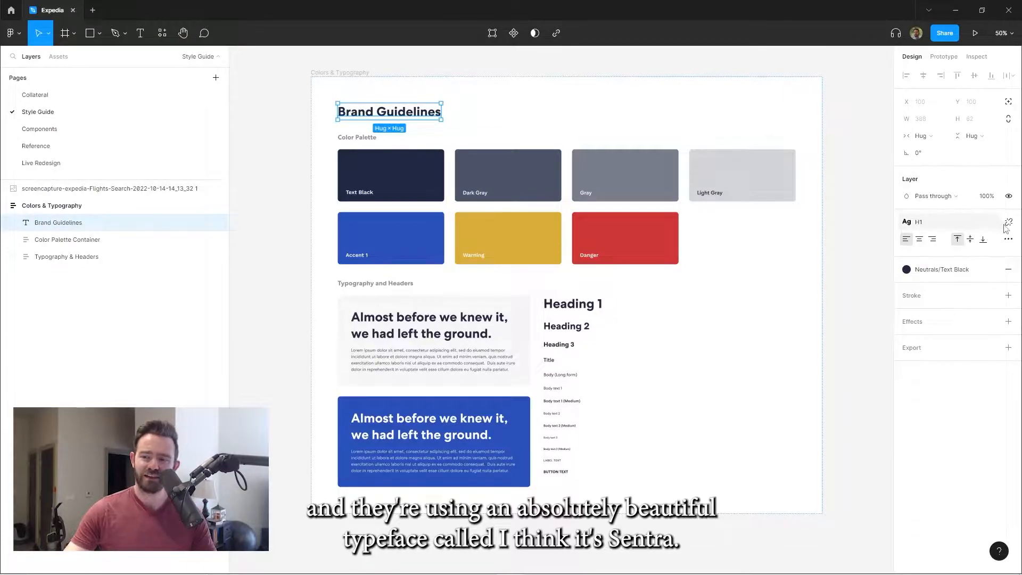
click(840, 166)
click(1009, 140)
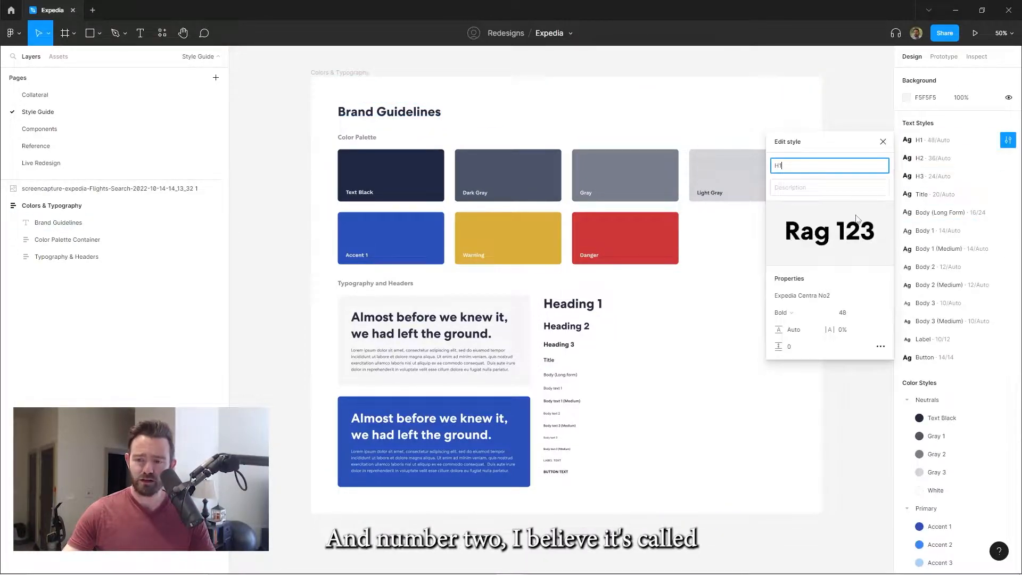
click(278, 127)
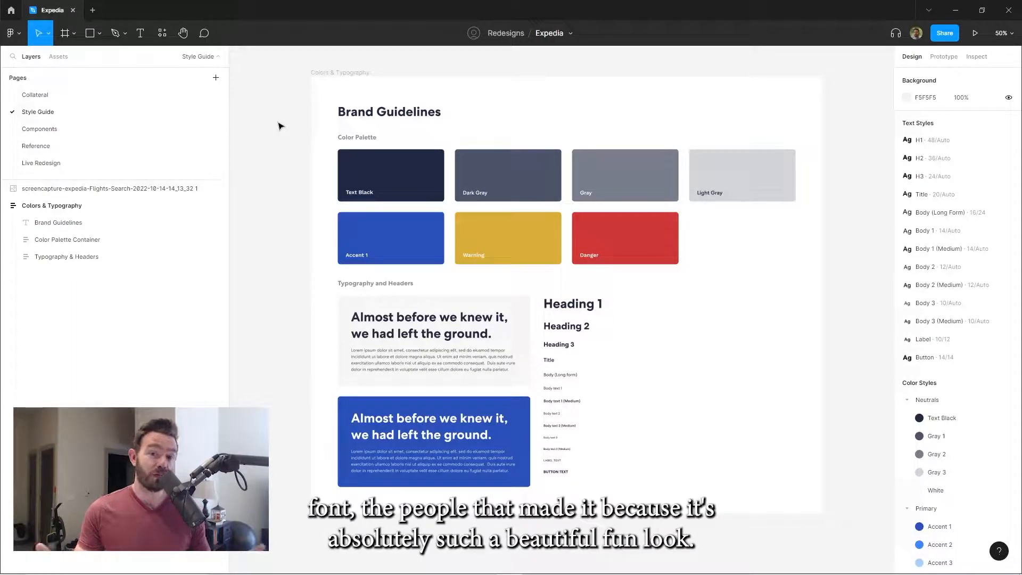
Examine the heading, title and body text samples in the Typography and Headers section
click(673, 360)
scroll(588, 306, up, 10)
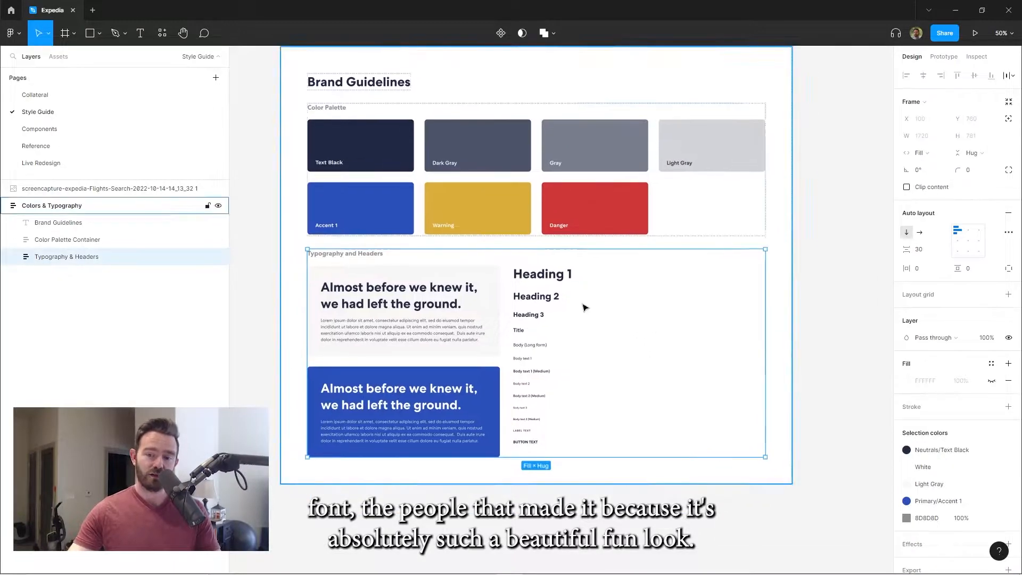
scroll(532, 208, down, 2)
scroll(557, 253, down, 2)
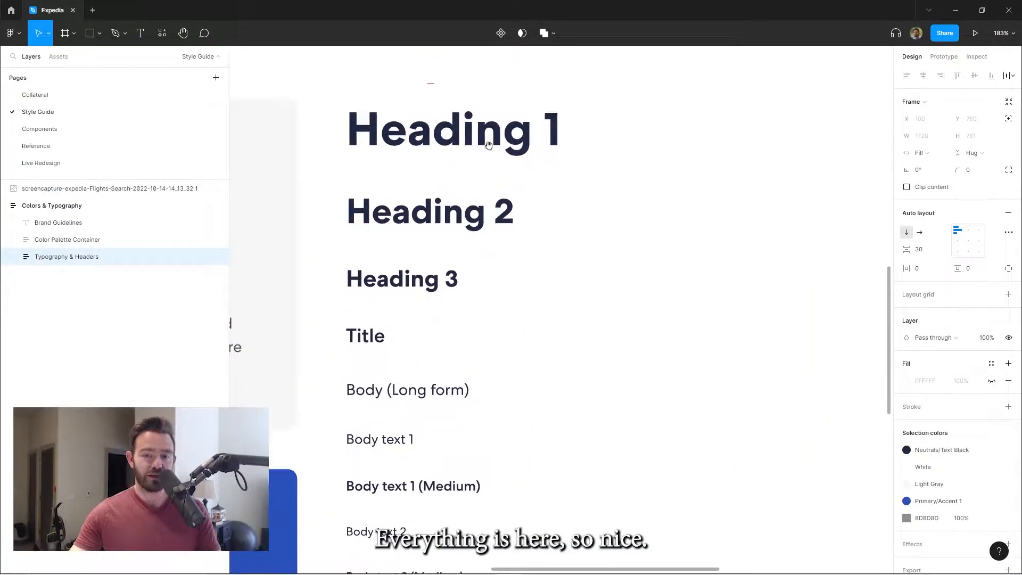
scroll(553, 199, down, 15)
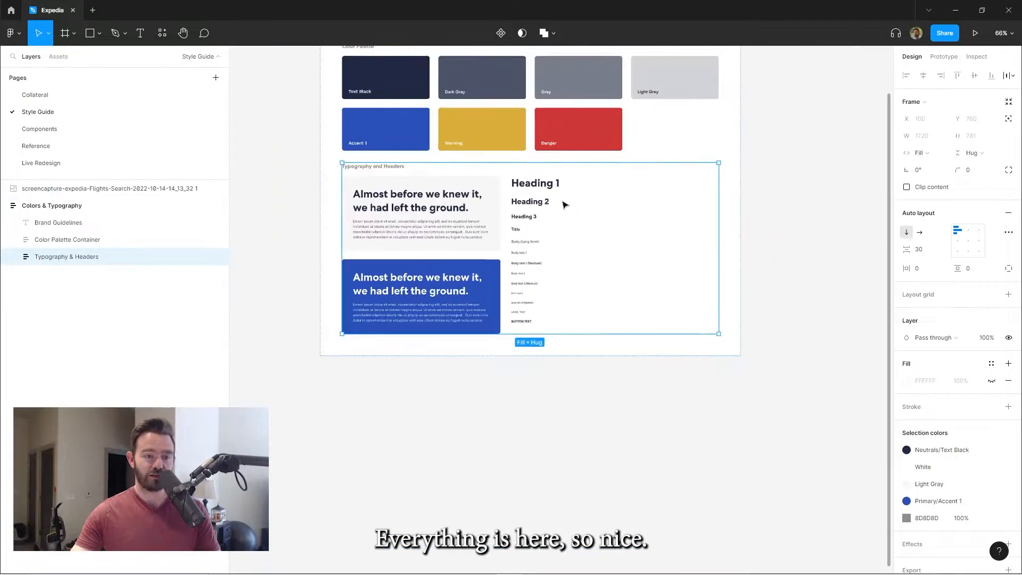
Switch to the Live Redesign page and read the User Story List
click(65, 162)
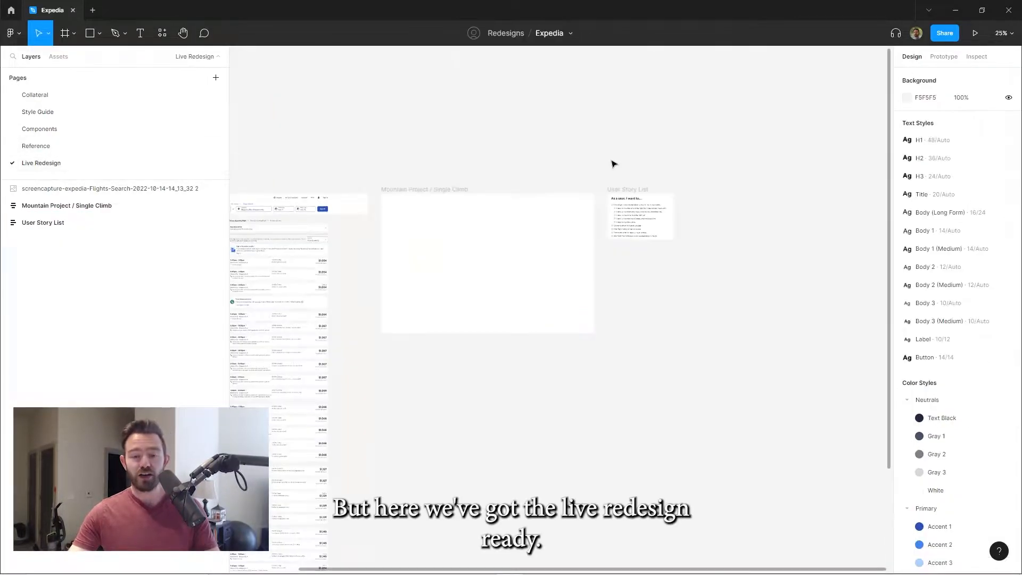
drag(555, 139, 620, 126)
scroll(731, 207, up, 15)
drag(650, 66, 564, 119)
drag(719, 171, 698, 168)
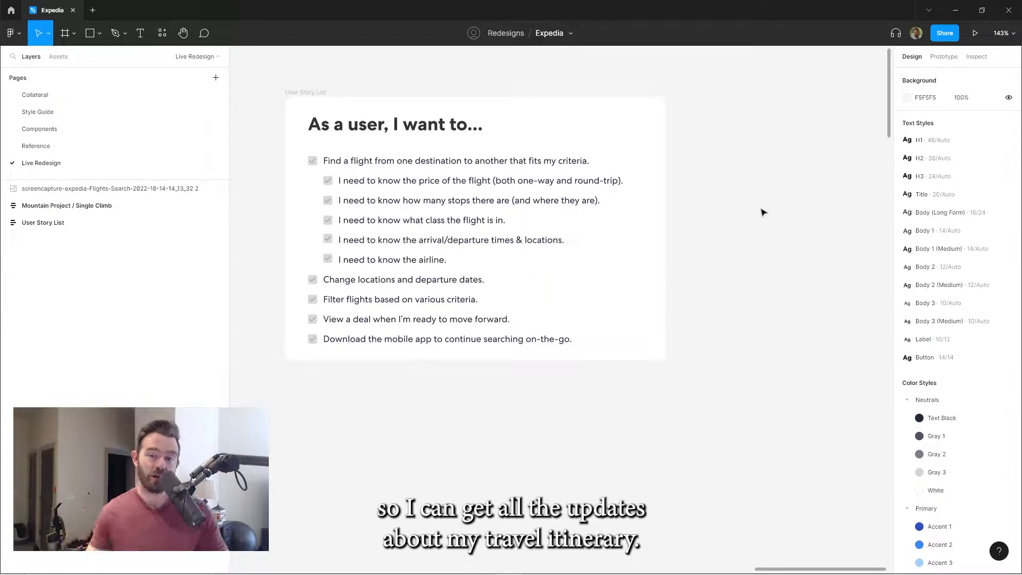
Compare the captured flight search page with the blank redesign frame beside it
scroll(776, 189, down, 3)
drag(455, 124, 794, 111)
drag(404, 118, 788, 110)
drag(426, 107, 634, 106)
scroll(621, 257, up, 2)
scroll(684, 205, down, 4)
drag(639, 164, 383, 176)
drag(708, 213, 445, 228)
click(491, 253)
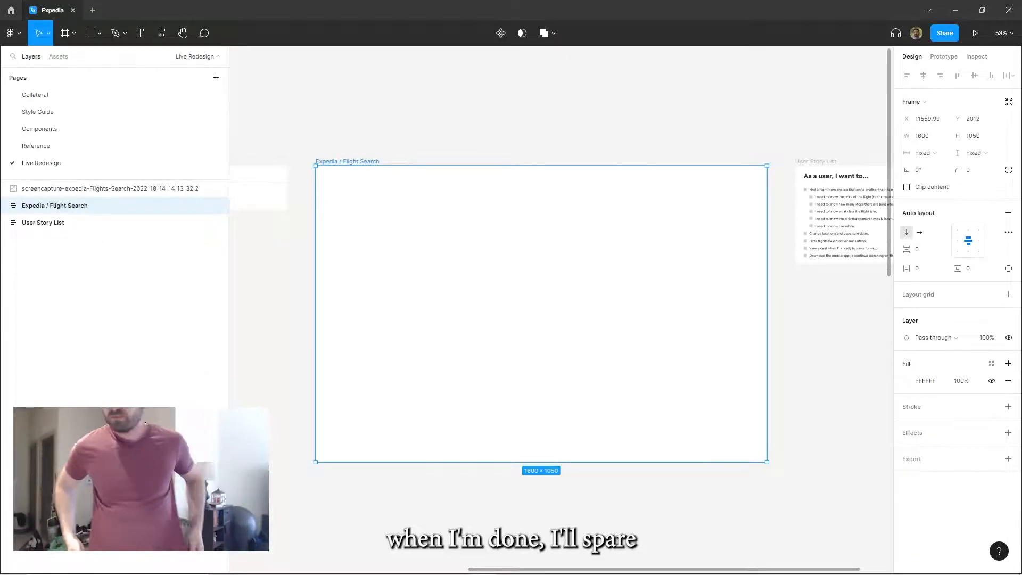
Rename the blank frame Expedia / Flight Search and add a nested frame with auto layout inside it
click(354, 155)
scroll(354, 155, down, 2)
drag(354, 155, 483, 231)
click(449, 197)
key(shift+a)
click(48, 224)
key(ctrl+z)
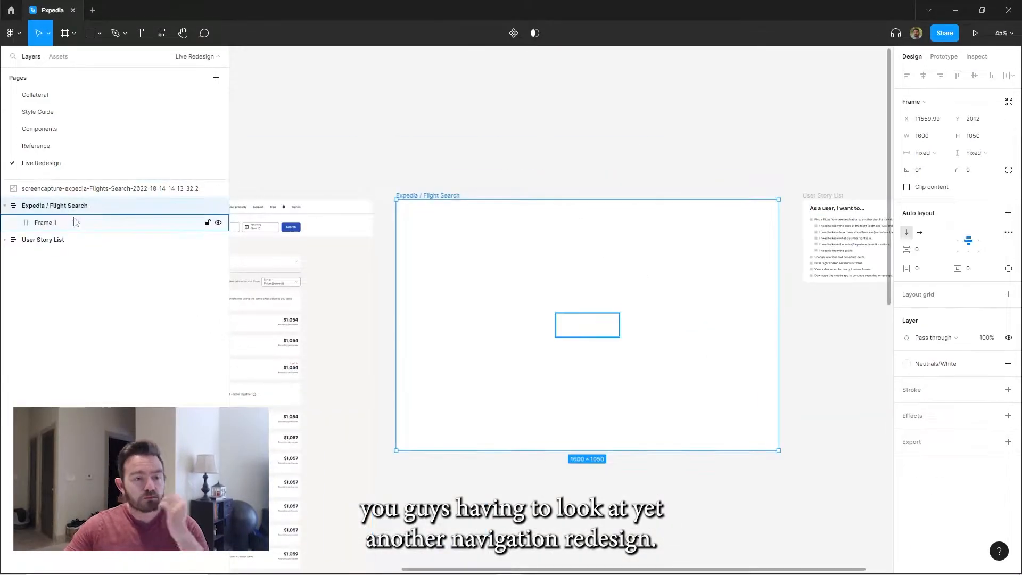
click(53, 223)
key(shift+a)
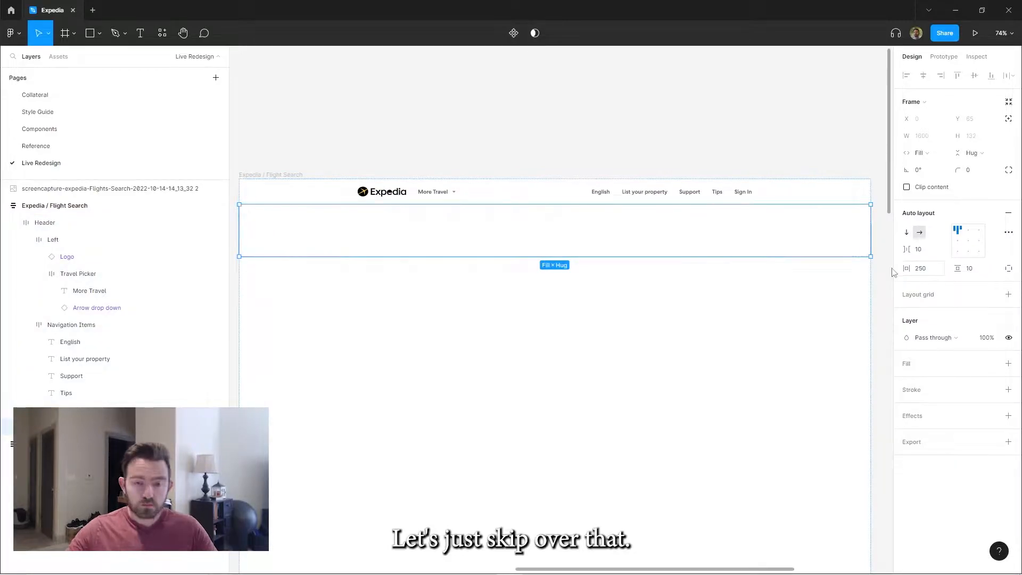
Set the vertical padding of the section below the header to 0 and nest an auto-layout frame in it
click(982, 273)
text(0)
key(shift+a)
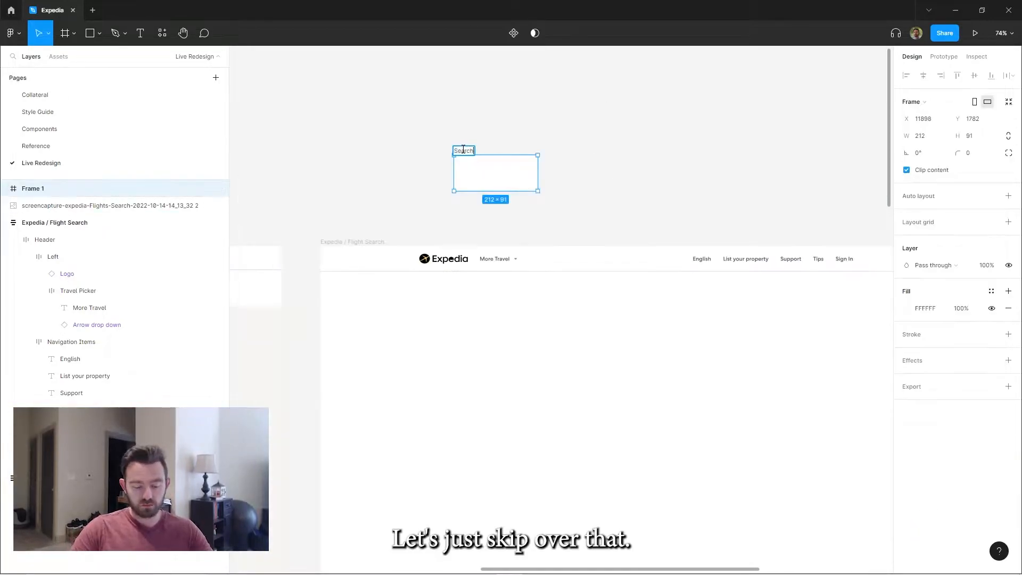
Add the placeholder text "Select a starting location..." to the Input / Search frame above the page
scroll(480, 157, up, 3)
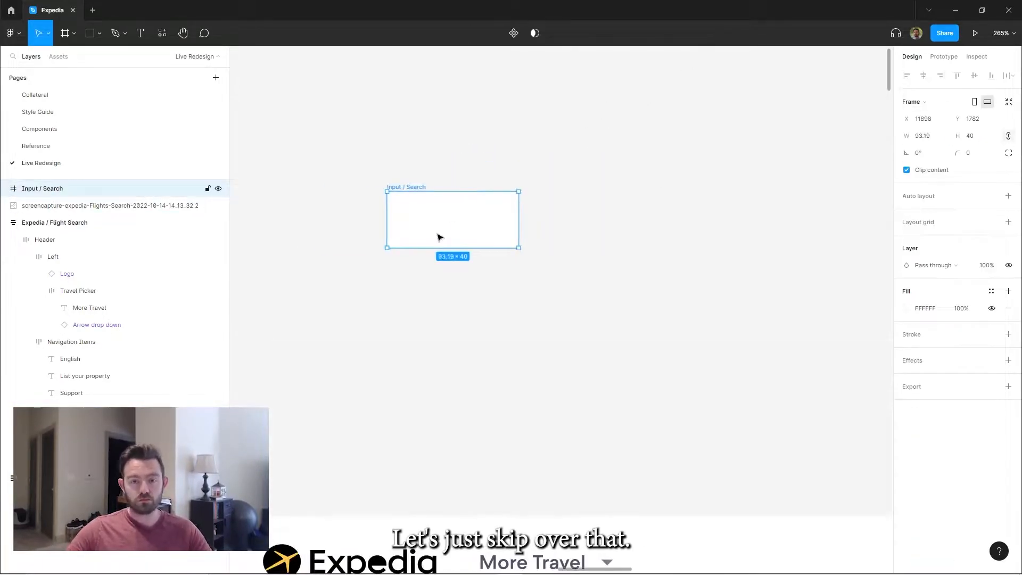
key(t)
click(442, 217)
text(Select a starting location)
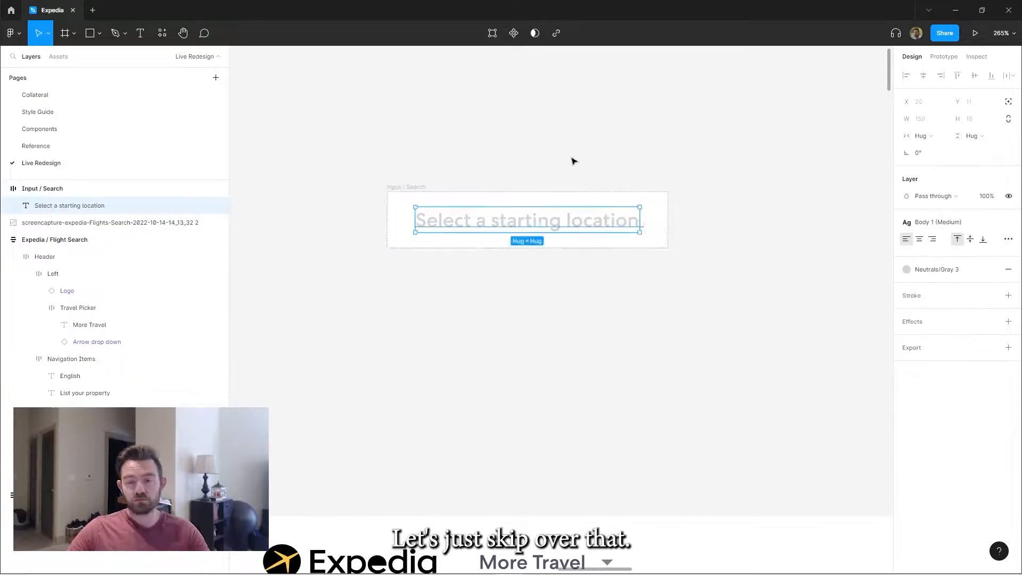
key(Return)
text(...)
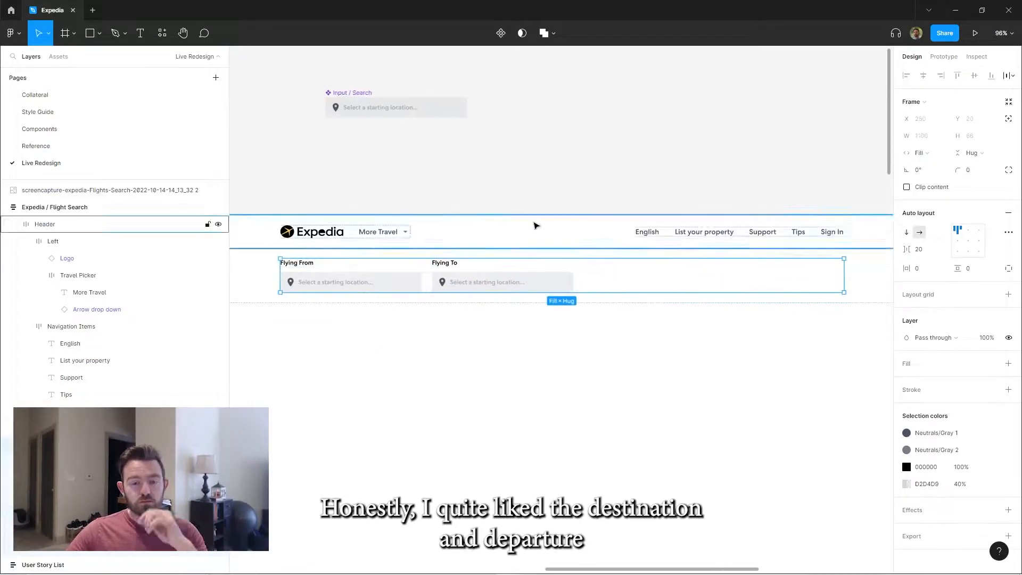
Add a second variant to the Input / Search component and name the variant property Filled
click(351, 93)
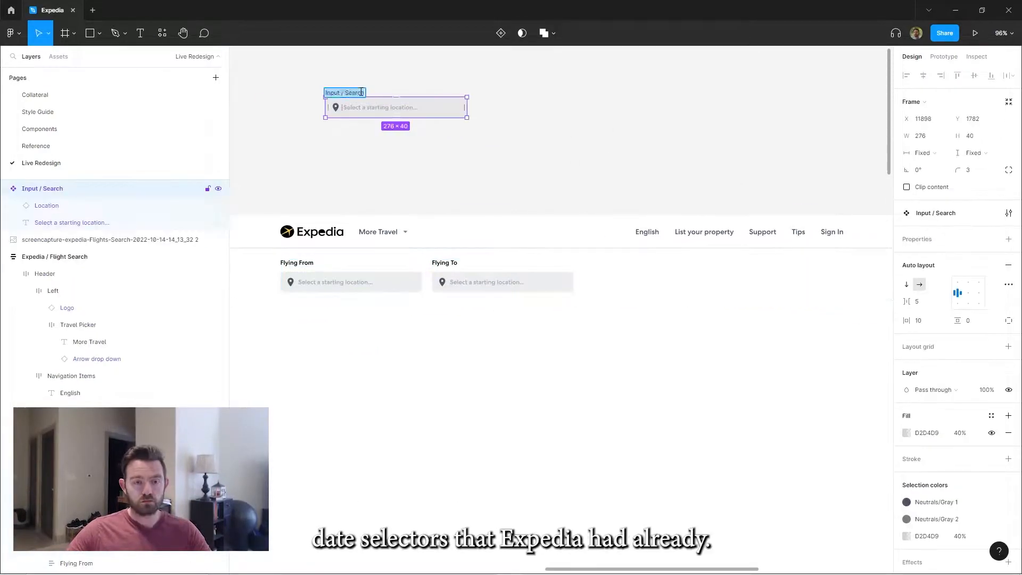
click(501, 33)
click(388, 115)
double_click(929, 239)
text(Filled)
Set the filled variant's text to "Atlanta, GA (ATL)" and the Flying To field to "Glasgow, Scotland (GLA)"
click(447, 172)
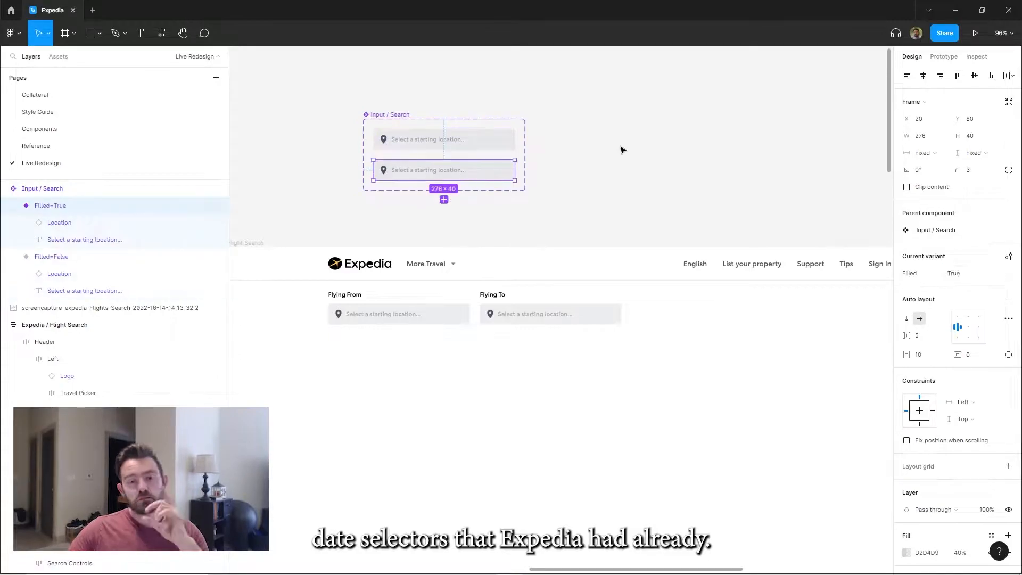
double_click(441, 169)
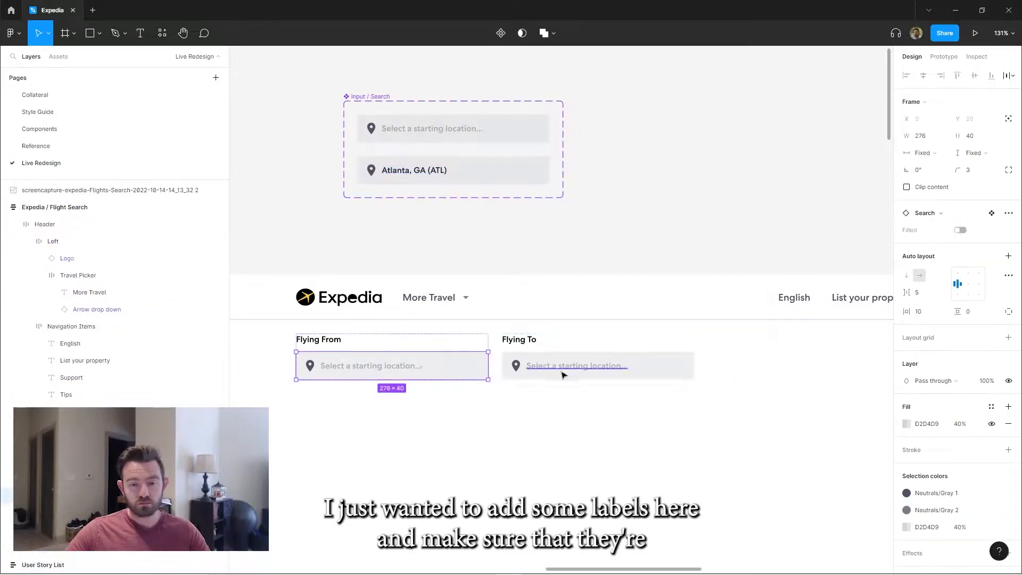
double_click(578, 366)
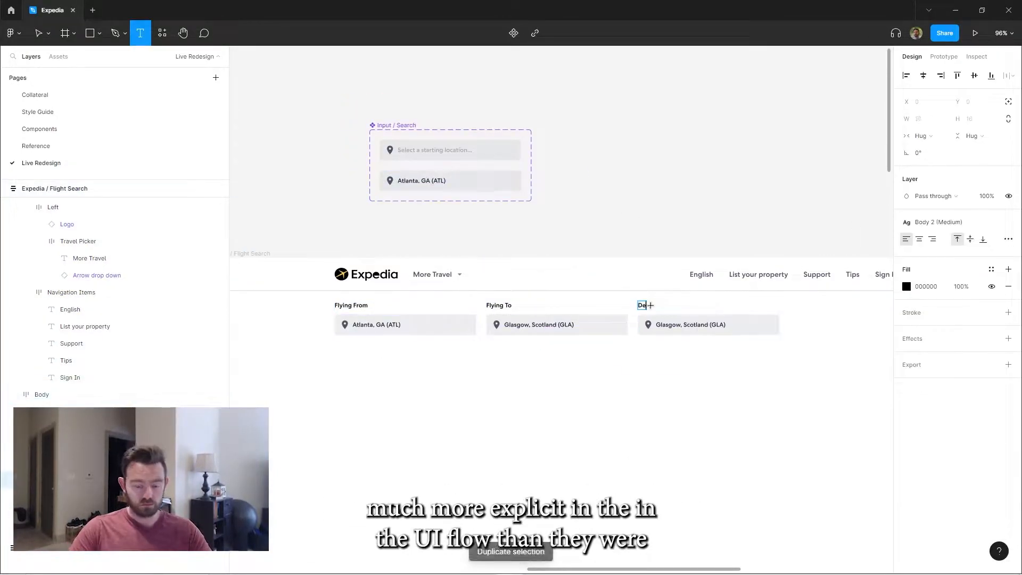
Duplicate the fields for Departure Date and Return Date, and copy the search component set as Input / Date with a calendar icon
key(ctrl+d)
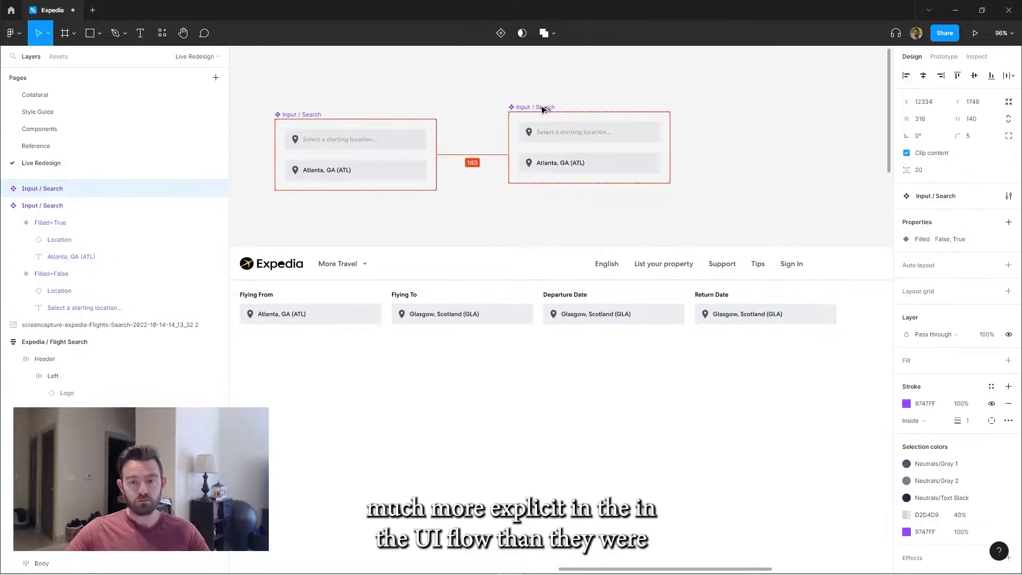
click(541, 130)
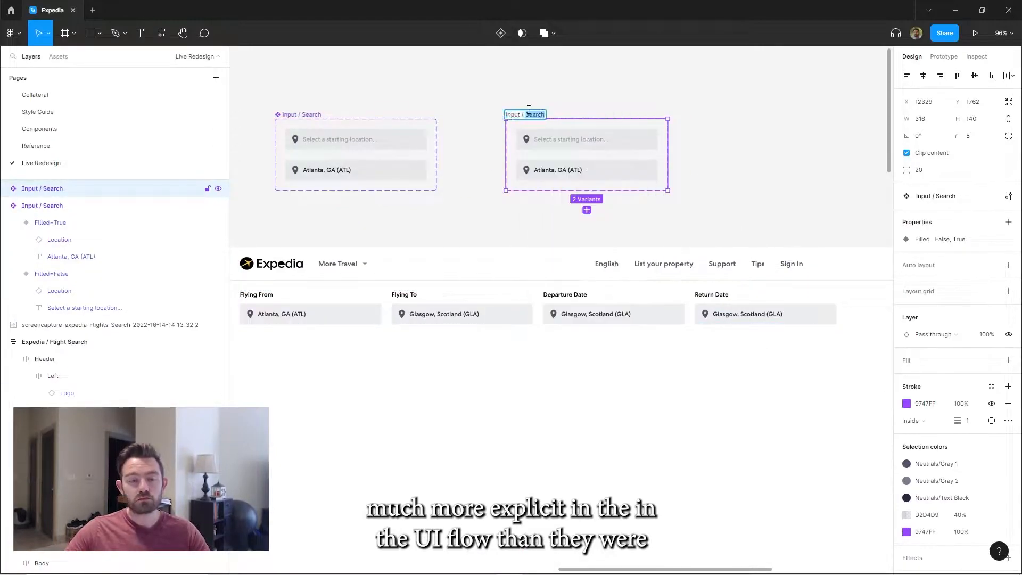
scroll(541, 129, up, 3)
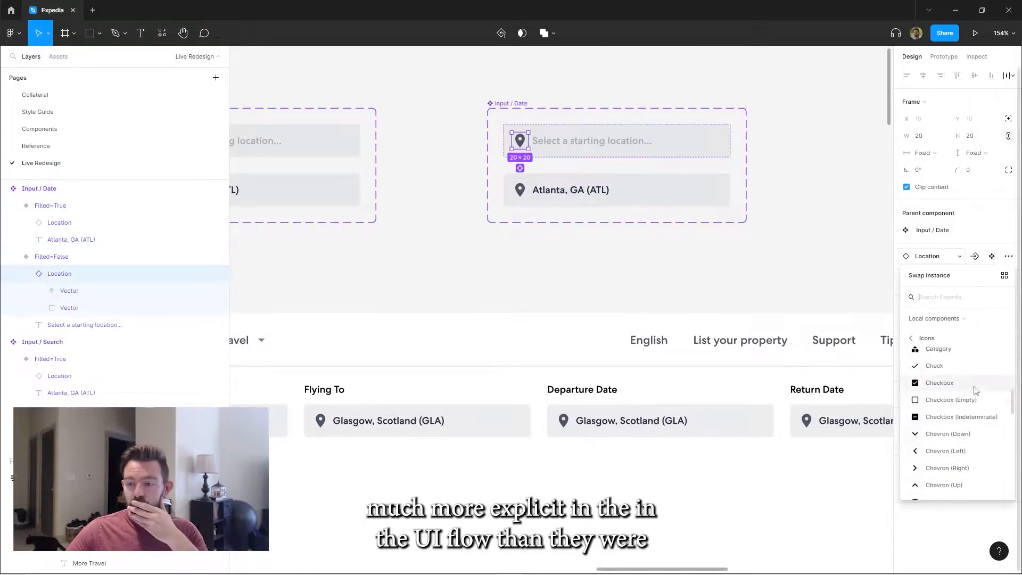
click(974, 388)
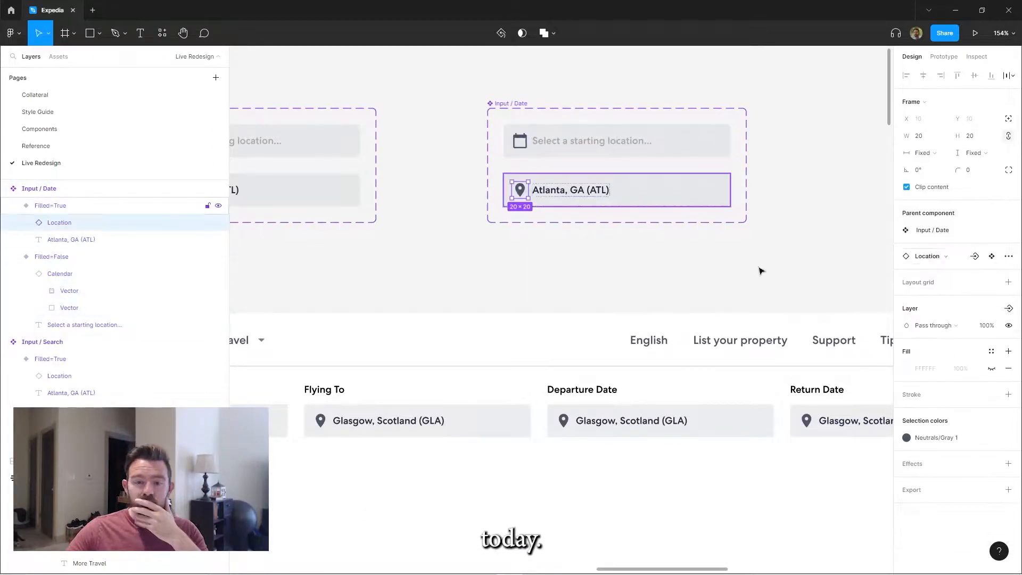
Set the Input / Date texts to "Select a departure date..." and "Nov 11, 2022", and adjust the field's horizontal resizing
double_click(581, 141)
text(departure)
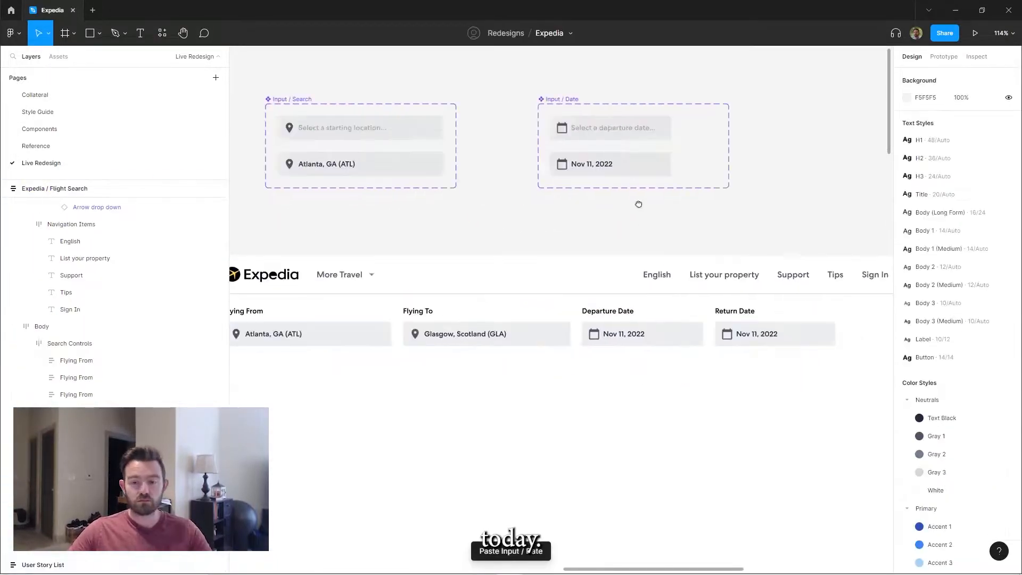
click(927, 152)
click(941, 165)
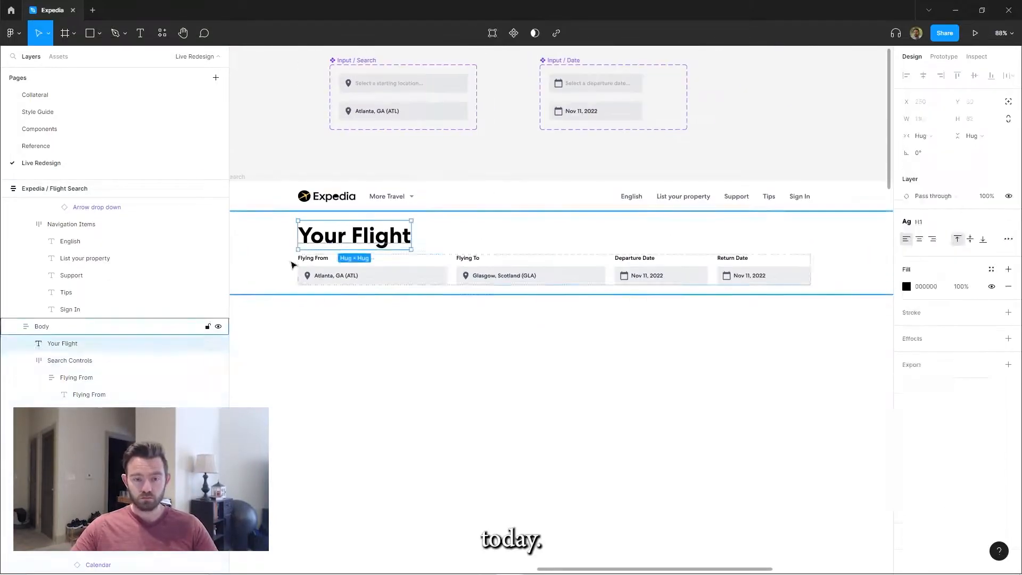
Build an Input / Button component labelled Button Text with plus icons, plus a Link variant coloured Primary/Accent 1
click(468, 151)
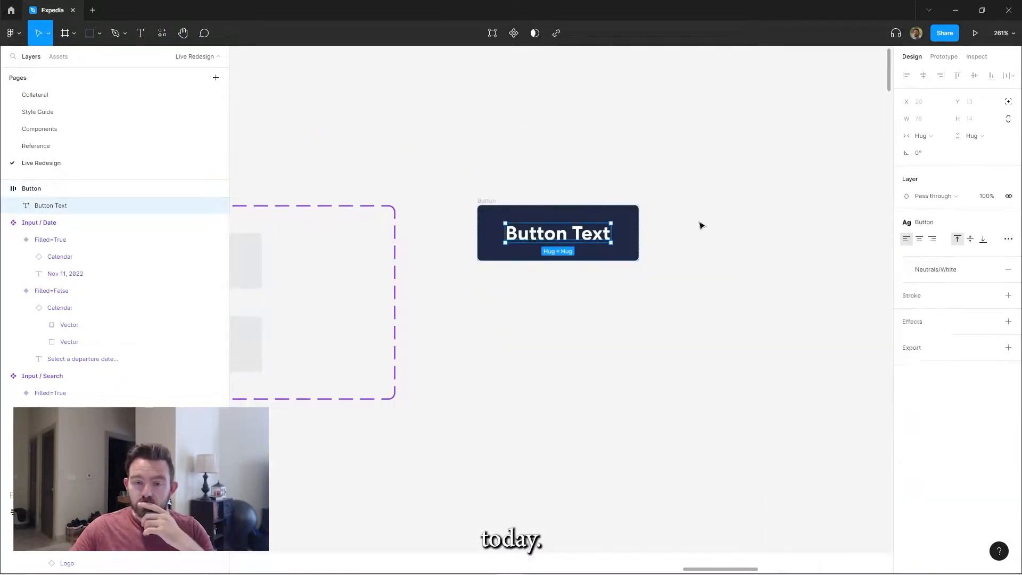
click(513, 33)
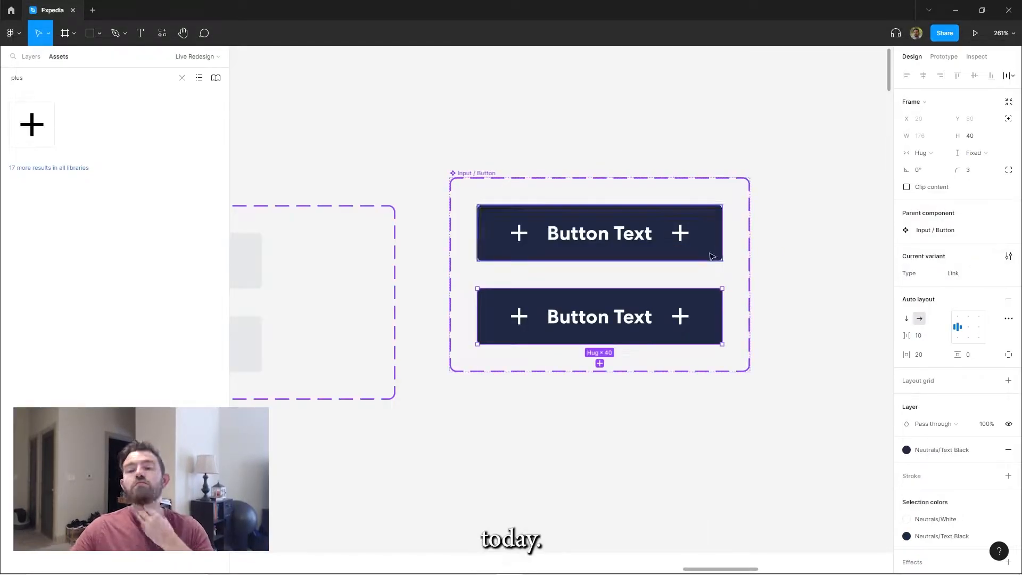
scroll(833, 322, down, 5)
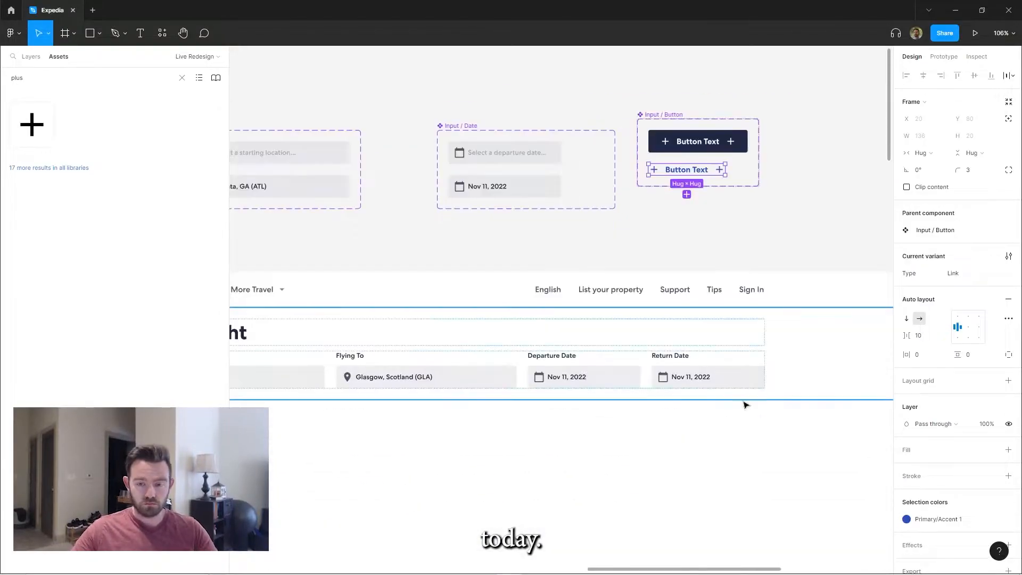
Place a Refresh Results link button on the Your Flight title row and copy it to the end of the search controls
key(ctrl+v)
click(941, 249)
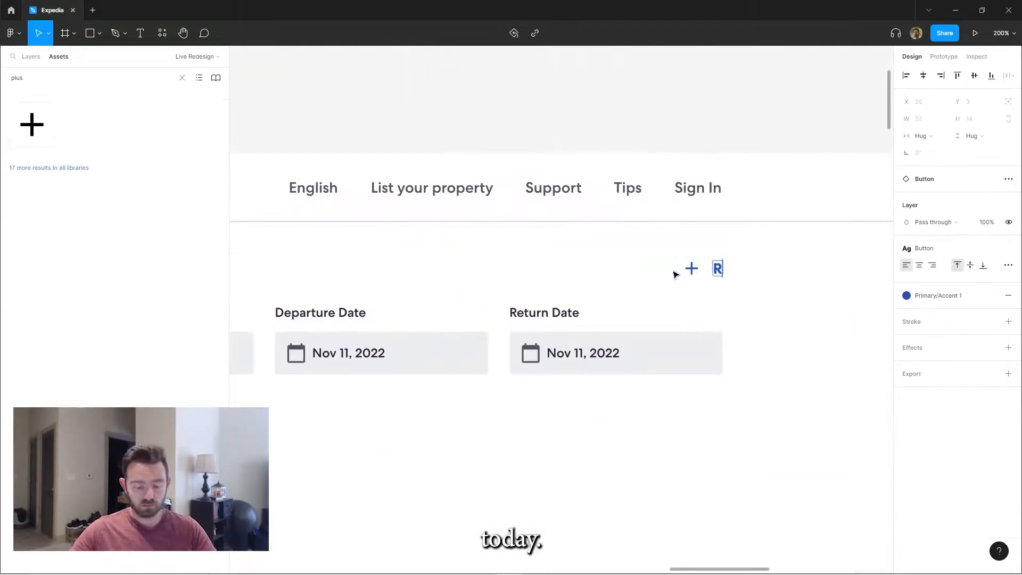
key(Delete)
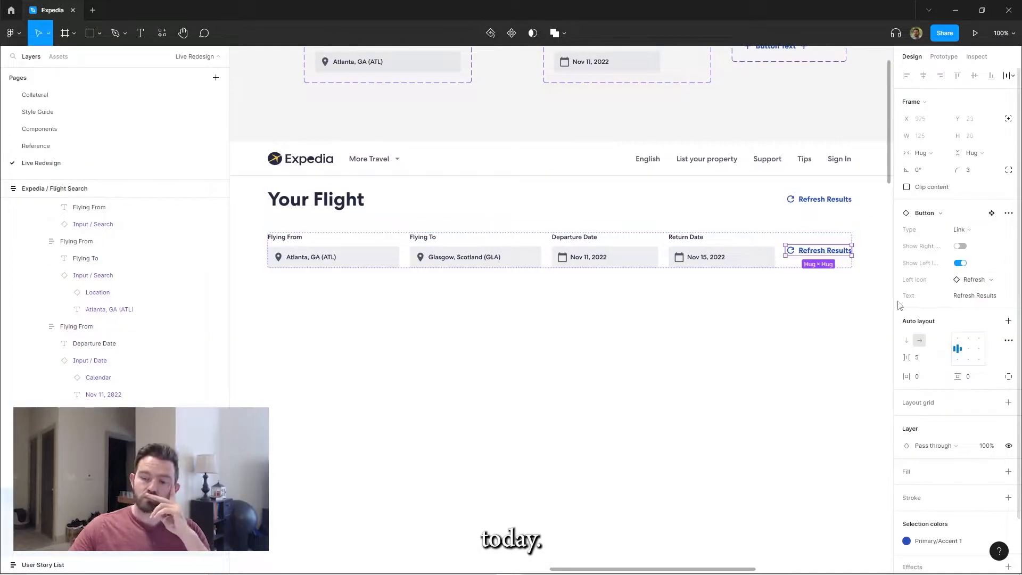
Turn the copied button in the search controls into a Block button reading Search, without icons
scroll(686, 328, down, 2)
click(687, 328)
double_click(756, 269)
click(923, 153)
click(926, 164)
scroll(733, 213, up, 2)
double_click(733, 155)
click(762, 380)
double_click(761, 381)
Set the Search button's width to 125
click(926, 137)
text(125)
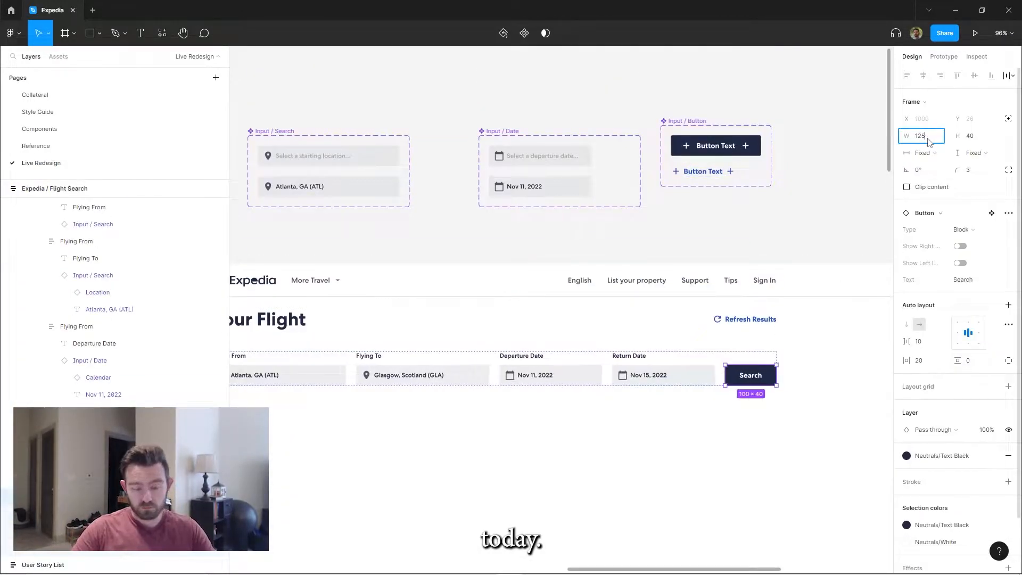
key(Return)
click(753, 330)
click(609, 408)
scroll(609, 408, down, 1)
scroll(573, 407, down, 2)
scroll(573, 407, down, 3)
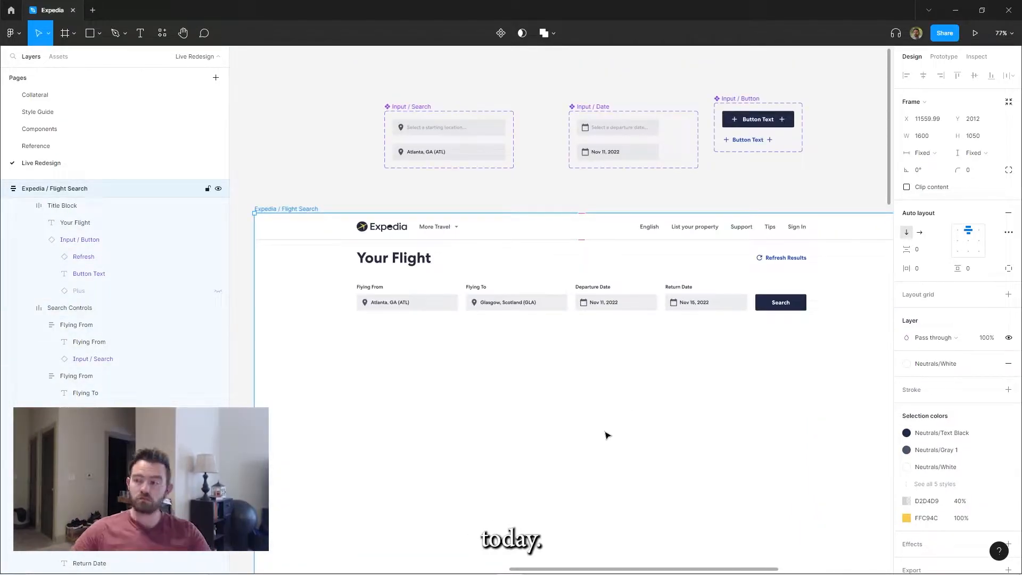
double_click(781, 305)
key(Left)
key(Left)
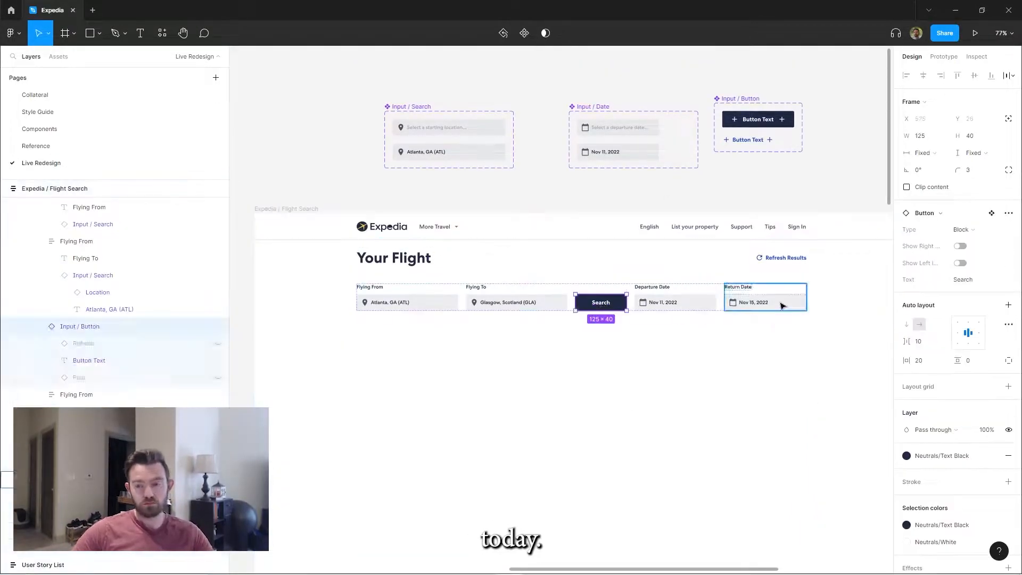
key(ctrl+z)
key(ctrl+z)
Copy the Search button and move the copy between the Flying From and Flying To fields
key(ctrl+c)
key(ctrl+v)
key(Left)
key(Left)
key(Left)
key(Left)
Turn the copy between the location fields into a hug-width Link button reading Swap with a Chevron (Left) icon
scroll(510, 339, up, 3)
click(971, 279)
click(949, 427)
double_click(469, 288)
click(926, 153)
click(533, 340)
scroll(533, 340, down, 3)
scroll(477, 299, up, 4)
double_click(479, 273)
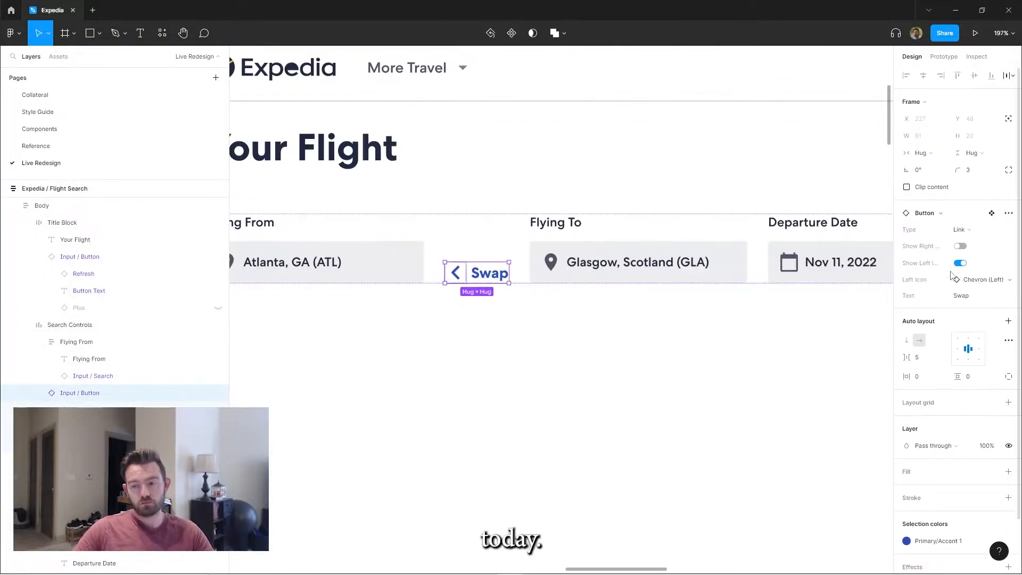
On the Components page, insert the horizontal swap icon from Material Design Icons into the Icons frame as a 24 × 24 Swap component
click(40, 129)
scroll(714, 139, right, 10)
scroll(579, 276, up, 2)
key(ctrl+alt+p)
click(228, 127)
text(swa)
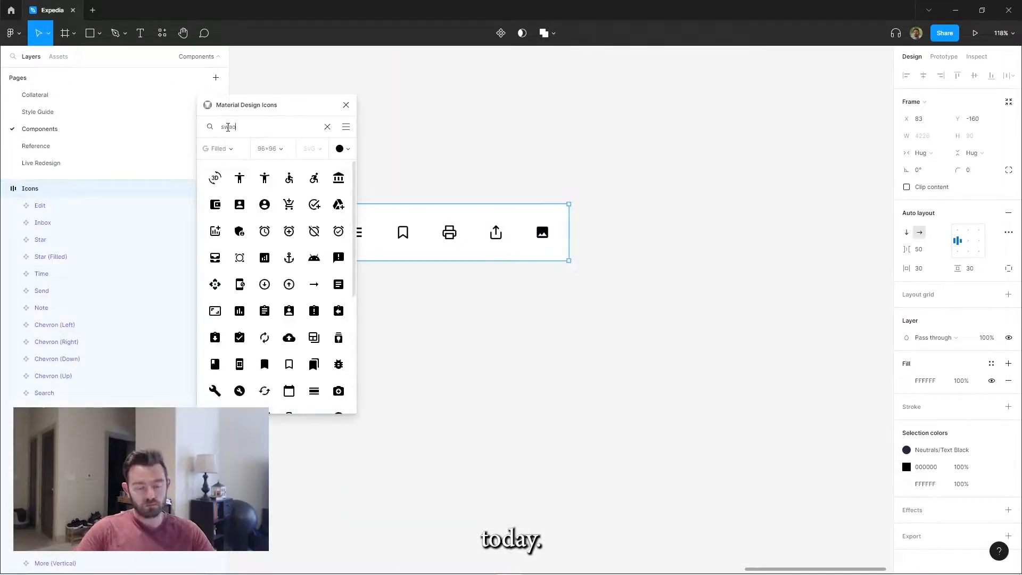
text(p)
click(215, 178)
click(923, 136)
text(20)
key(Return)
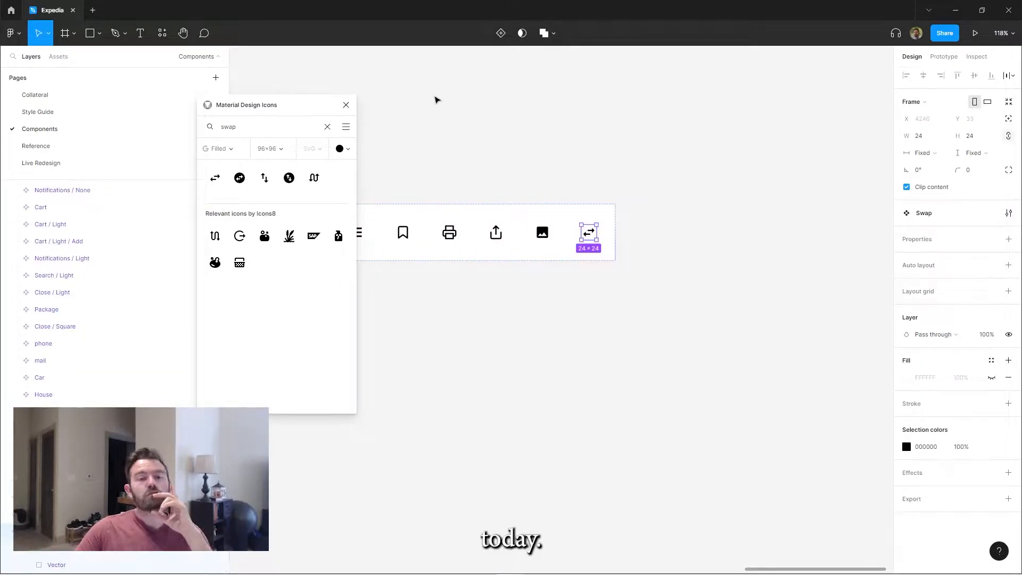
On the Live Redesign page, replace the Swap link button between the location fields with the Swap icon component
click(346, 105)
click(41, 163)
key(alt+2)
text(swap)
key(Delete)
drag(19, 111, 482, 266)
Wrap the swap icon in a 40-high auto layout frame with 0 horizontal padding and colour it Primary/Accent 1
key(shift+a)
click(992, 432)
click(810, 479)
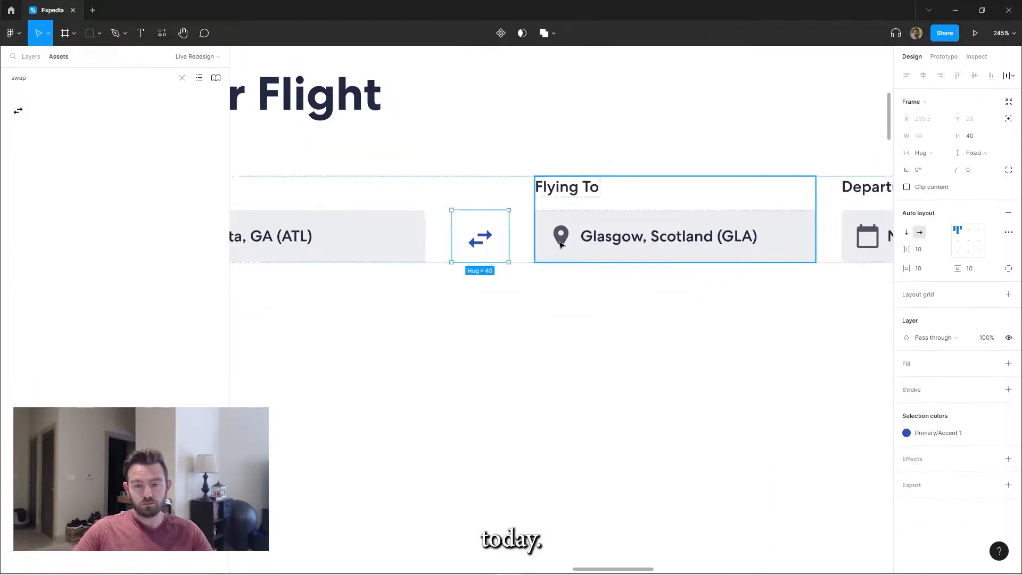
scroll(601, 274, down, 3)
click(925, 269)
text(0)
click(514, 335)
scroll(513, 335, down, 5)
scroll(396, 288, up, 4)
scroll(396, 276, down, 3)
double_click(376, 208)
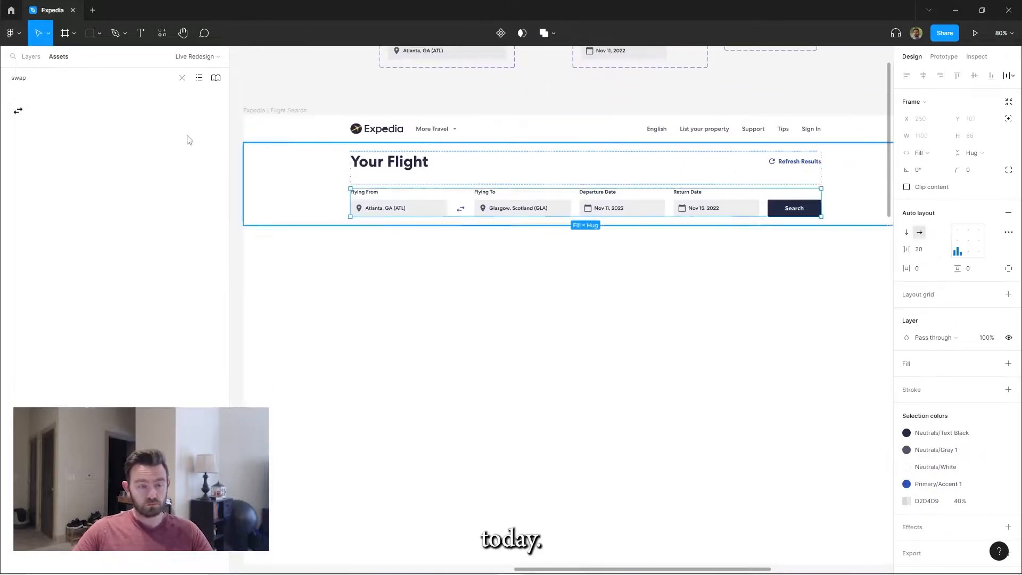
Draw a frame below the search controls, name it Results and give it auto layout
key(f)
drag(350, 222, 525, 315)
text(Results)
key(shift+a)
Draw a frame inside Results, name it Filters, and give it auto layout with a width of 300
drag(354, 225, 441, 302)
double_click(90, 338)
text(Filters)
key(Return)
key(shift+a)
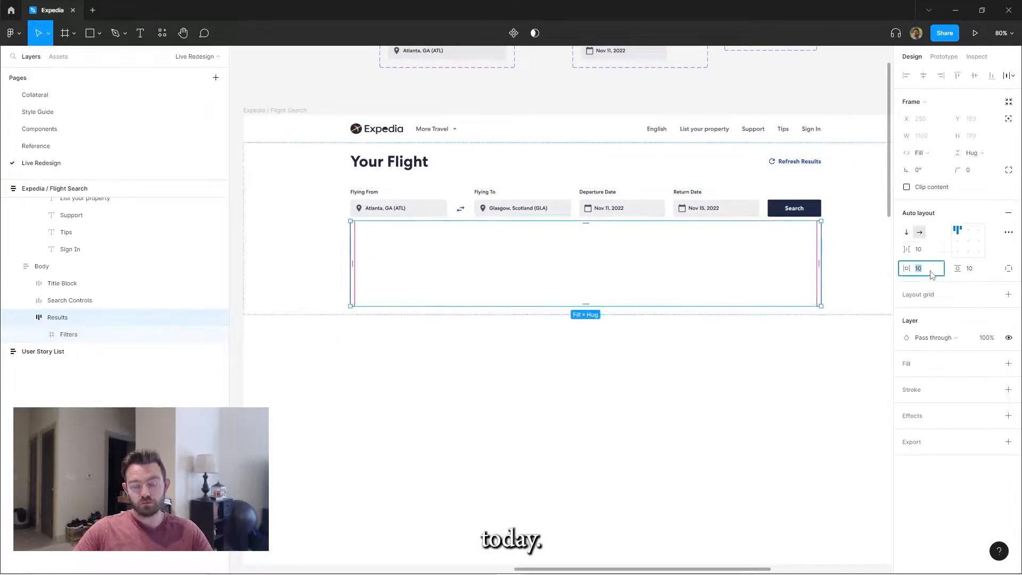
click(930, 137)
text(300)
Add the heading text Filters in the H3 style inside the Filters frame, with horizontal padding set to 0
scroll(396, 251, up, 2)
key(t)
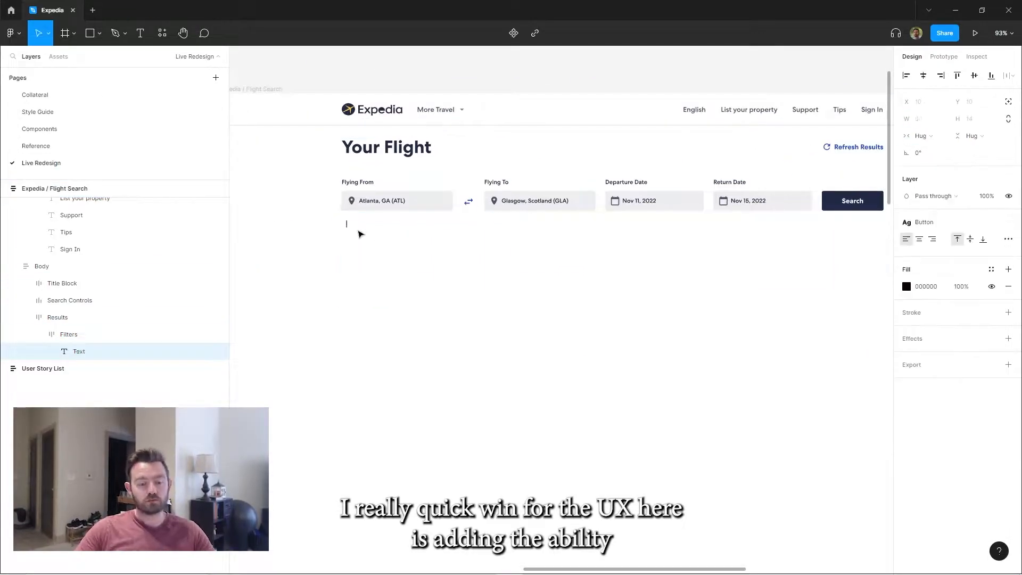
click(358, 231)
text(Filters)
click(929, 269)
text(0)
click(76, 351)
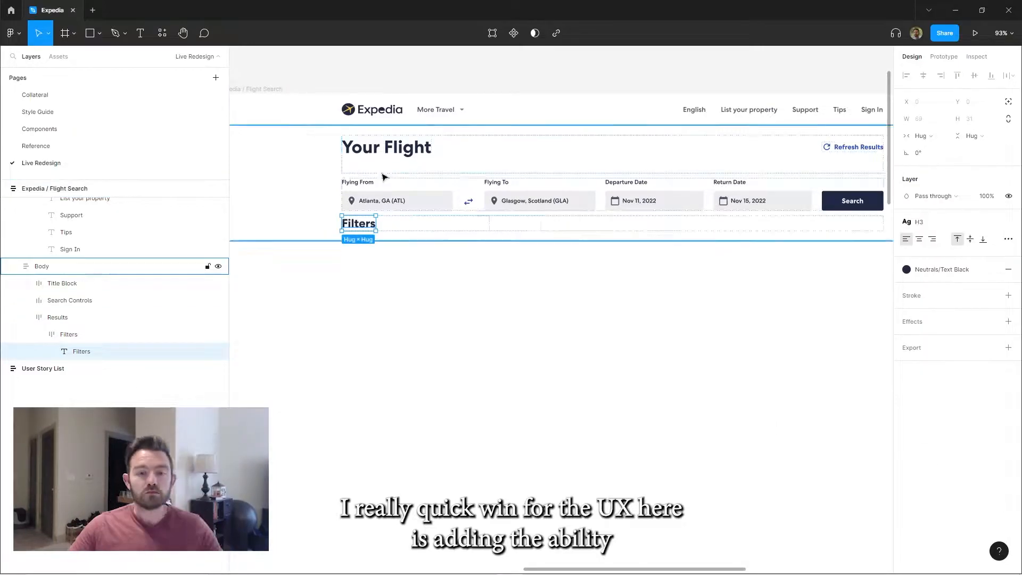
Change the Your Flight and Filters headings to a lighter font weight
double_click(387, 148)
click(1008, 222)
click(931, 256)
click(931, 234)
double_click(360, 223)
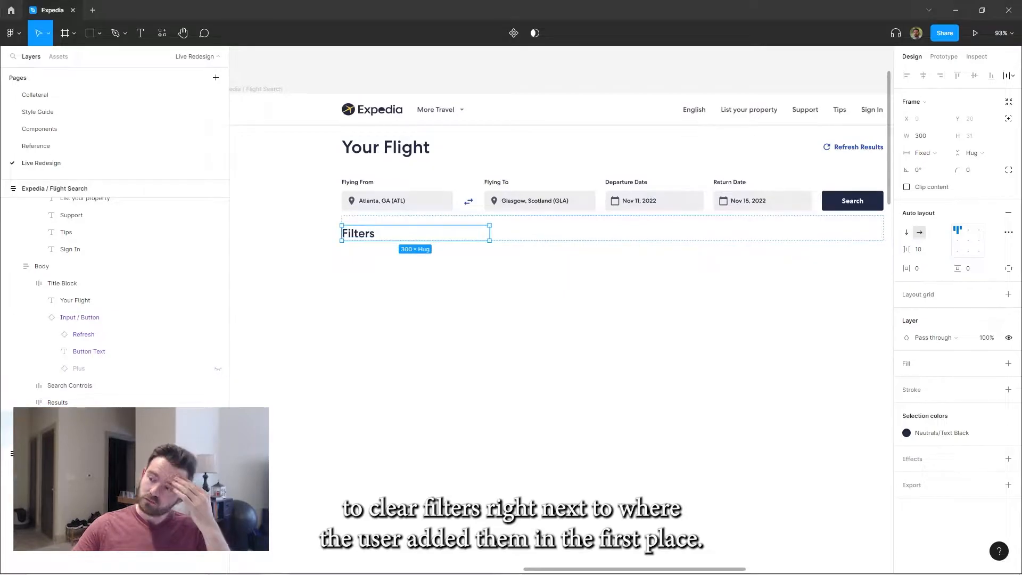
Place the Filters heading in an auto-spaced row with a Link button reading Clear All and a Close / Light icon
key(shift+a)
click(947, 178)
key(ctrl+v)
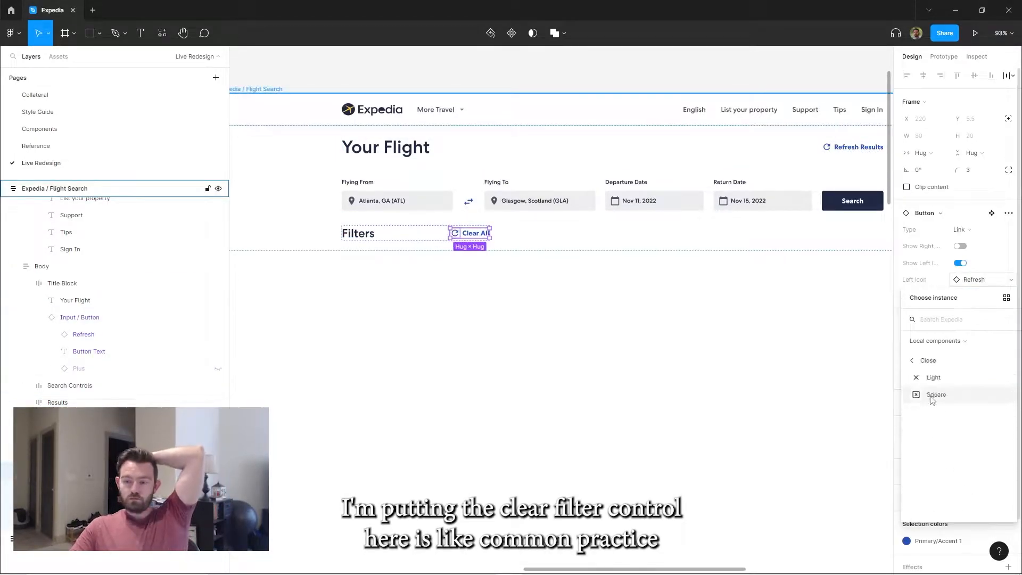
click(930, 397)
click(932, 379)
key(shift+Return)
scroll(458, 248, up, 3)
scroll(456, 249, down, 2)
key(shift+Return)
key(Return)
scroll(430, 247, down, 2)
scroll(429, 248, down, 3)
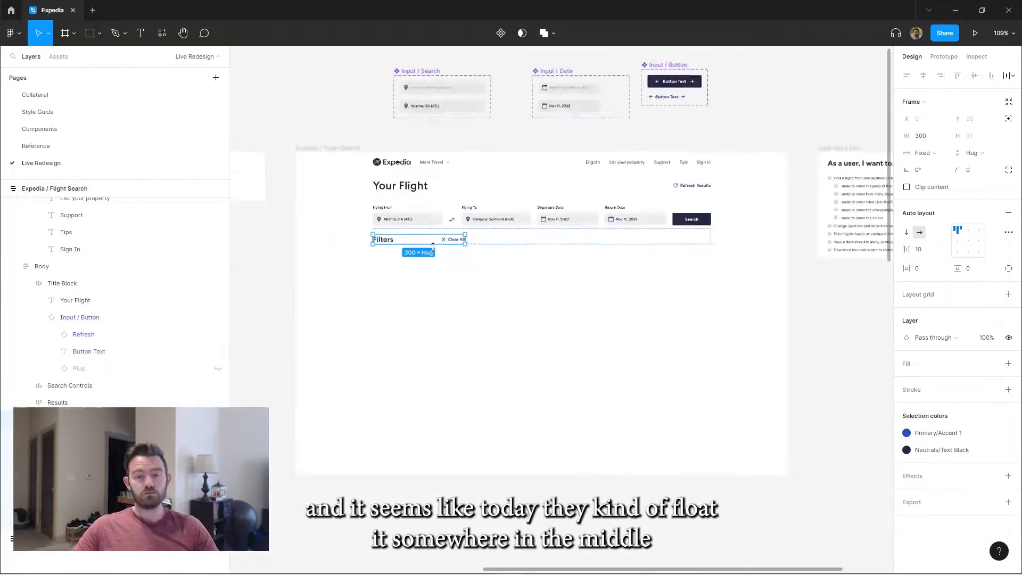
scroll(423, 263, up, 4)
Build a tall Todo placeholder below the Filters heading, with a Neutrals/Gray 3 fill and Neutrals/Text Black text
key(f)
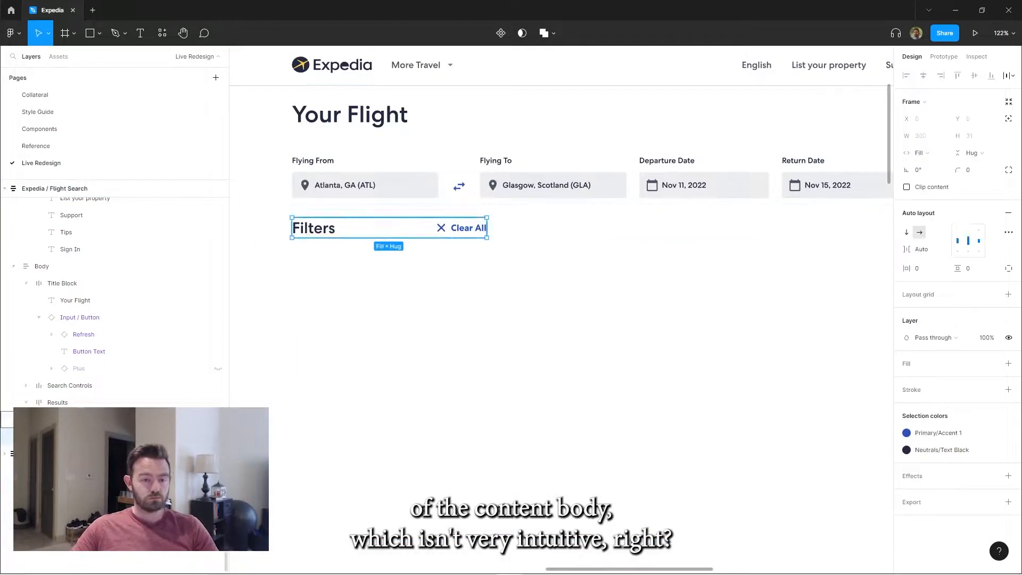
click(1009, 364)
click(991, 364)
click(853, 427)
click(992, 450)
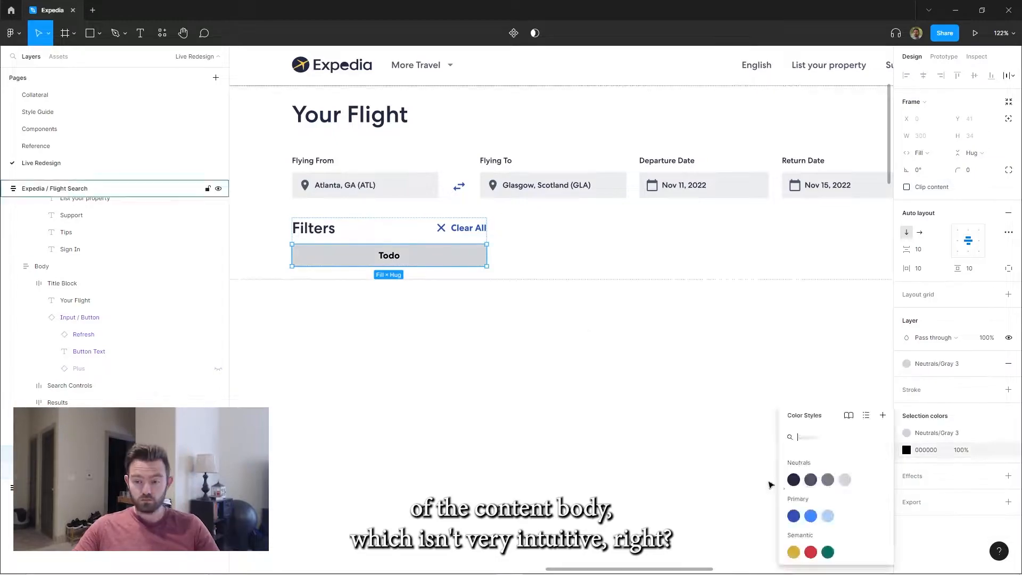
click(791, 479)
drag(394, 266, 394, 519)
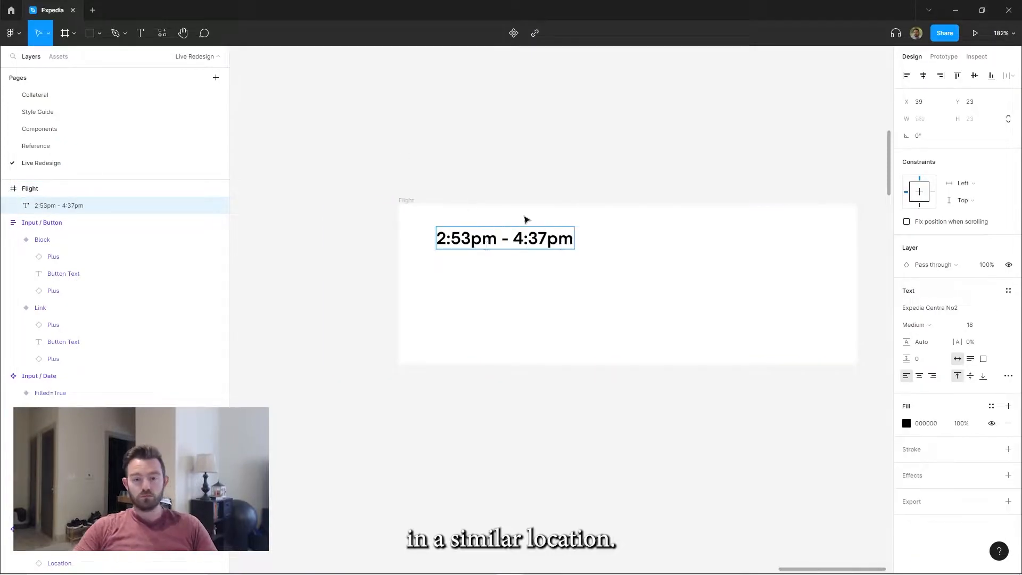
Add the text 2:53pm — 4:37pm to the Flight frame and wrap it in an auto layout frame named Text Data
key(BackSpace)
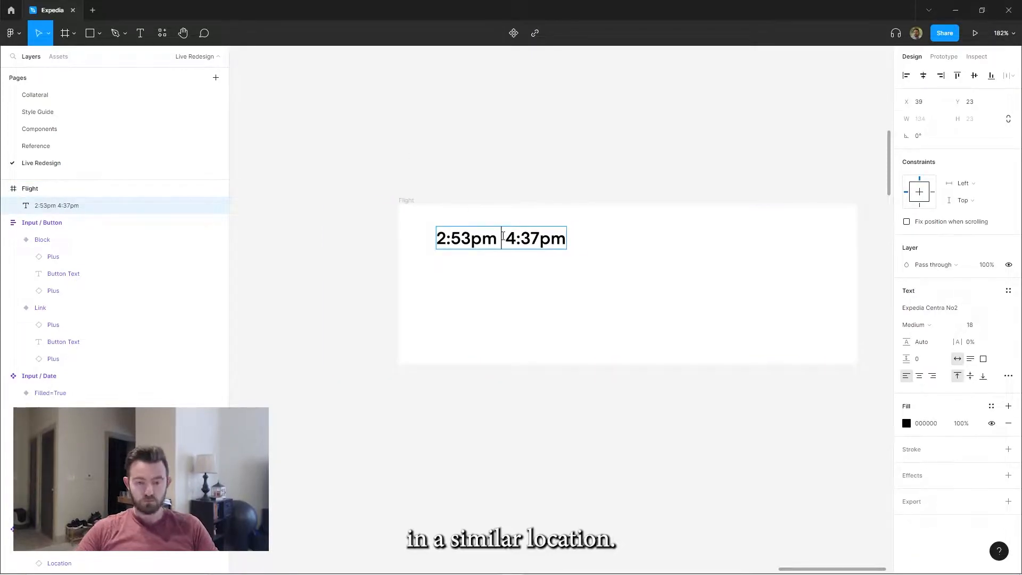
text(—)
key(Escape)
key(shift+a)
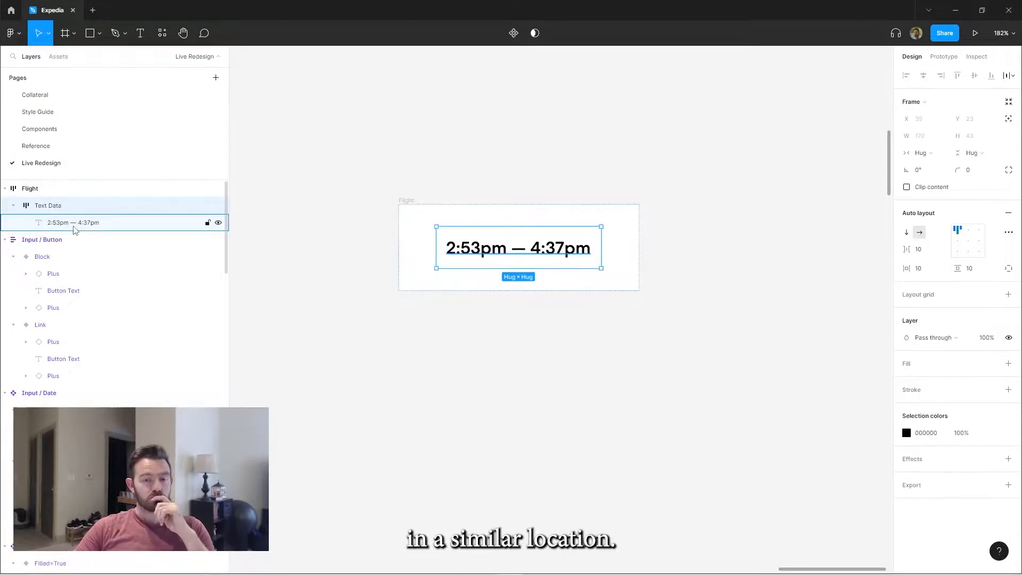
Nest the time in a vertical Metadata stack with Delta in Neutrals/Gray 2 below it, gap 5 and padding 0
key(shift+a)
double_click(66, 229)
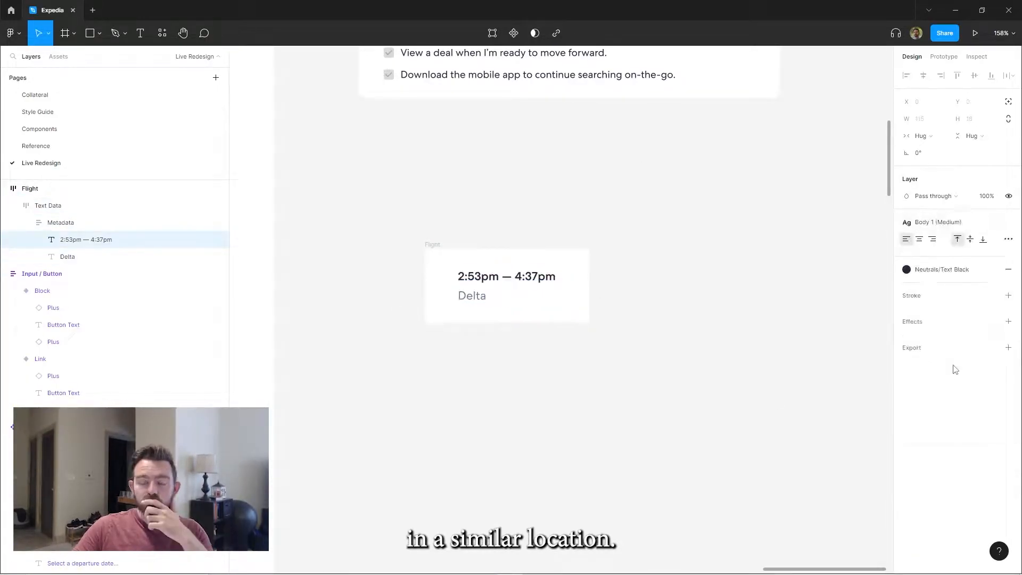
click(16, 211)
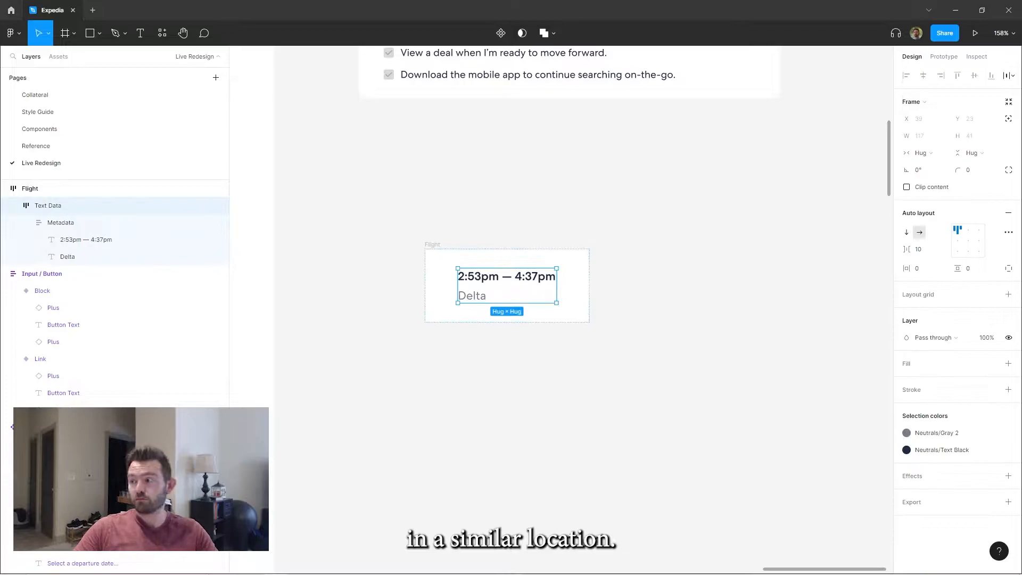
Apply the Body 1 (Medium) text style to the Delta label in the flight metadata
key(ctrl+d)
key(ctrl+z)
double_click(520, 288)
double_click(474, 296)
double_click(493, 278)
click(568, 240)
Rename the Text Data frame Departure Times
scroll(519, 232, down, 2)
click(48, 206)
double_click(50, 208)
text(Depart)
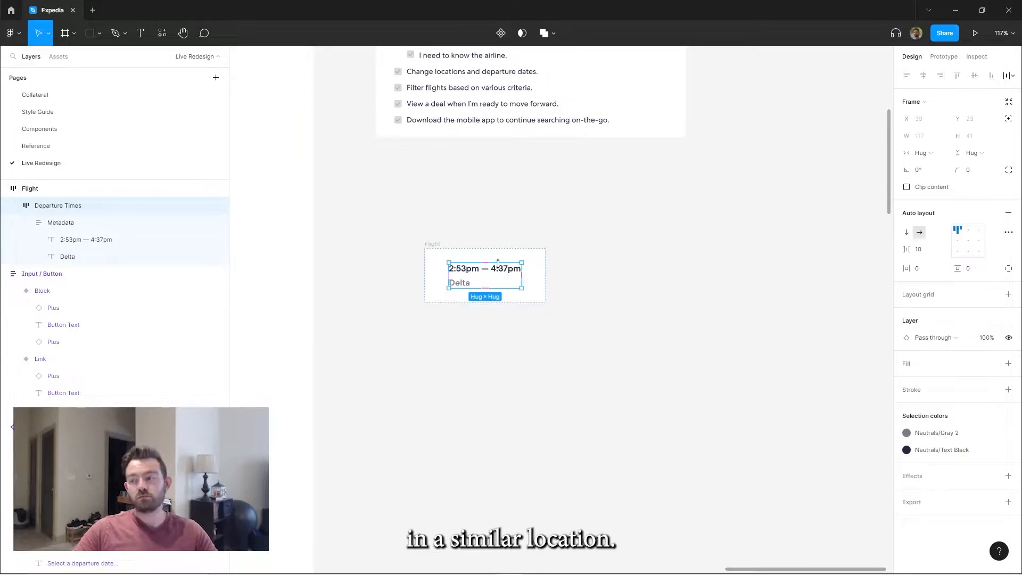
Duplicate the Metadata stack as a column reading only nonstop, and group both columns in a Single Flight row
click(54, 222)
key(ctrl+d)
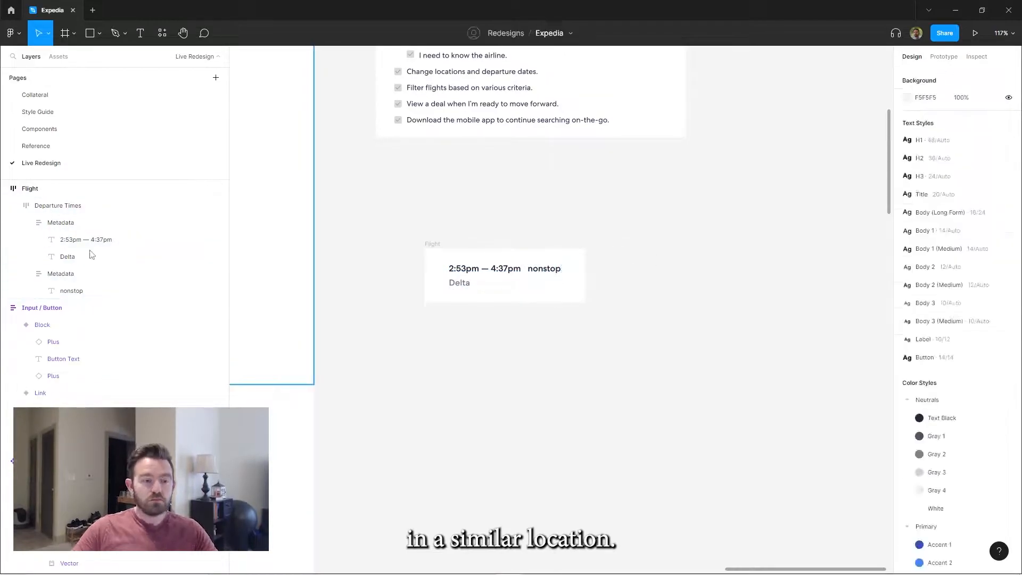
click(60, 222)
shift+click(62, 239)
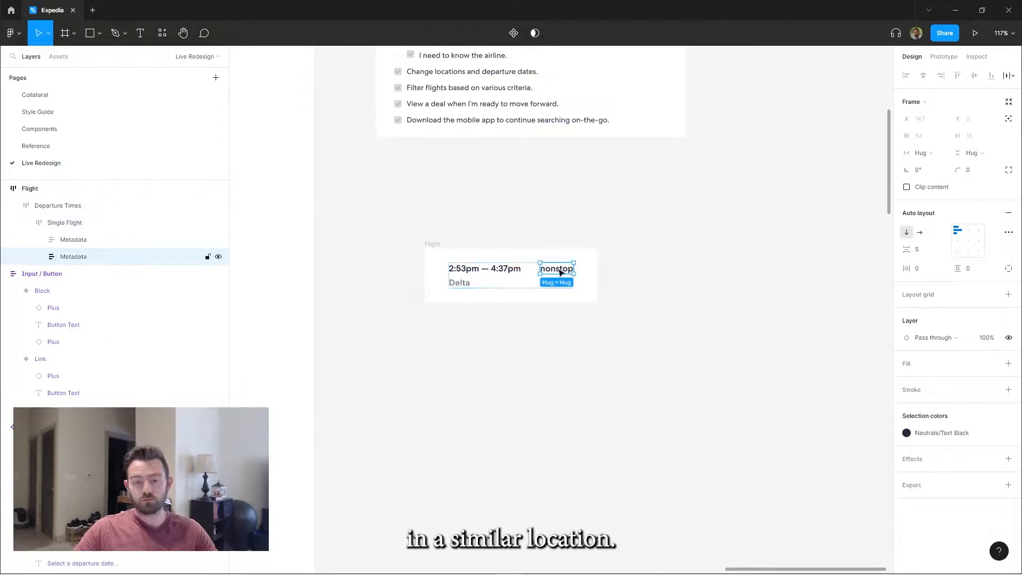
Duplicate the nonstop column and fill the copy with 11h 10m above ATL to GLA in gray
key(ctrl+d)
double_click(618, 272)
text(11h 10m)
double_click(609, 283)
text(ATL - GLA)
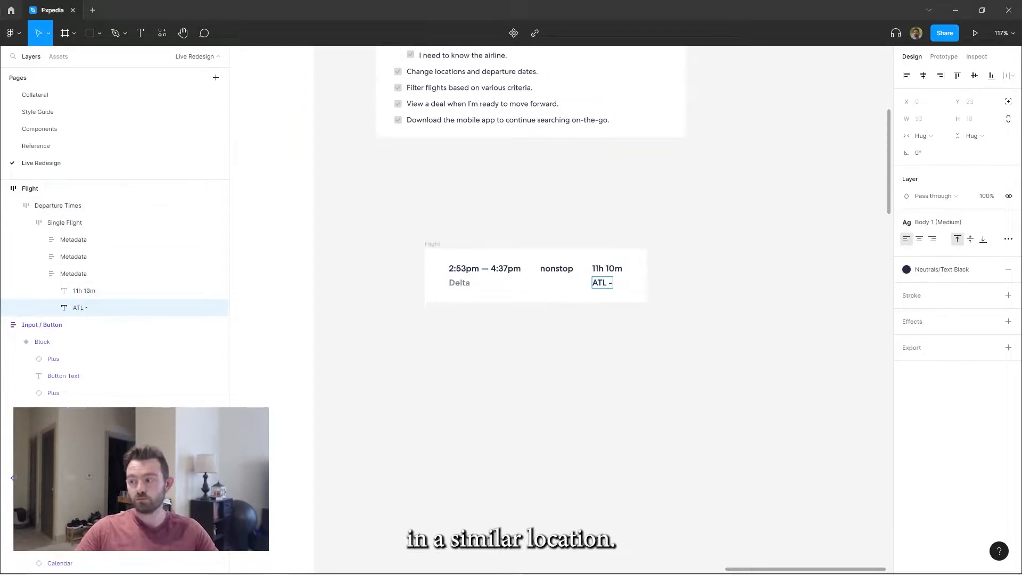
key(Escape)
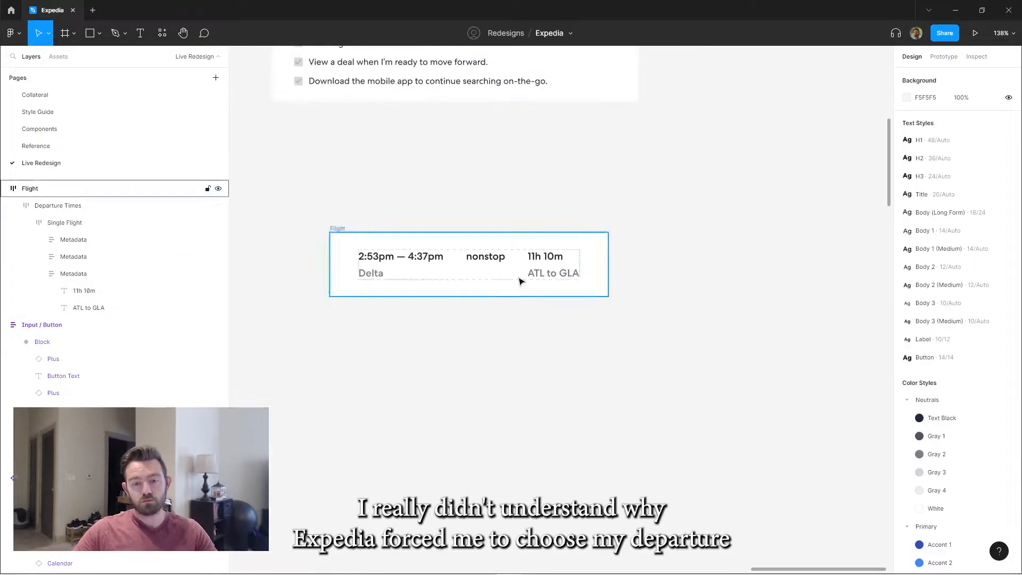
Rename the Departure Times frame Flight Options, stack it vertically and duplicate its Single Flight row
double_click(66, 206)
text(Flight Options)
key(Return)
click(907, 233)
double_click(400, 273)
key(ctrl+d)
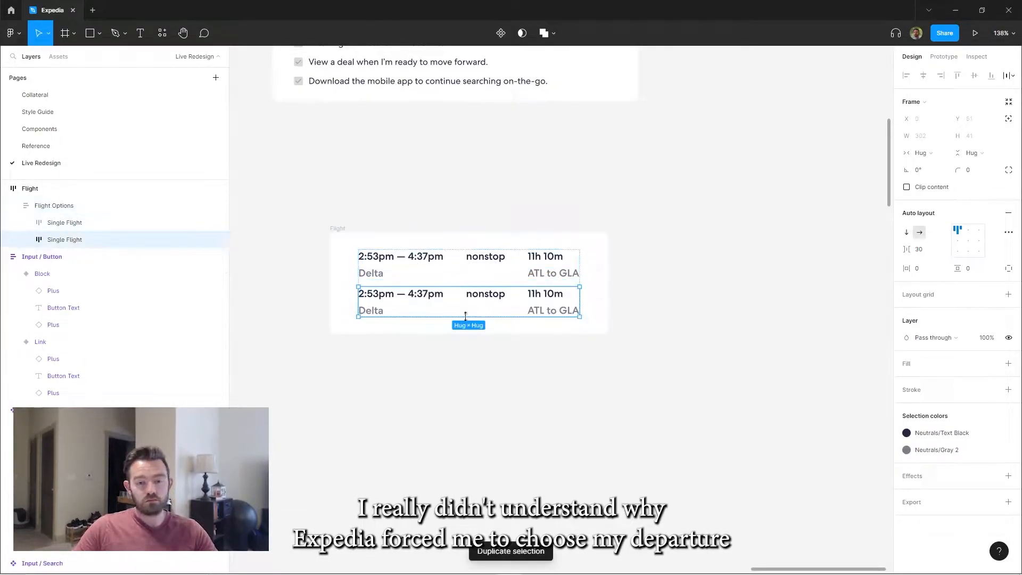
Change the second flight row's times to 3:03pm — 9:24am and its route to GLA to ATL
double_click(364, 292)
key(Delete)
key(Delete)
key(Delete)
key(Delete)
text(:24a)
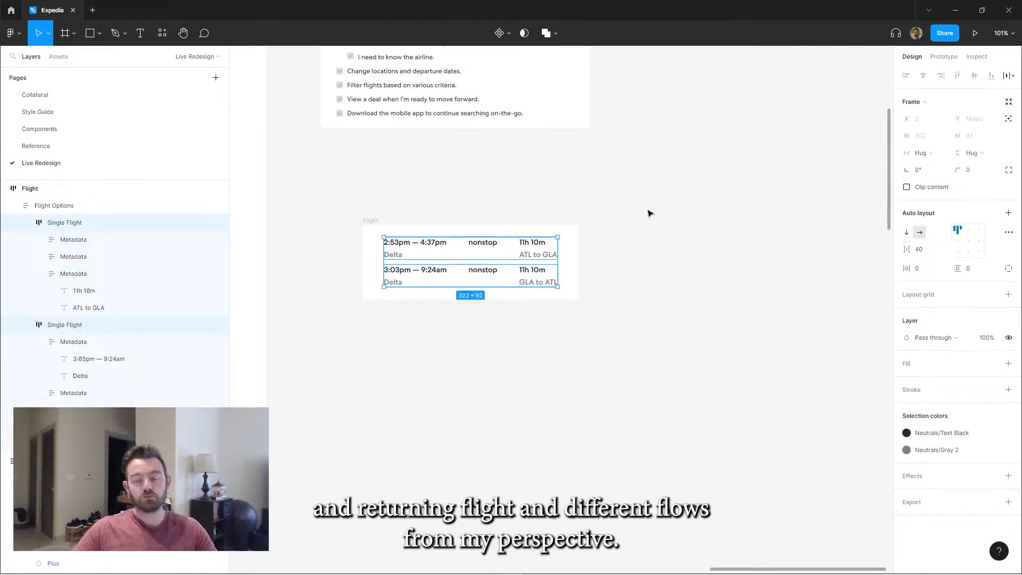
click(650, 212)
click(639, 216)
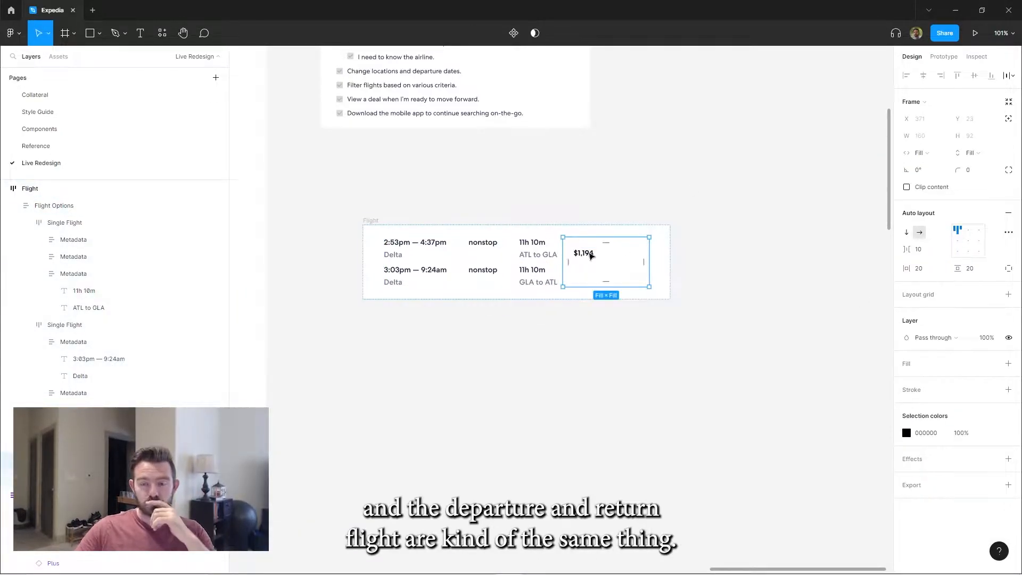
Enlarge the $1,194 price text to size 32 and fill the Summary frame with Neutrals/Gray 4
click(591, 256)
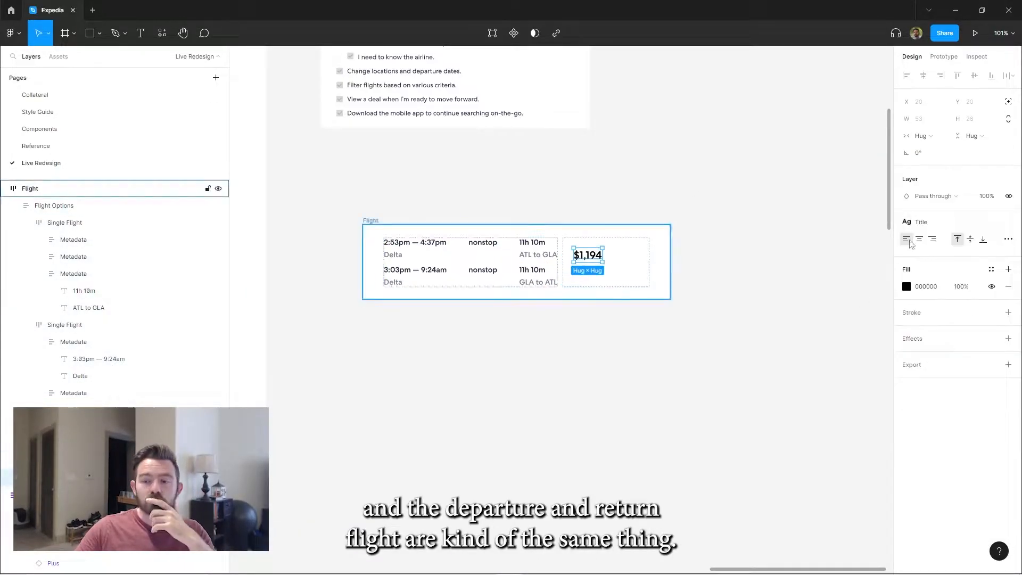
click(532, 262)
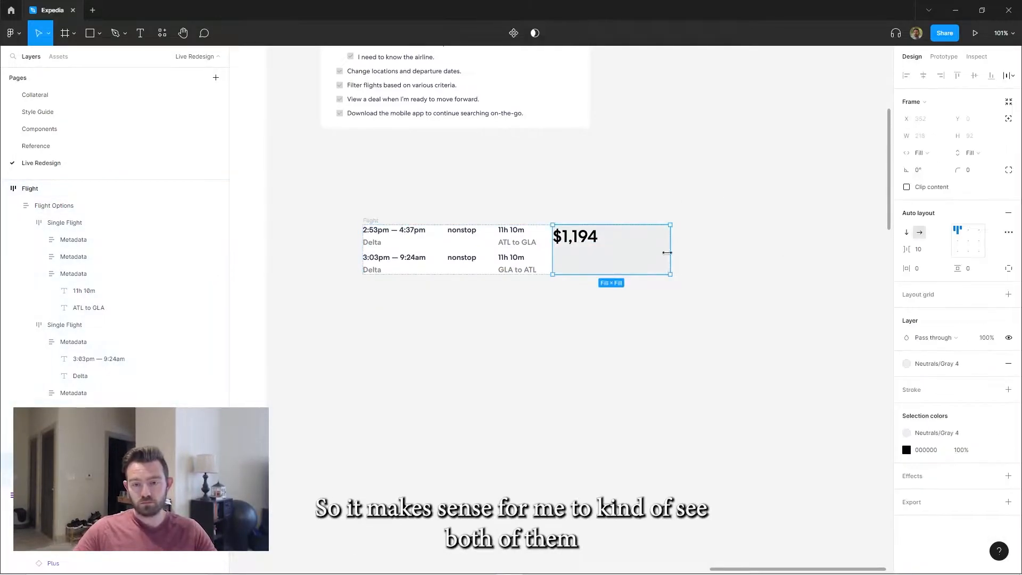
click(416, 167)
scroll(415, 167, down, 1)
drag(415, 168, 852, 239)
scroll(516, 181, down, 3)
drag(515, 180, 553, 161)
click(520, 261)
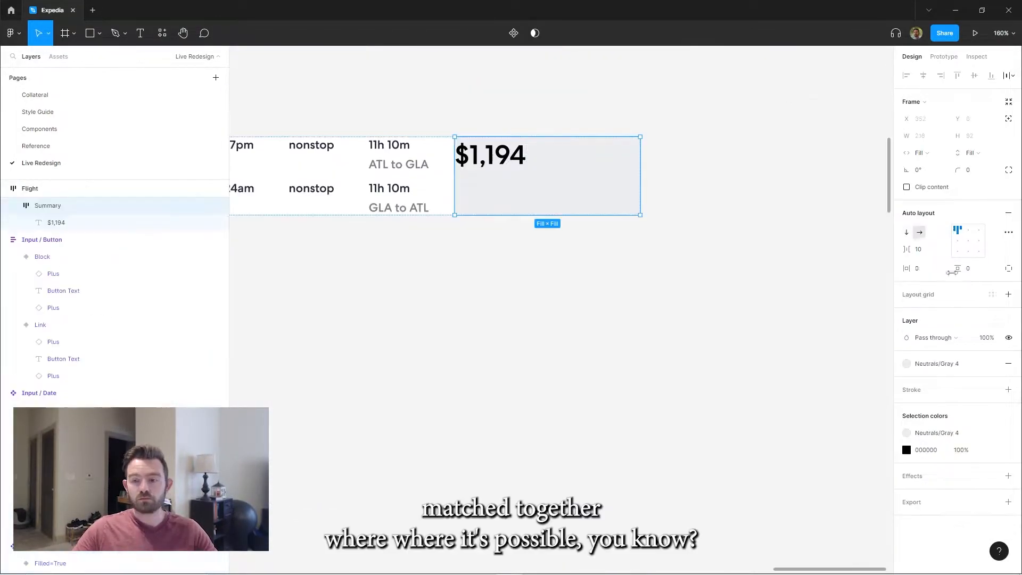
Add the lines Cabin info? and Baggage info? below the price in the Body 2 style and Neutrals/Text Black
scroll(701, 119, down, 2)
scroll(701, 119, up, 1)
click(597, 254)
text(Cabin info?)
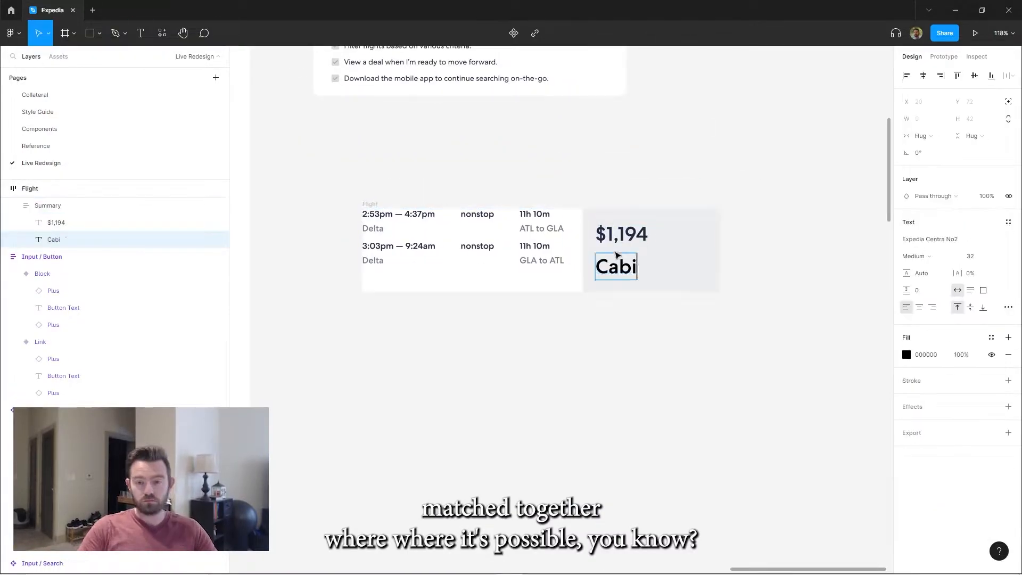
key(Escape)
key(ctrl+d)
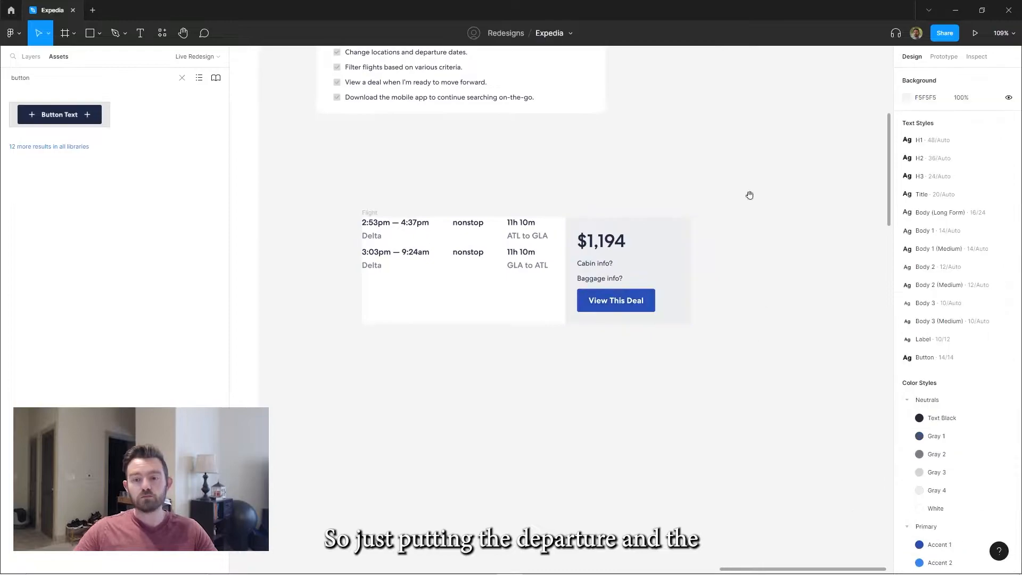
Paste the Flight component into the results column beside the filters and make it fill the column's width
scroll(749, 196, up, 1)
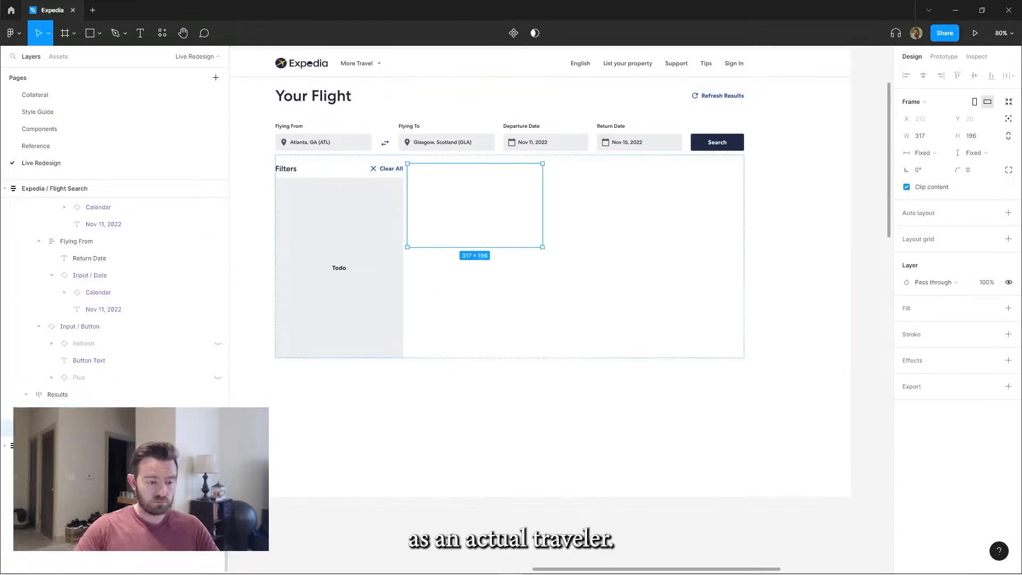
key(ctrl+v)
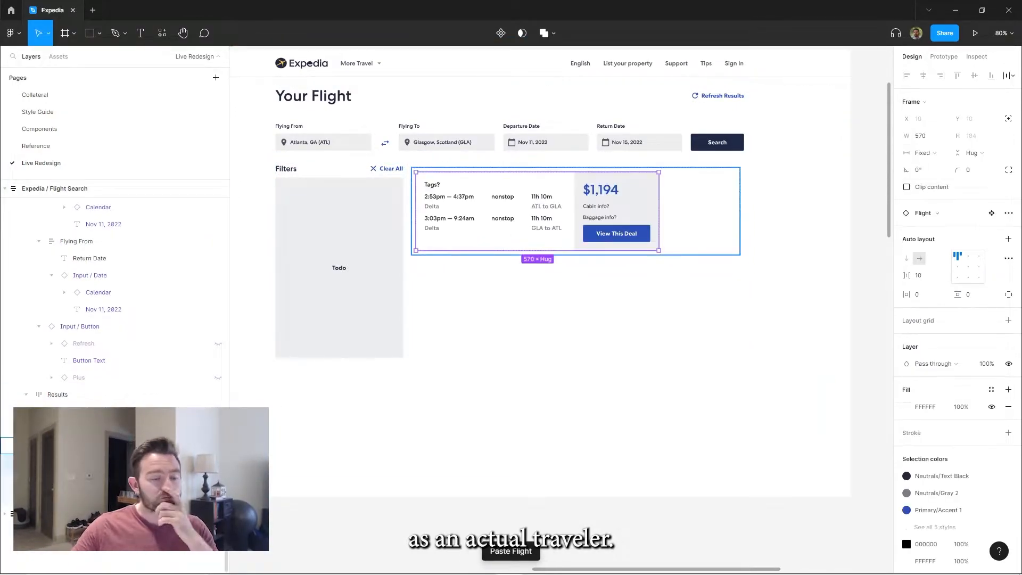
click(928, 184)
scroll(746, 338, right, 6)
In the main Flight component, let the Details section fill the free space and set the Summary section's width to 250
click(746, 338)
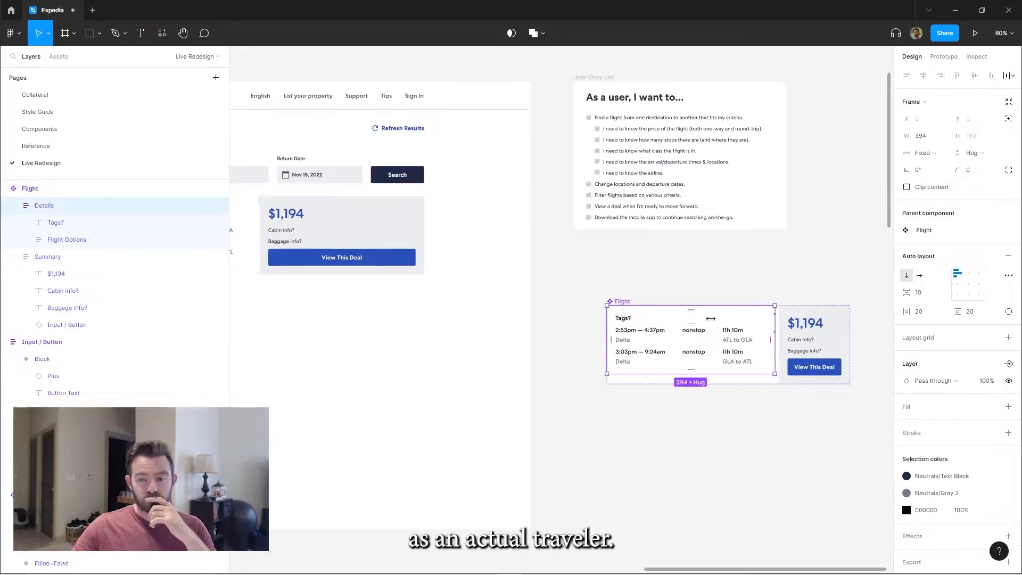
scroll(777, 329, right, 3)
scroll(777, 329, down, 1)
click(715, 301)
click(922, 152)
text(250)
key(Return)
Give the Flight card a thin outline with rounded corners
click(477, 216)
drag(476, 215, 718, 190)
click(707, 231)
click(746, 383)
drag(352, 231, 630, 303)
scroll(479, 213, up, 1)
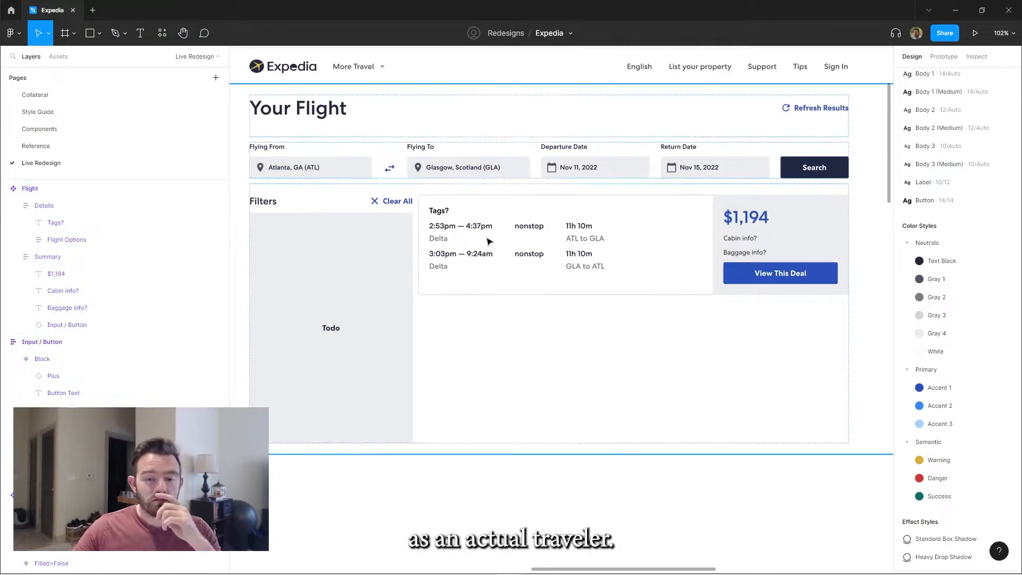
In the main Flight component, make both Single Flight rows fill the width with auto spacing between their columns
scroll(638, 298, down, 3)
drag(772, 341, 383, 298)
double_click(617, 296)
click(25, 241)
click(77, 257)
shift+click(77, 273)
click(931, 293)
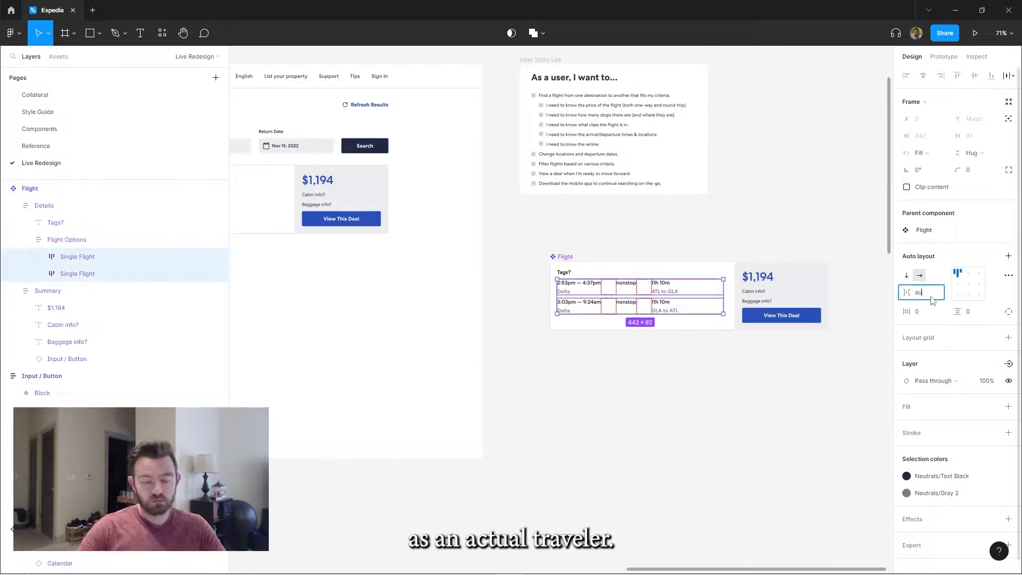
text(auto)
scroll(709, 322, up, 5)
double_click(379, 221)
scroll(563, 202, down, 2)
click(706, 122)
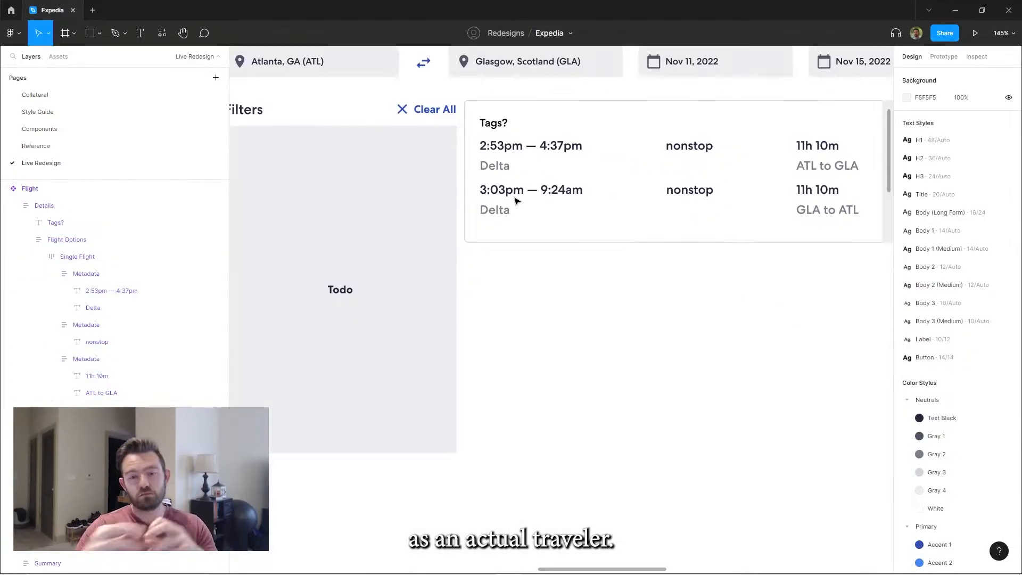
Create an auto layout tag frame labelled "Reccomended" on the empty canvas, 30 high with 20 horizontal padding
scroll(516, 200, down, 1)
key(f)
drag(547, 177, 620, 202)
text(TagtReccomended)
key(shift+a)
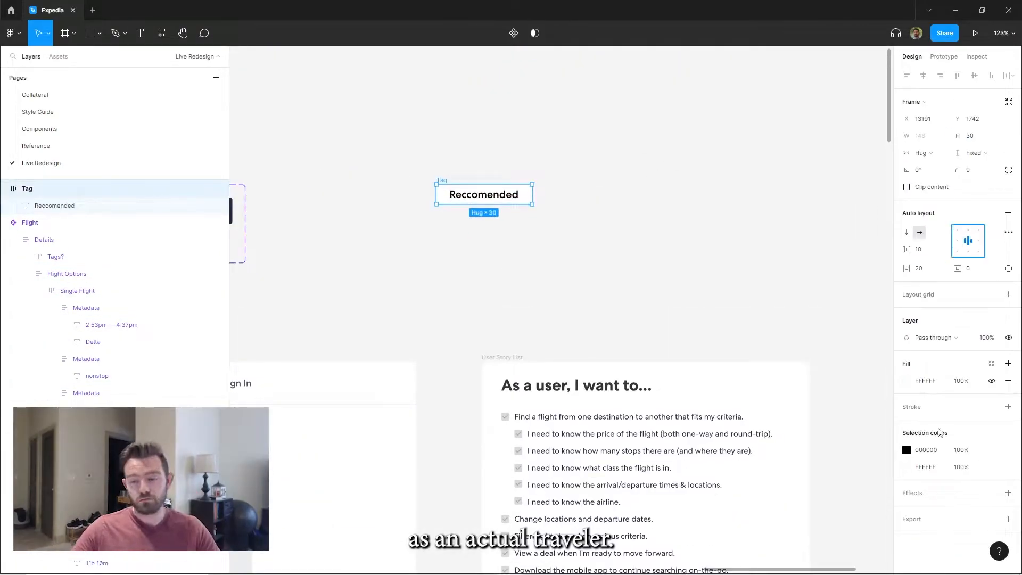
Give the tag a light blue A6D1FC fill at 20% with Accent 1 text, and turn it into a component
click(990, 364)
click(581, 283)
click(484, 195)
key(ctrl+alt+k)
Replace the "Tags?" placeholder in the main Flight component's Details section with the Tag component
scroll(672, 240, down, 5)
scroll(639, 373, up, 4)
click(30, 258)
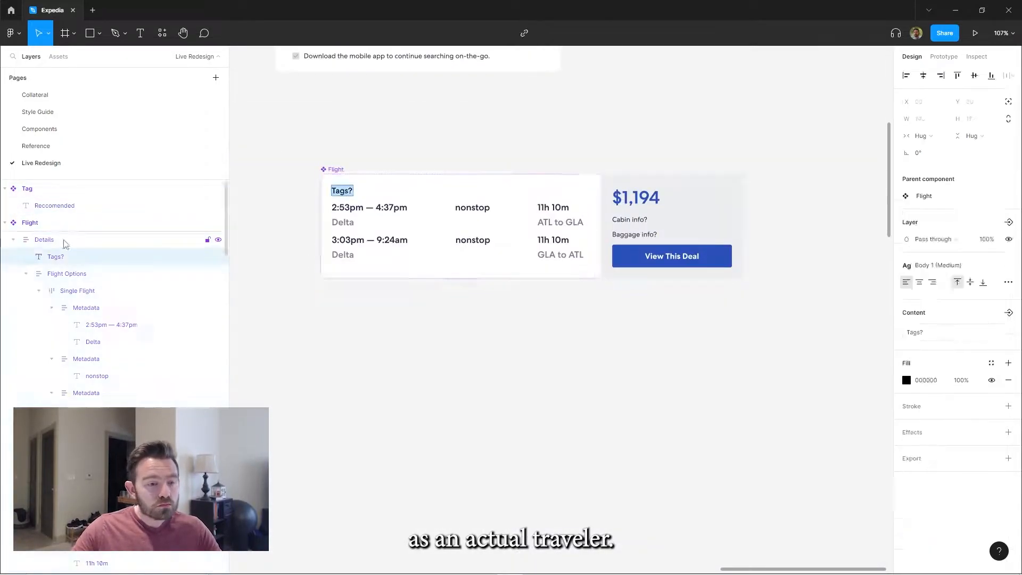
key(ctrl+v)
Change the main Tag component's label to "Great Deal!" and set its corner radius to 3
scroll(437, 70, up, 5)
double_click(461, 205)
text(Great Deal!)
scroll(751, 317, down, 4)
scroll(616, 263, up, 4)
click(459, 204)
click(975, 171)
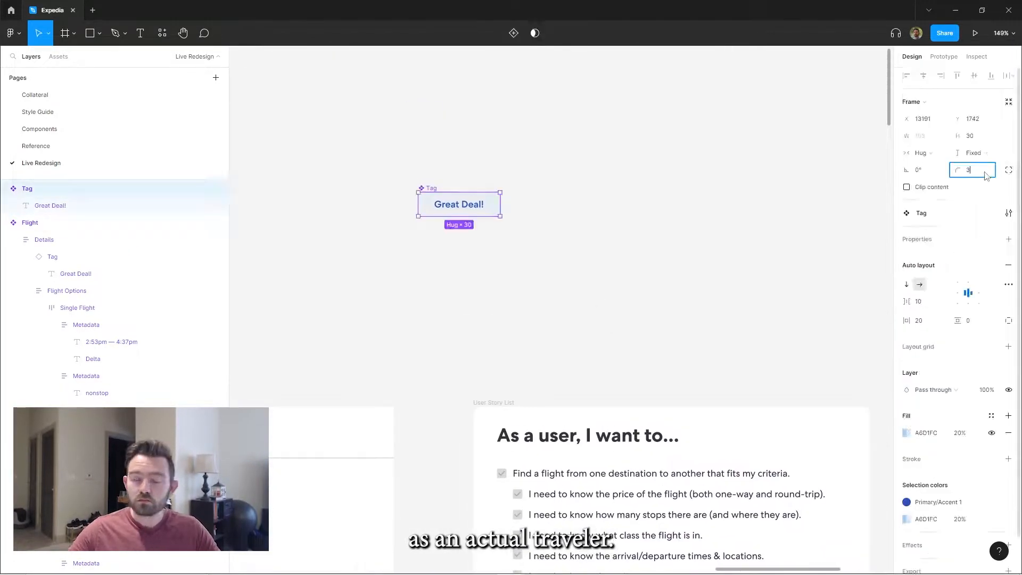
Set the horizontal padding of the main Flight component's Details section to 30
scroll(638, 267, down, 4)
drag(691, 247, 535, 191)
double_click(612, 292)
click(929, 311)
text(30)
key(Return)
click(833, 303)
click(729, 298)
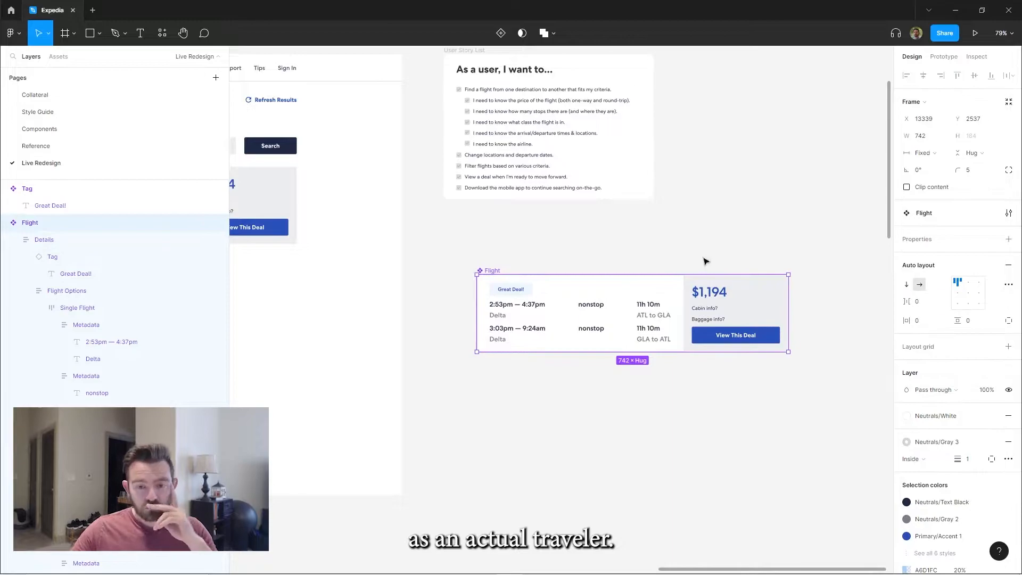
Wrap the Flight component's tag in an auto layout frame named Tags with 10 bottom padding
click(55, 256)
key(shift+a)
double_click(54, 256)
text(Tags)
click(982, 329)
text(10)
scroll(548, 349, left, 8)
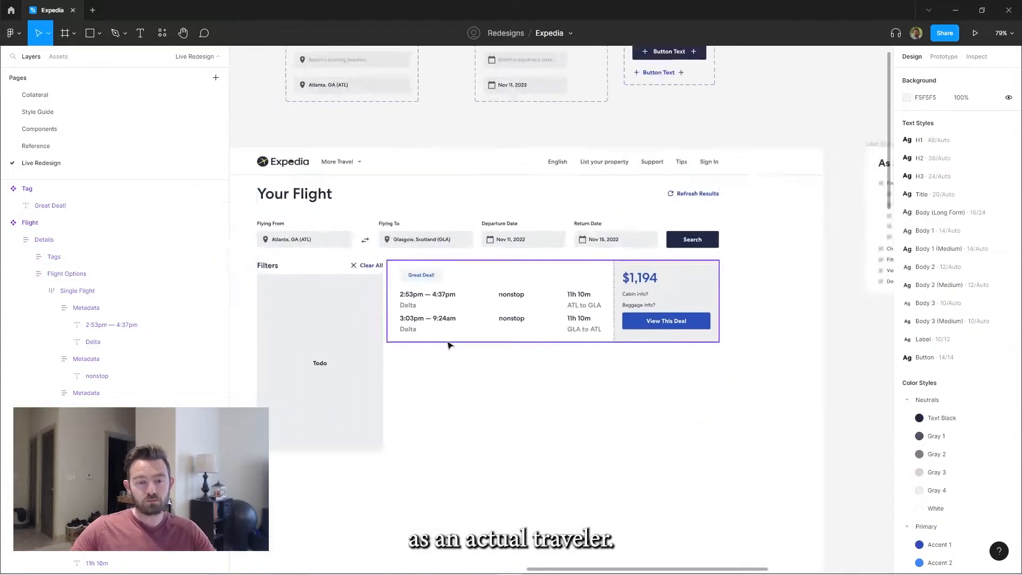
scroll(548, 349, up, 5)
scroll(624, 416, down, 5)
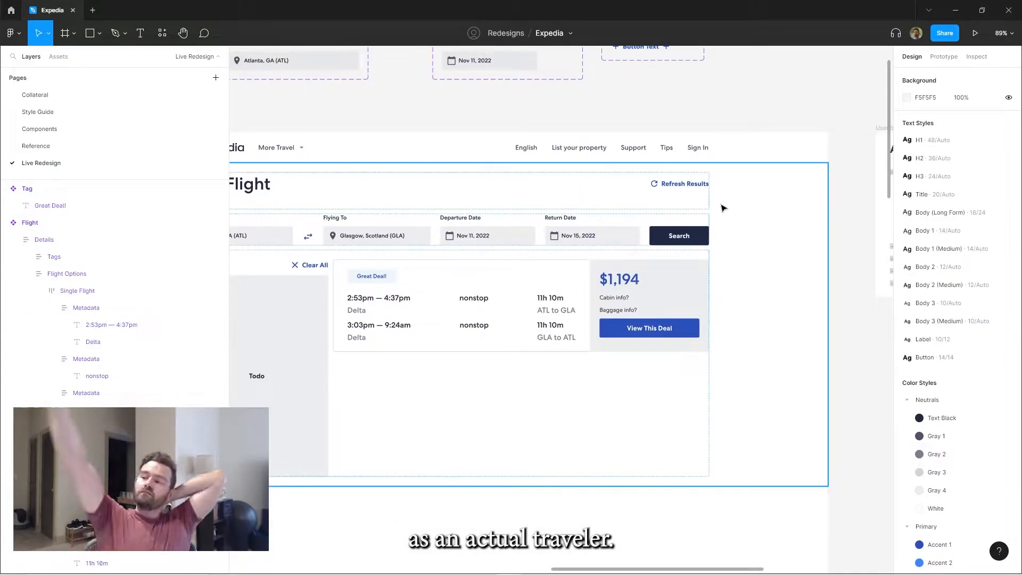
Set the horizontal padding of the main Flight component's Details section to 20
drag(734, 240, 803, 169)
double_click(447, 208)
scroll(650, 235, down, 3)
scroll(649, 234, up, 4)
double_click(612, 234)
click(920, 312)
text(20)
Set the flight search page's Body frame to 0 horizontal padding
scroll(509, 313, left, 8)
double_click(591, 155)
click(41, 385)
click(924, 269)
text(0)
Wrap the Title Block and search controls in an auto layout frame named Content Header Container
click(37, 403)
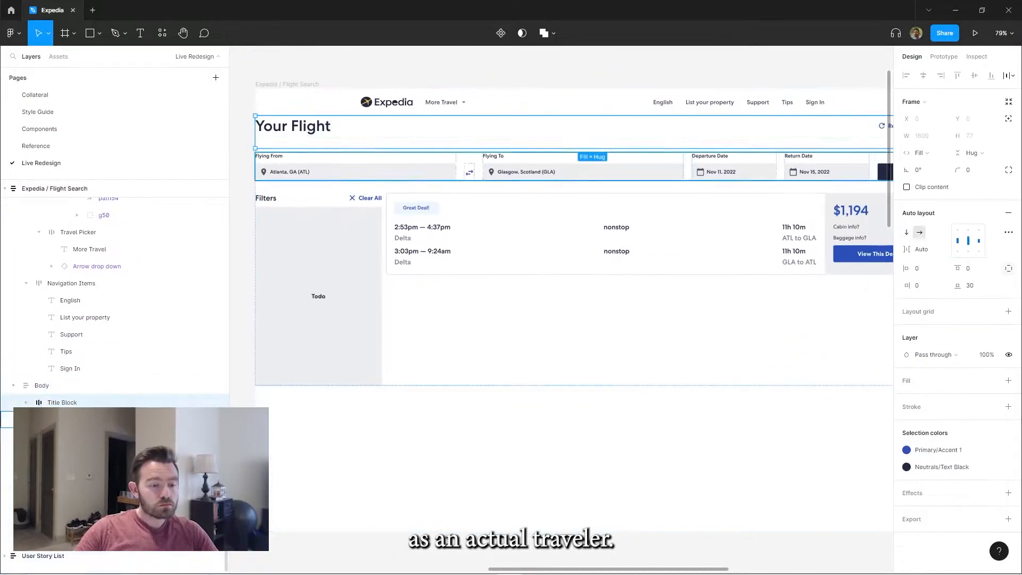
shift+click(47, 419)
key(shift+a)
double_click(57, 404)
text(Content Header Container)
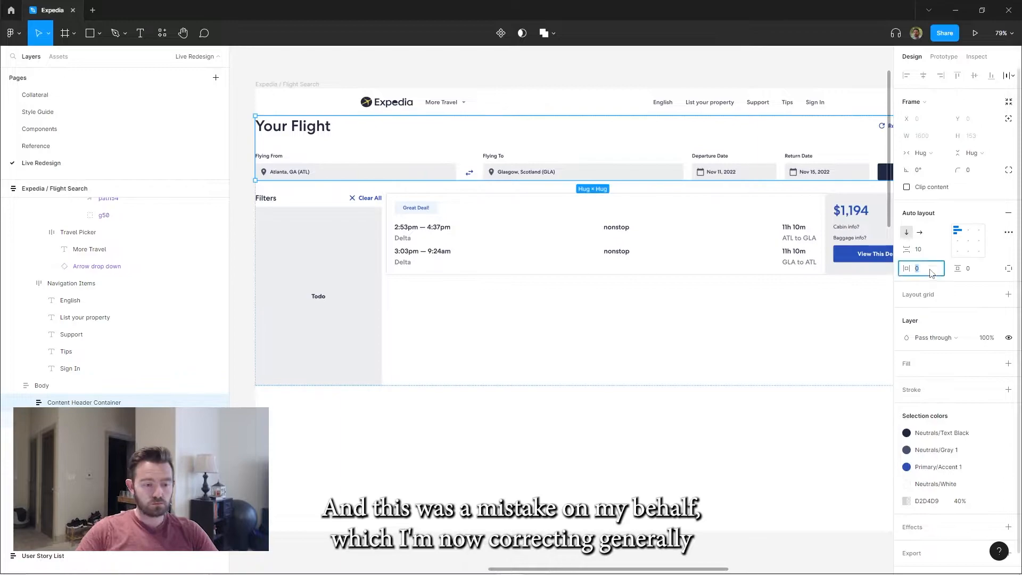
Give the Content Header Container a Neutrals/White fill
click(371, 354)
click(347, 162)
click(1009, 364)
drag(541, 172, 376, 160)
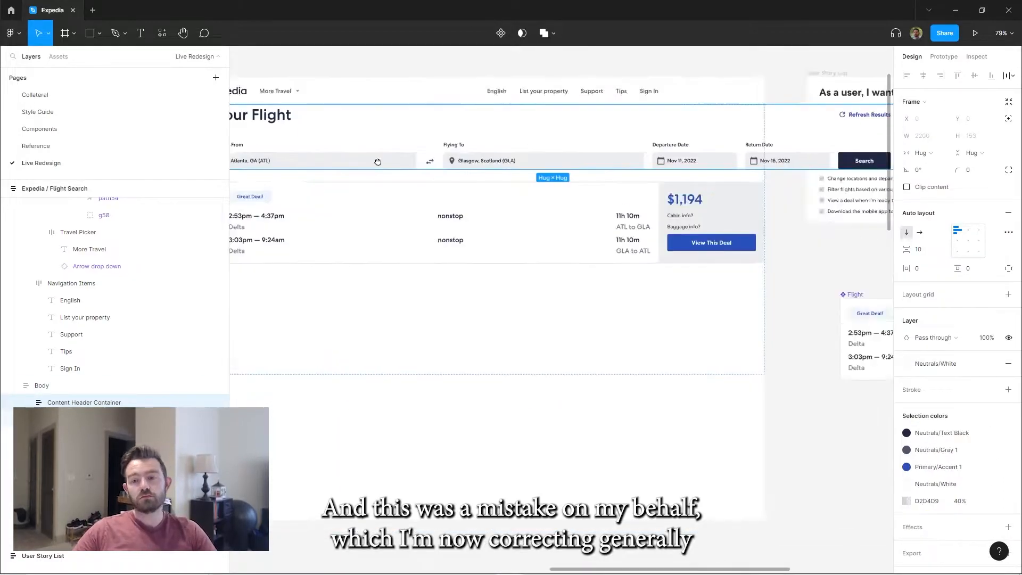
scroll(377, 159, down, 1)
Set the Content Header Container and its contents to fill the available width
drag(222, 293, 267, 368)
click(923, 153)
click(942, 173)
click(478, 269)
key(Return)
click(922, 153)
click(936, 178)
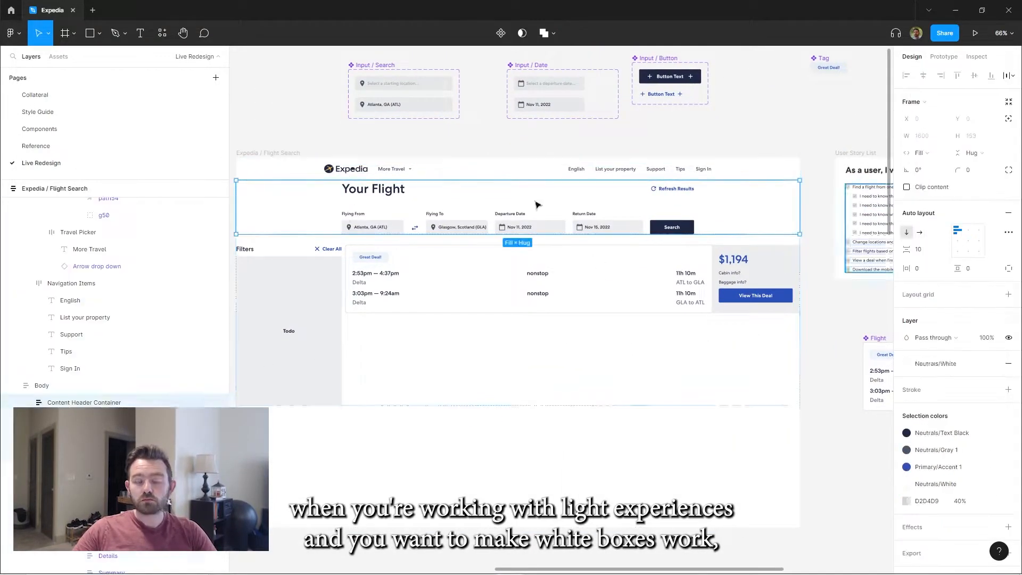
Set the inner content header's horizontal padding to 250 and the Content Header Container's top and bottom padding to 20
click(921, 268)
text(250)
click(1009, 268)
click(969, 269)
text(20)
Add a 1 px Neutrals/Gray 4 stroke to only the bottom edge of the Content Header Container
click(1009, 407)
click(992, 440)
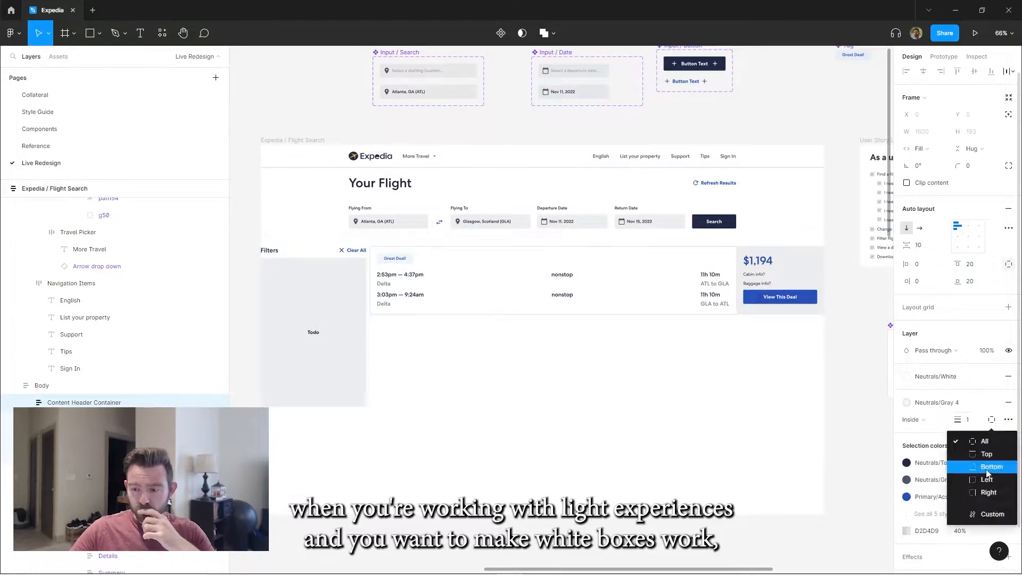
click(986, 467)
click(858, 453)
Wrap the filters and flight results in an auto layout container and give it a light gray fill
scroll(532, 157, up, 3)
scroll(433, 249, down, 3)
click(433, 249)
key(shift+a)
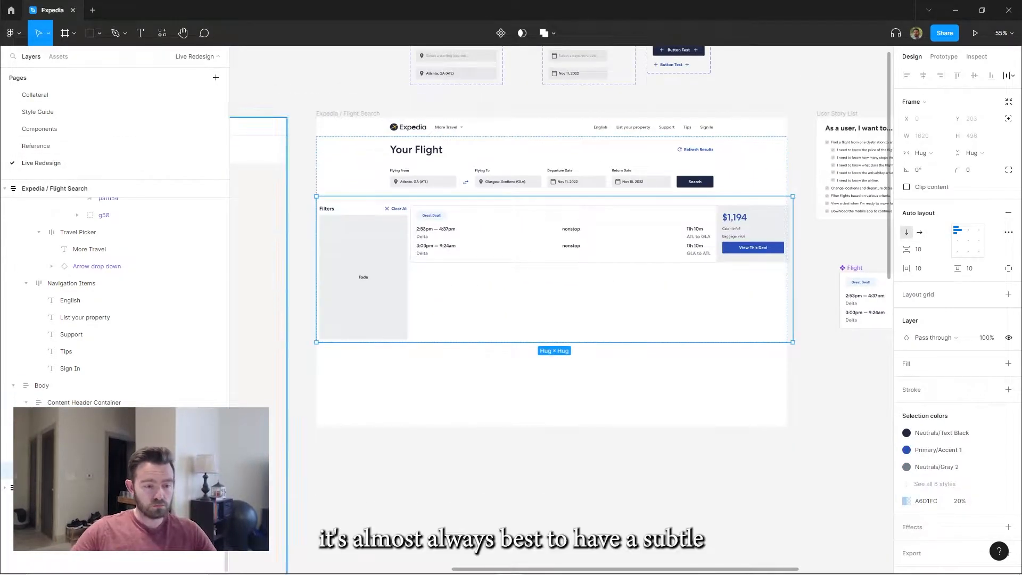
click(992, 363)
click(822, 410)
Make the results container fill the page width and give the results 250 horizontal padding
click(924, 153)
click(935, 178)
click(920, 269)
text(250)
scroll(696, 231, up, 2)
click(282, 266)
click(395, 137)
scroll(719, 141, up, 3)
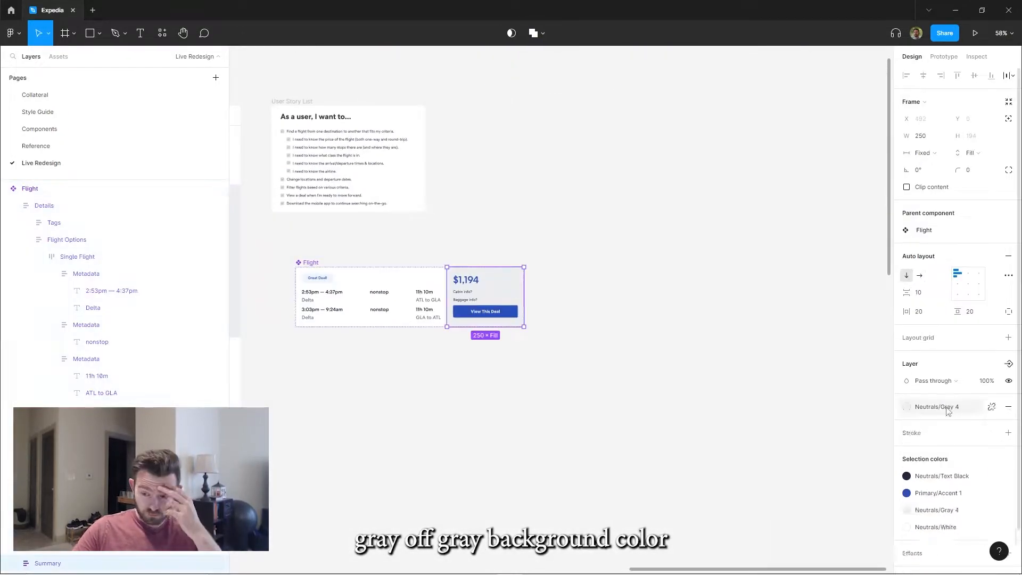
Give the Flight card's Summary section a light blue fill and the filters body a white fill
click(947, 407)
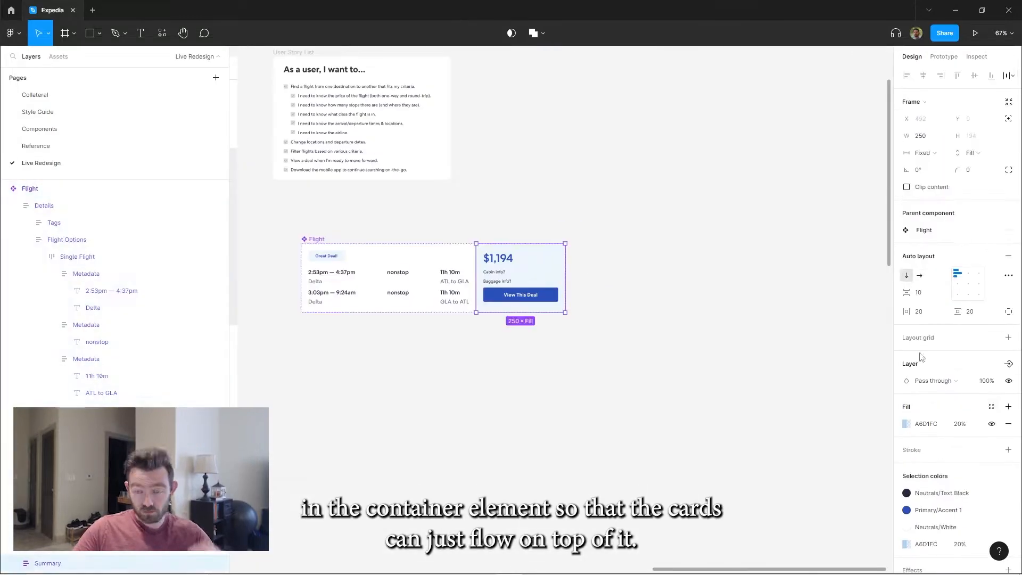
click(498, 258)
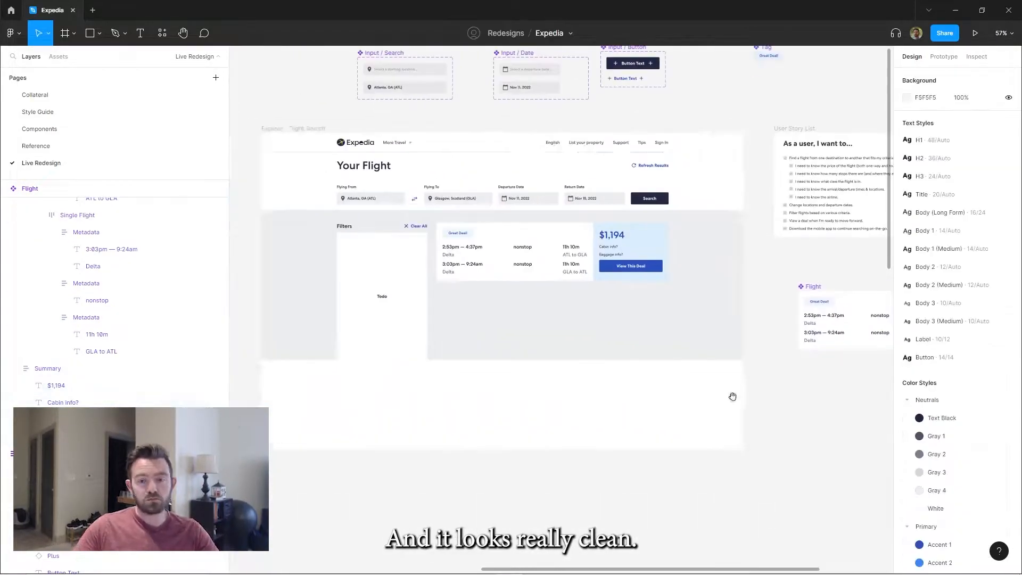
Set the Summary texts to "Economy" and "1 Carry-On / 1 Checked", and wrap the baggage text in an auto layout row named Meta
double_click(693, 291)
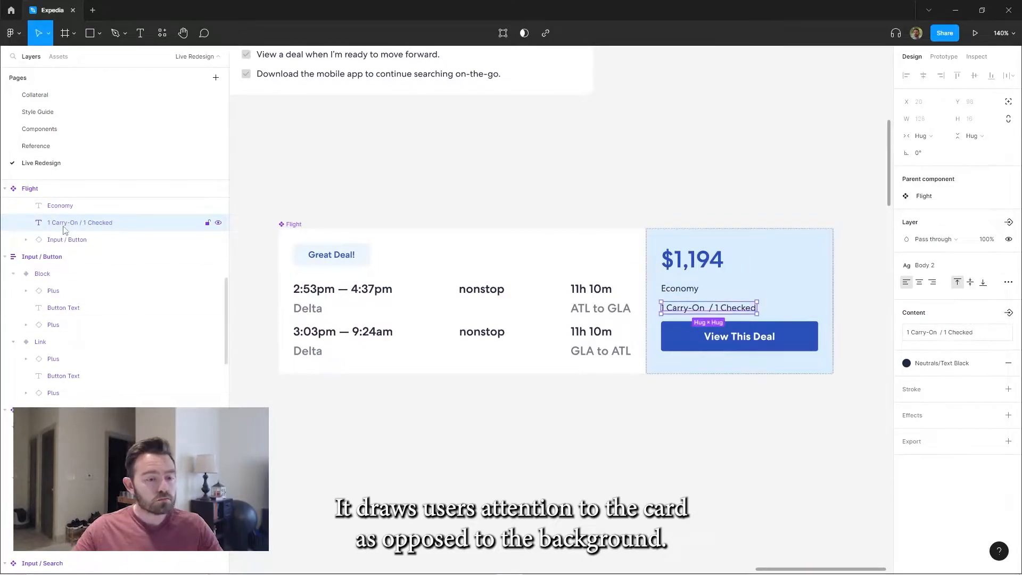
key(shift+a)
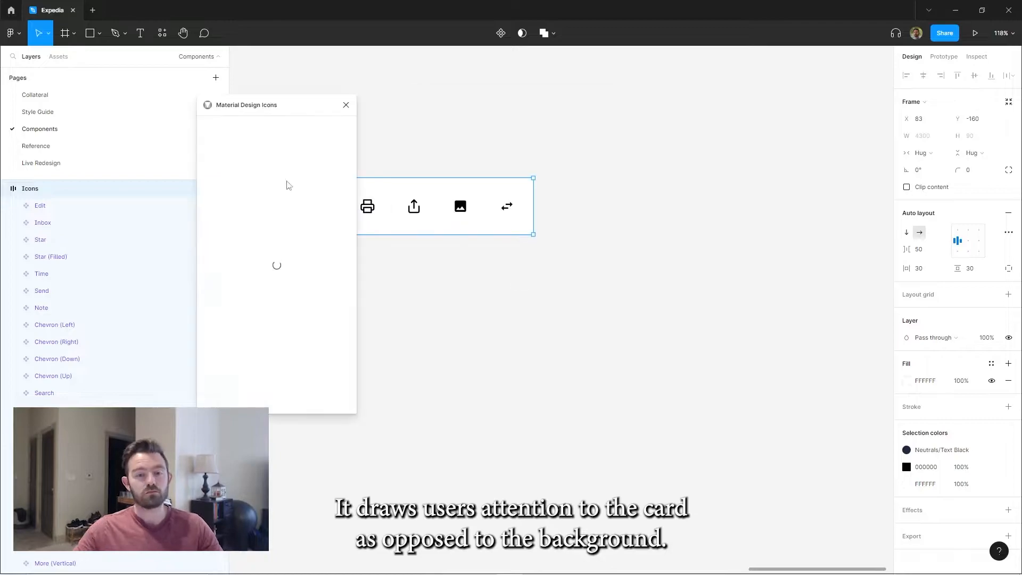
Find a bag icon with the Material Design Icons plugin and place it as a component before the baggage text
text(bag)
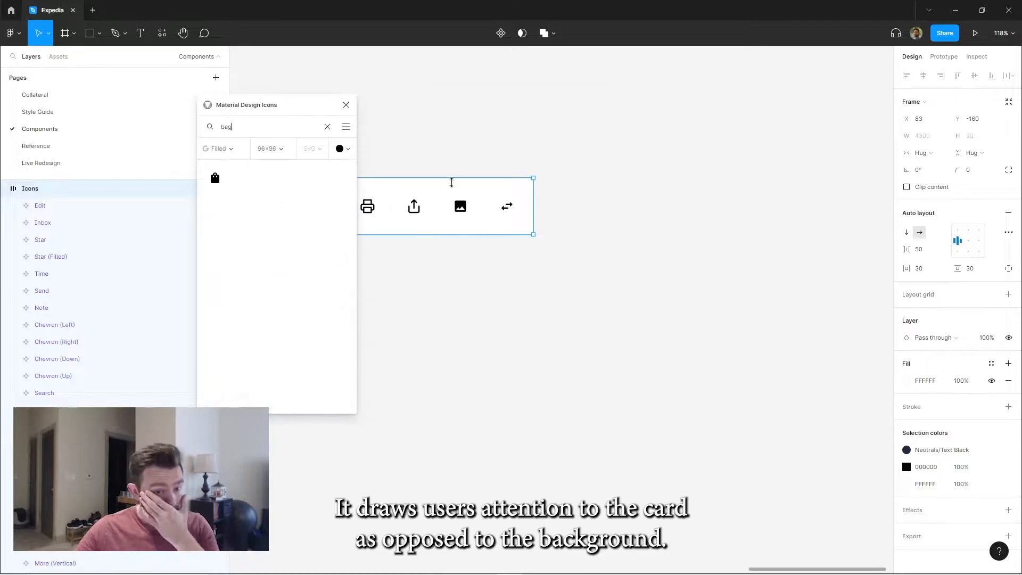
click(268, 183)
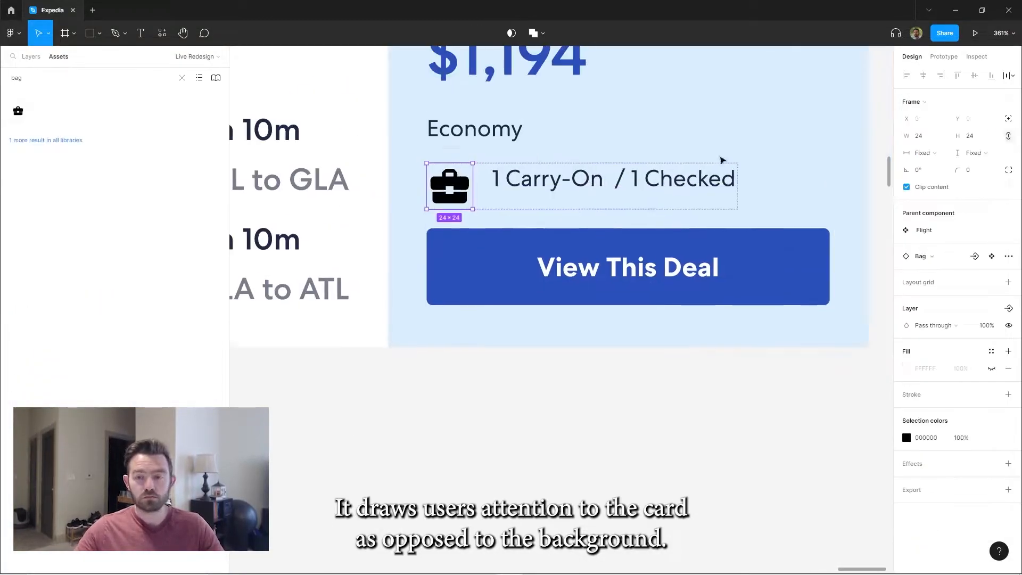
Name the Delta logo frame Airline Icon and make it a 50 × 50 Neutrals/Gray 4 tile with corner radius 5 in both flight rows
scroll(551, 220, down, 3)
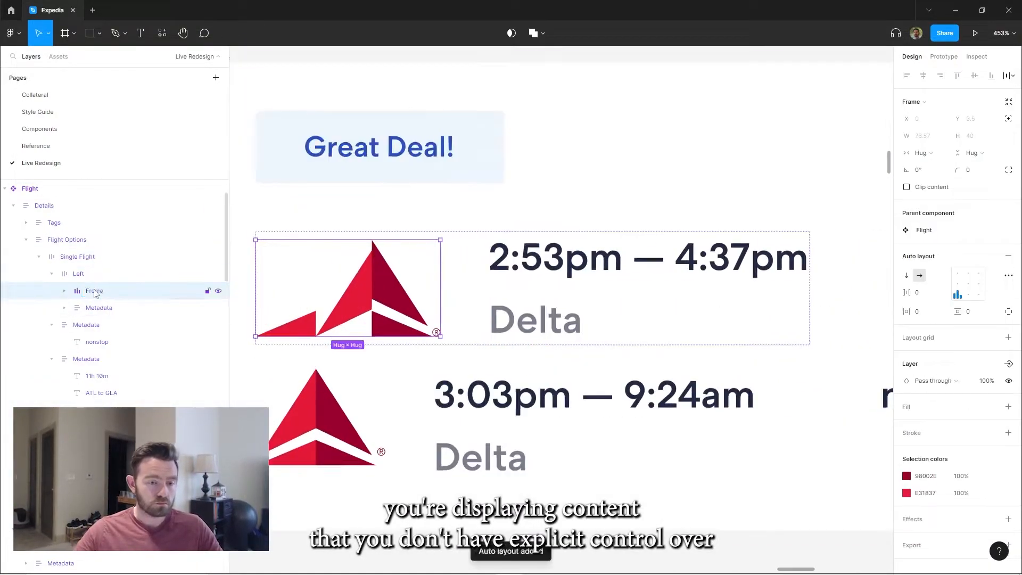
double_click(101, 292)
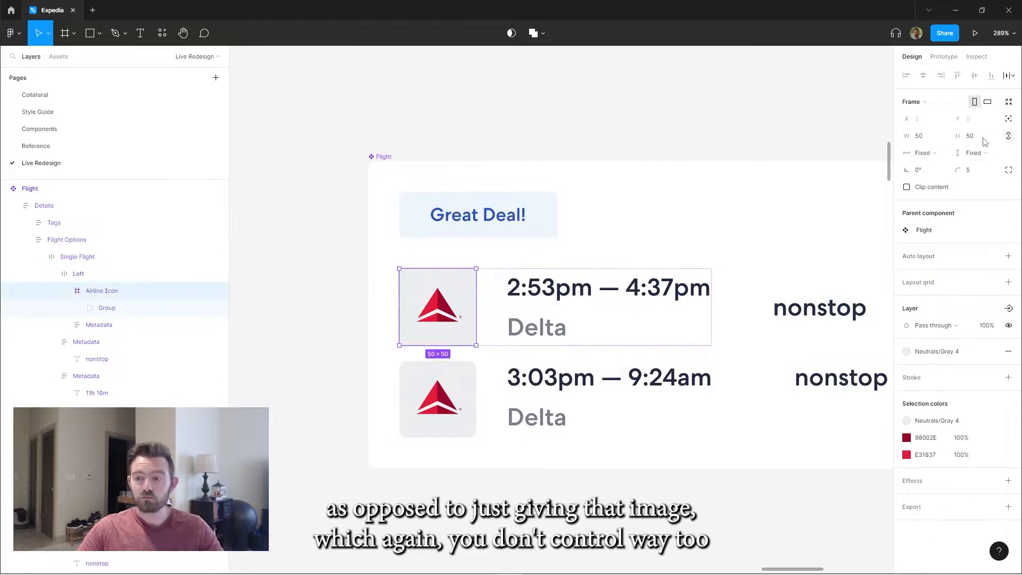
click(436, 393)
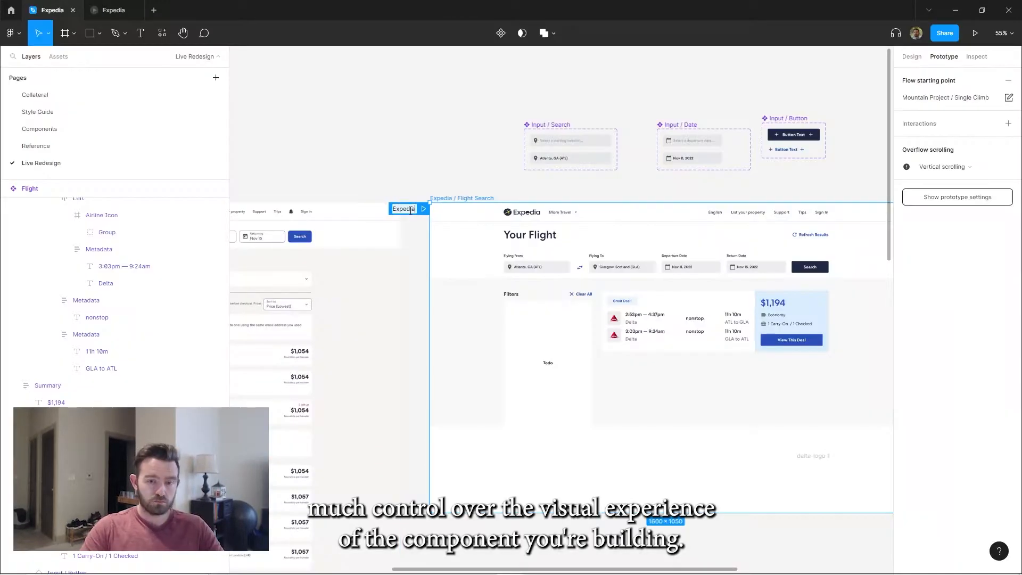
Name the prototype flow Expedia, preview the flight search page, and return to the design file
click(941, 99)
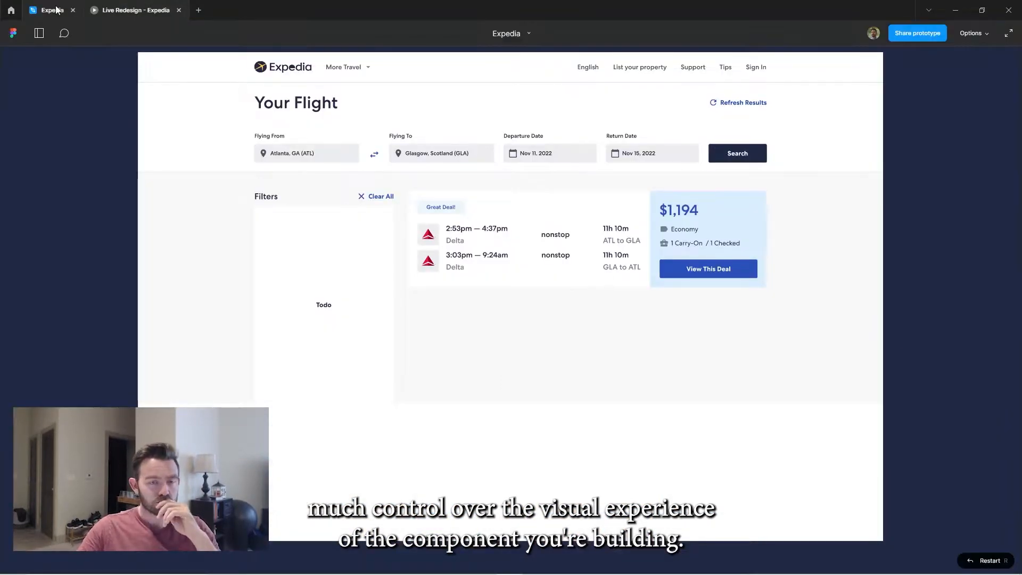
click(56, 10)
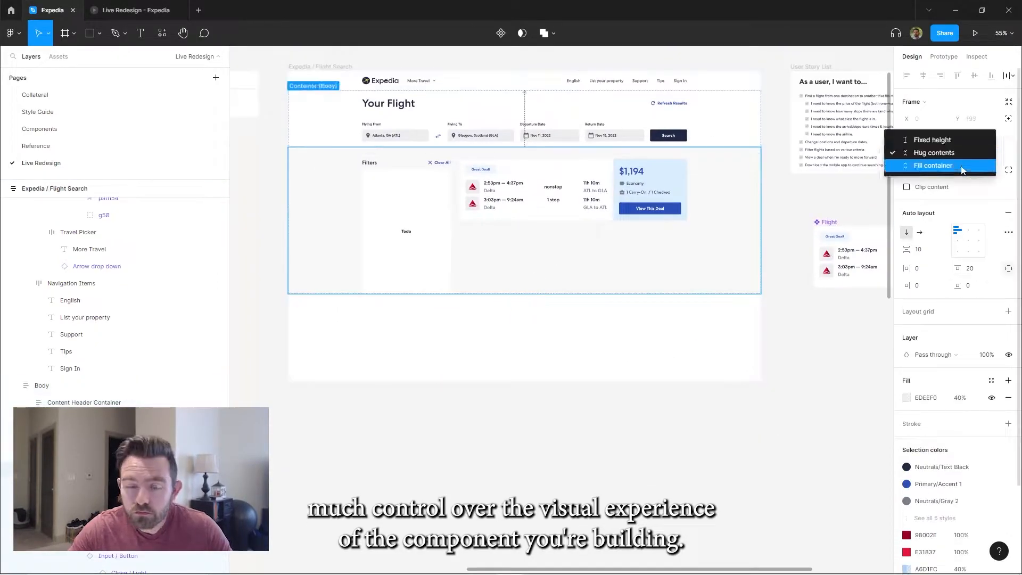
Make the results container fill the available height and duplicate the Flight card until four are stacked in the results column
click(966, 153)
click(960, 169)
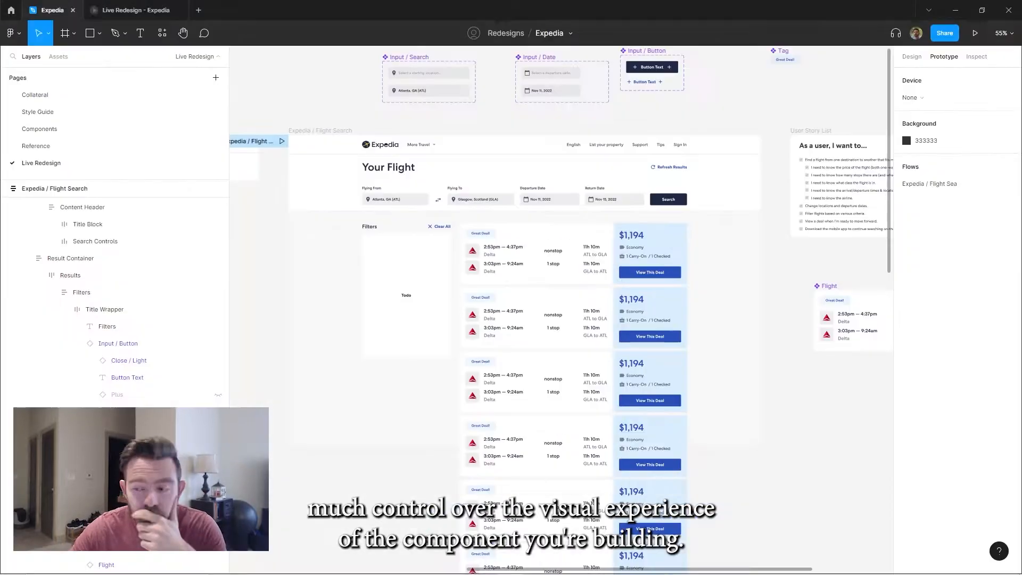
drag(300, 92, 378, 71)
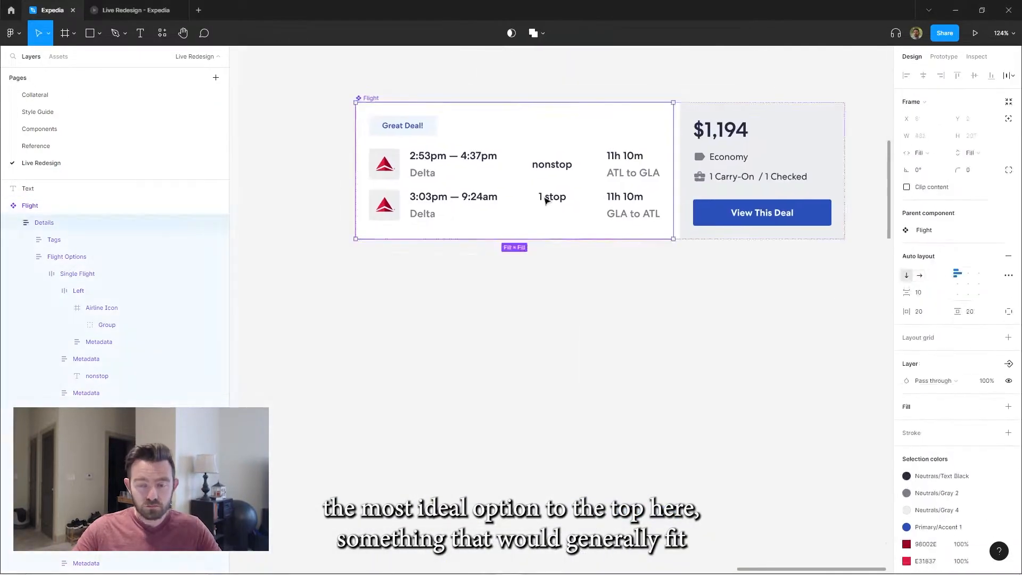
In the main Flight component, fix the stops column's width at 82 and add the layover airport "LHR" beneath "1 stop"
click(565, 181)
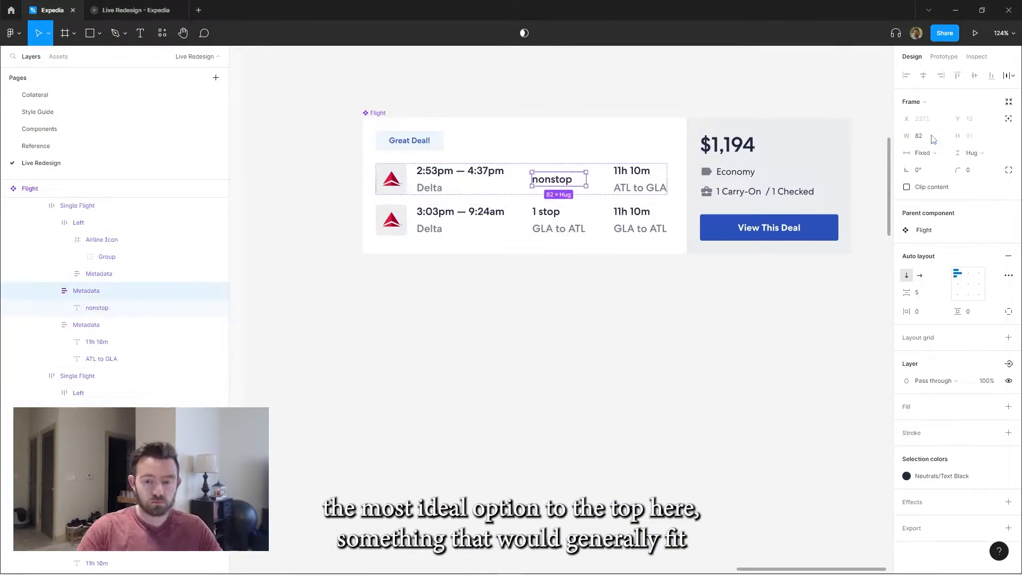
double_click(567, 230)
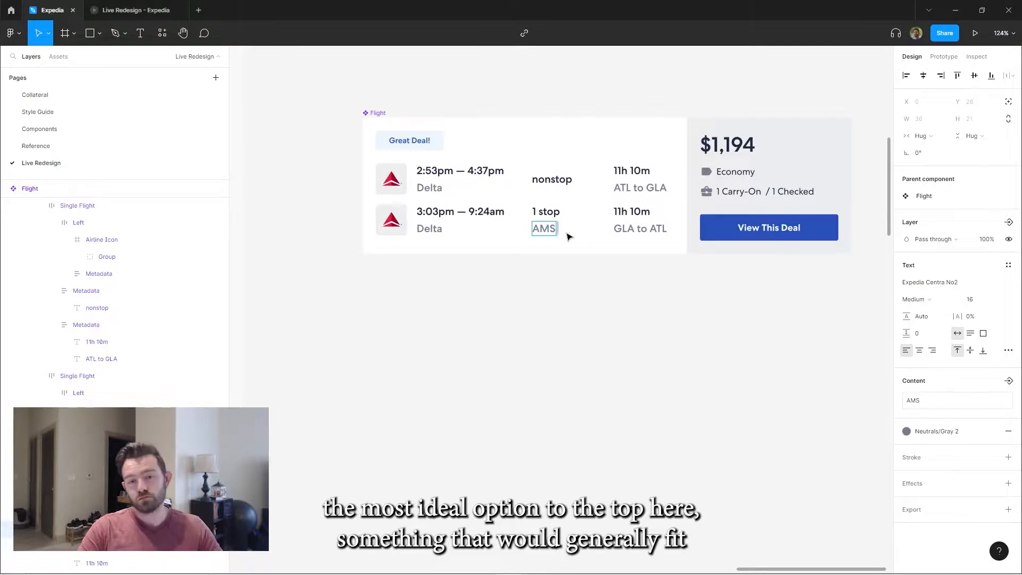
text(GLA)
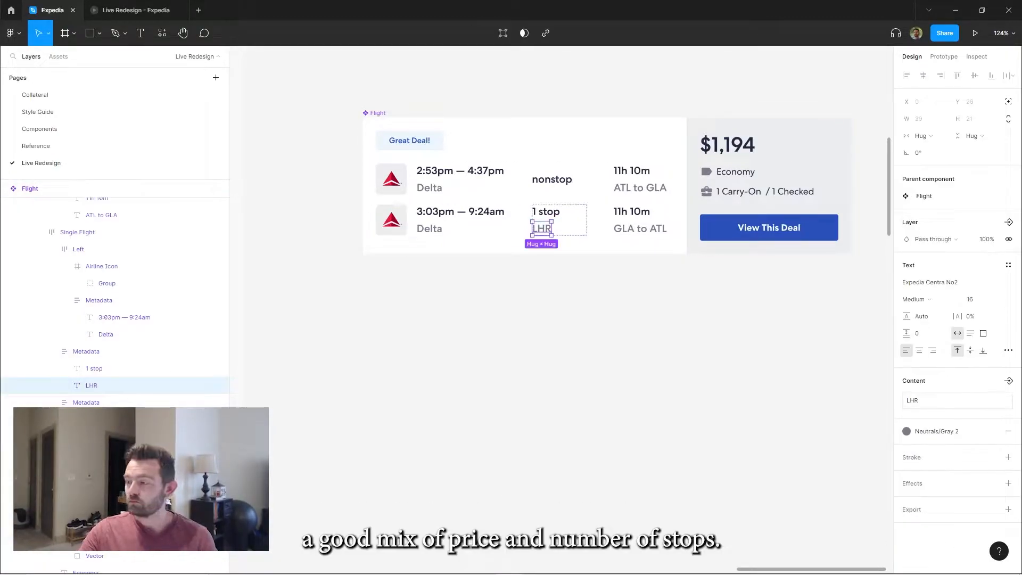
key(Escape)
key(Escape)
Label the first result's tag "Our recommendation" and the second's "Cheapest option", styling the second with Semantic/Success text and a 20% green fill
scroll(819, 291, down, 6)
scroll(819, 291, up, 3)
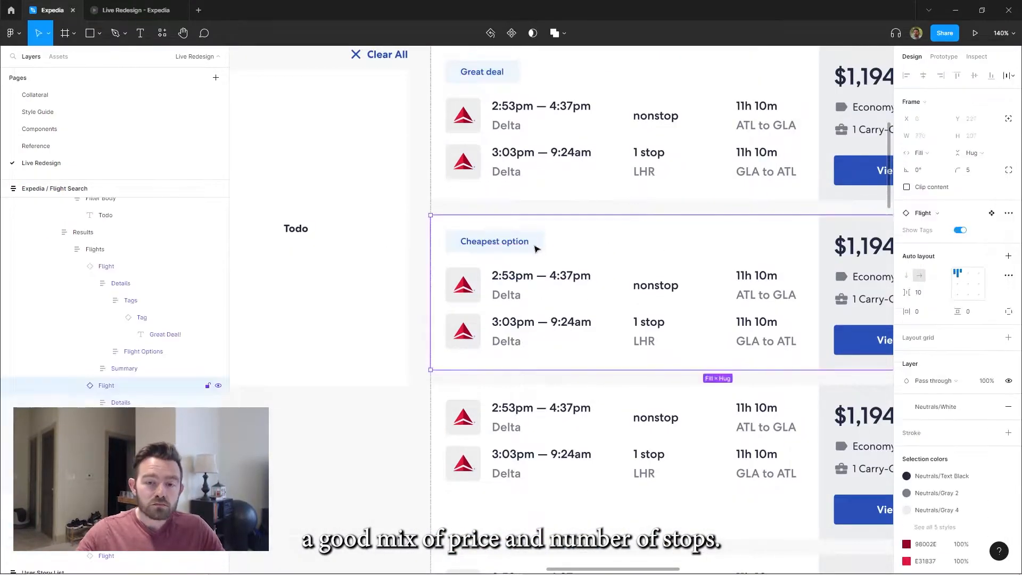
double_click(518, 247)
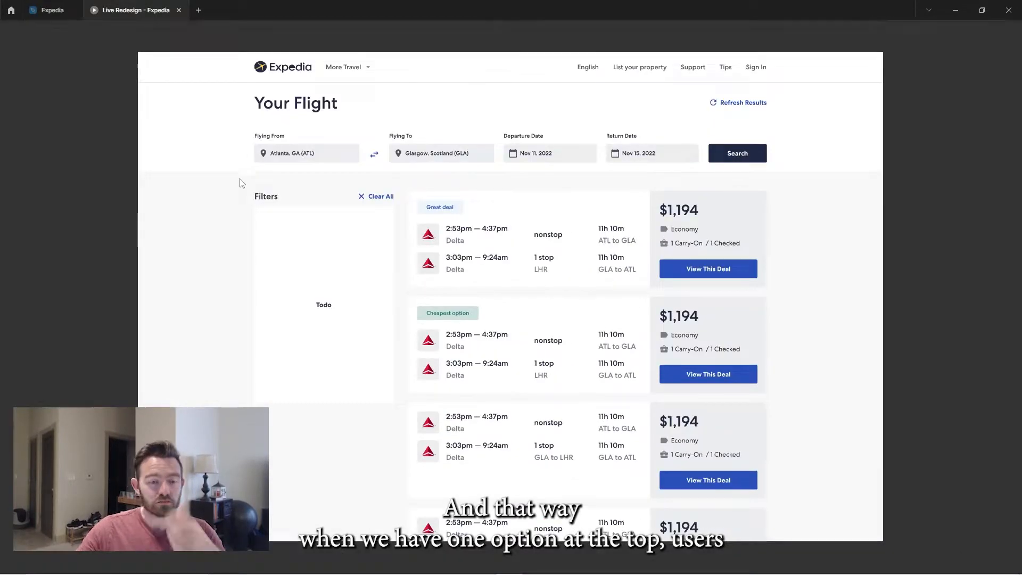
scroll(682, 165, up, 5)
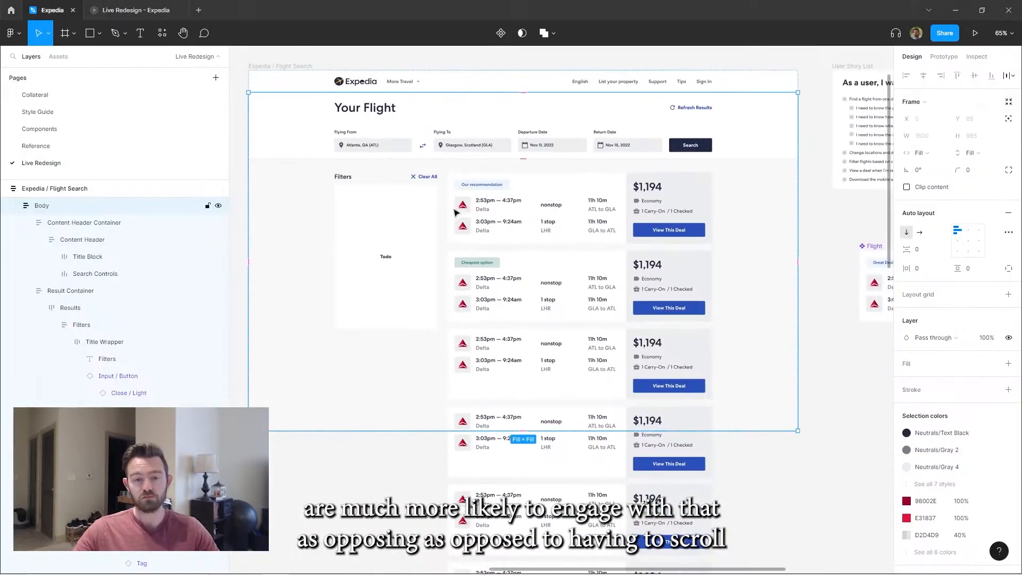
scroll(387, 177, up, 3)
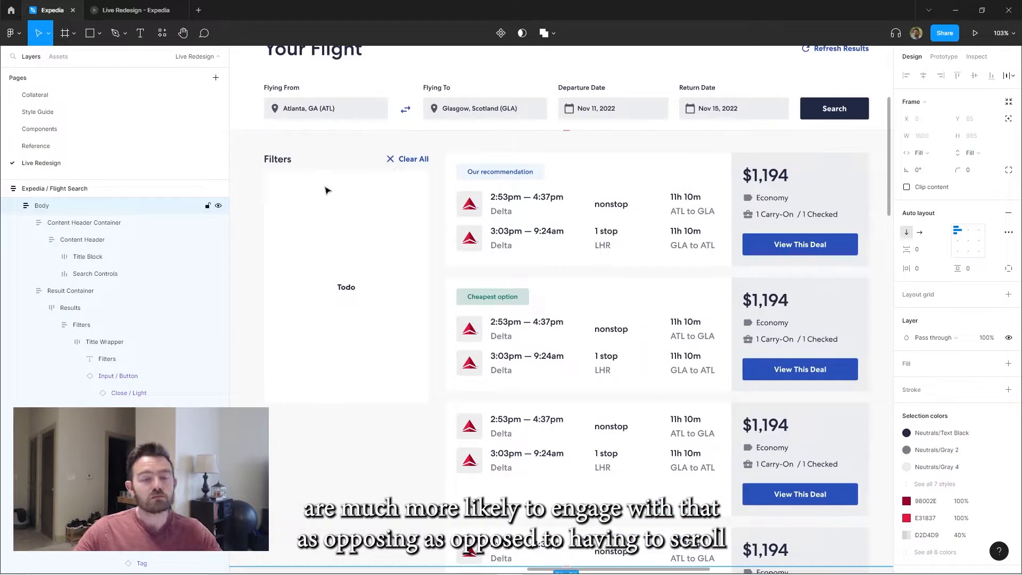
Replace the Todo placeholder in the Filters column with a Filter Group frame and locate the reusable components for its contents
click(387, 177)
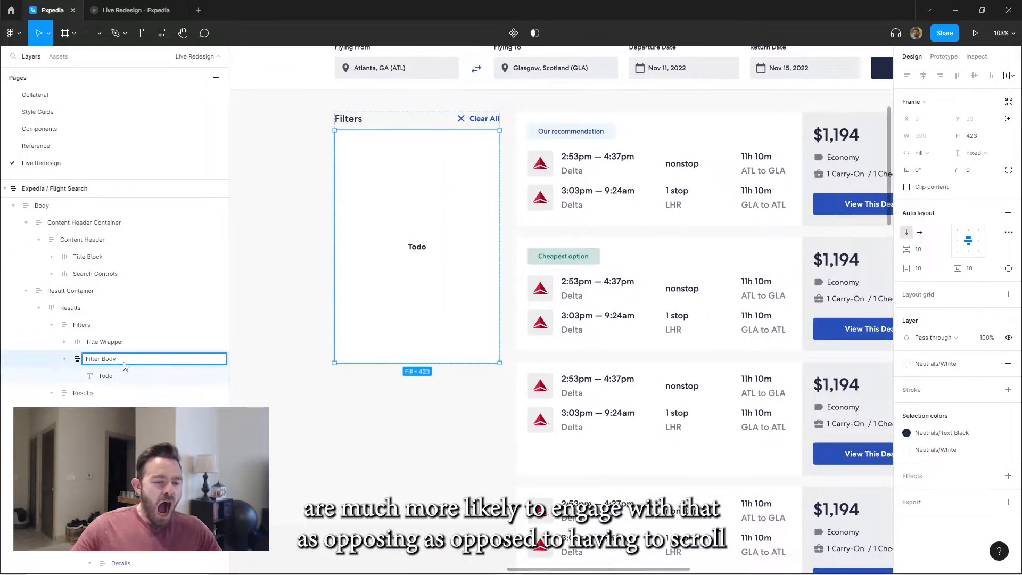
click(105, 376)
double_click(105, 375)
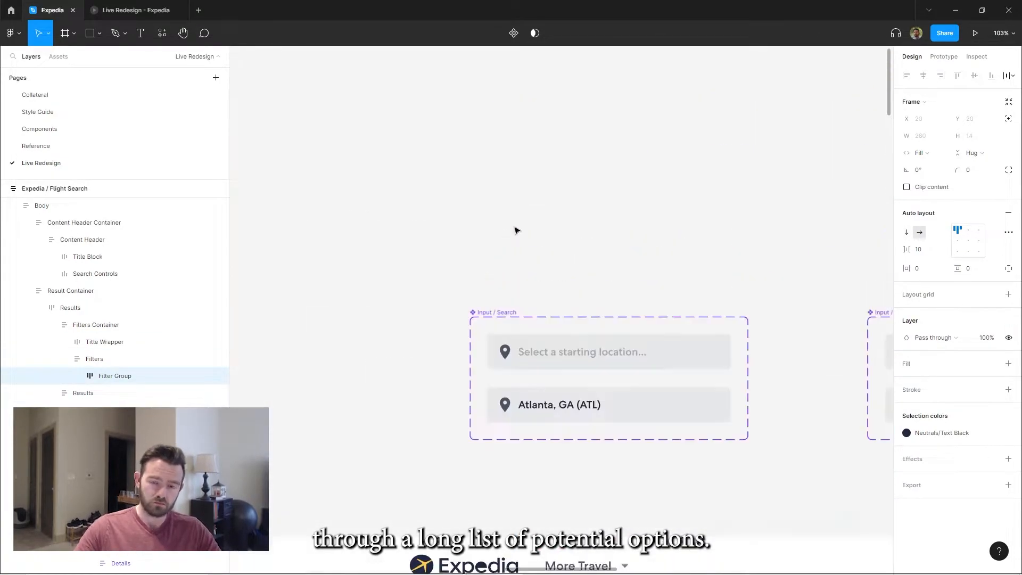
drag(565, 222, 615, 221)
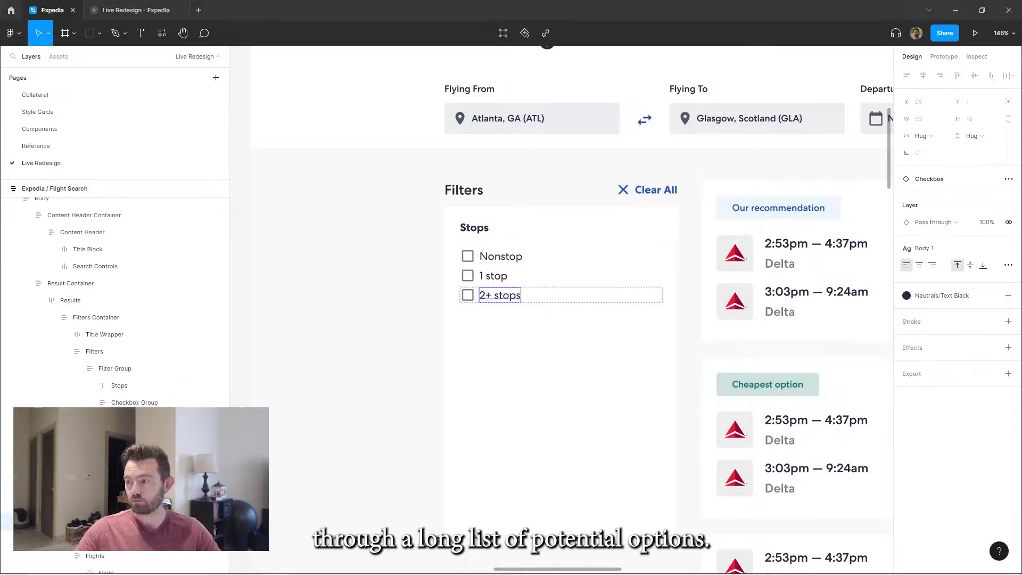
List Nonstop (3), 1 stop (18) and 2+ stops (999+) as checkboxes under a Stops heading and set the filter group's spacing to 15
key(Escape)
key(Escape)
key(Escape)
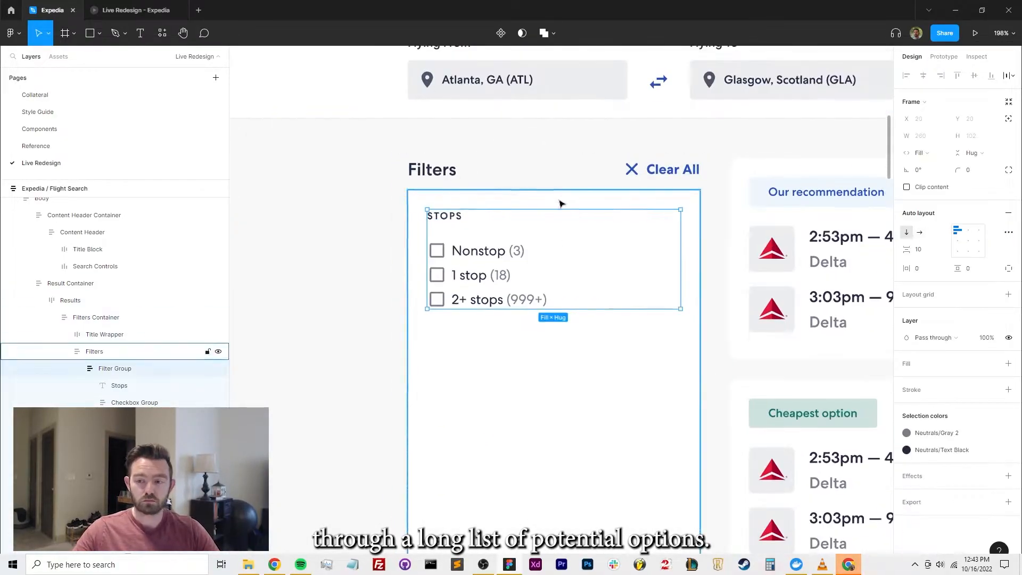
click(1009, 222)
scroll(541, 249, up, 2)
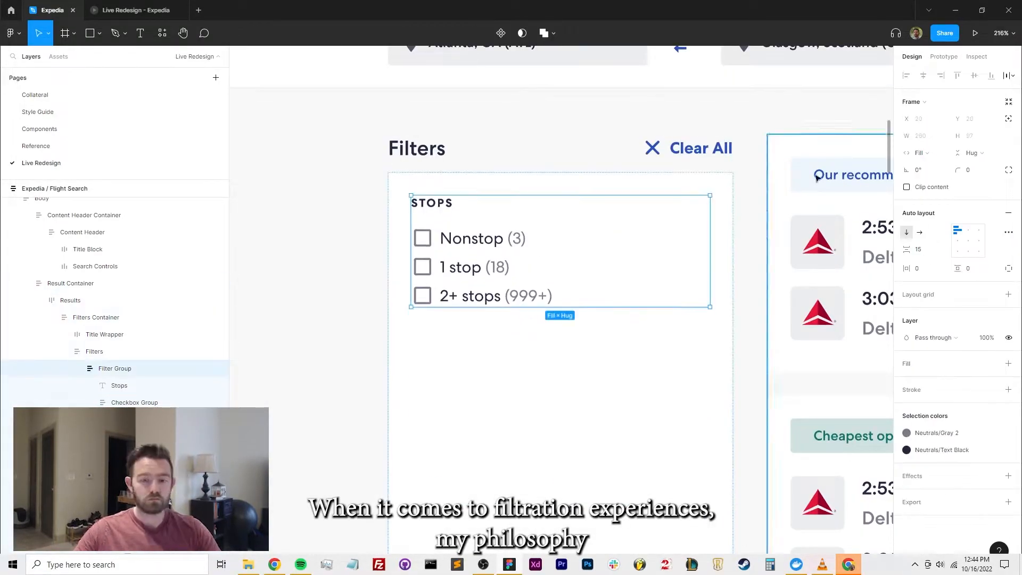
Duplicate the Stops group as Airlines with Delta (3), British Airways (18), American Airlines (999+) and a Show more link, then copy it as Times
key(ctrl+d)
scroll(541, 249, down, 4)
double_click(449, 271)
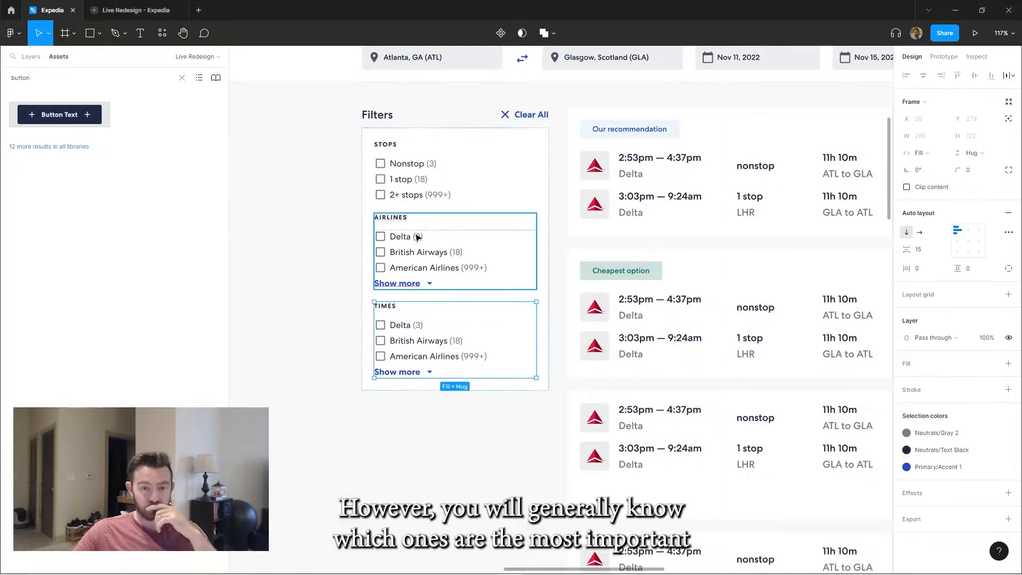
Add a Price label beneath the filter groups, wrap it in auto layout, and name the frame Filter Group Conainer
key(Escape)
click(925, 222)
key(shift+a)
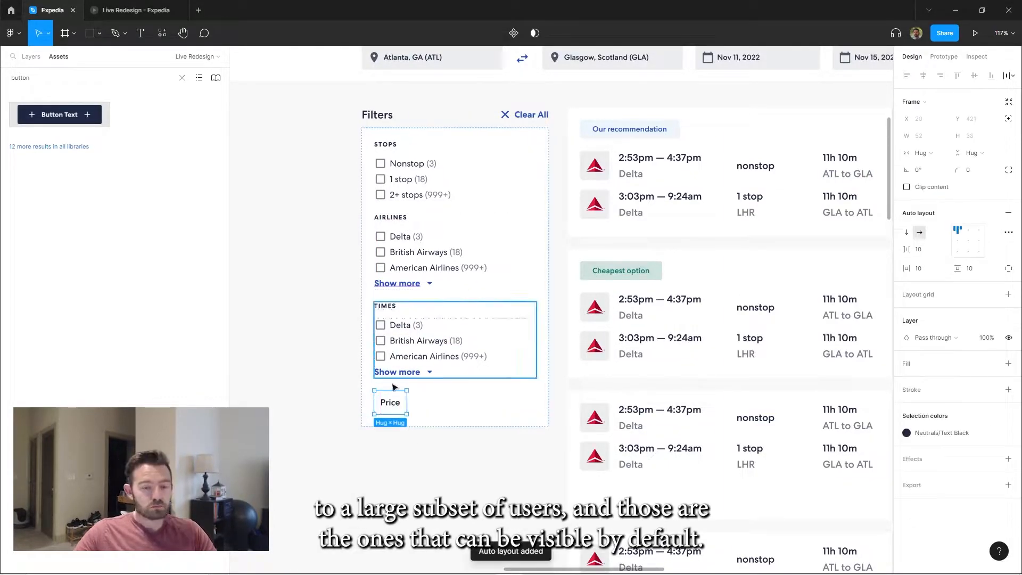
click(31, 57)
double_click(112, 388)
text(Filter Group)
Add a drop-down arrow to the Price row and spread the label and arrow to opposite ends of the full-width row
click(58, 57)
drag(46, 111, 409, 399)
key(shift+Return)
click(958, 241)
click(925, 250)
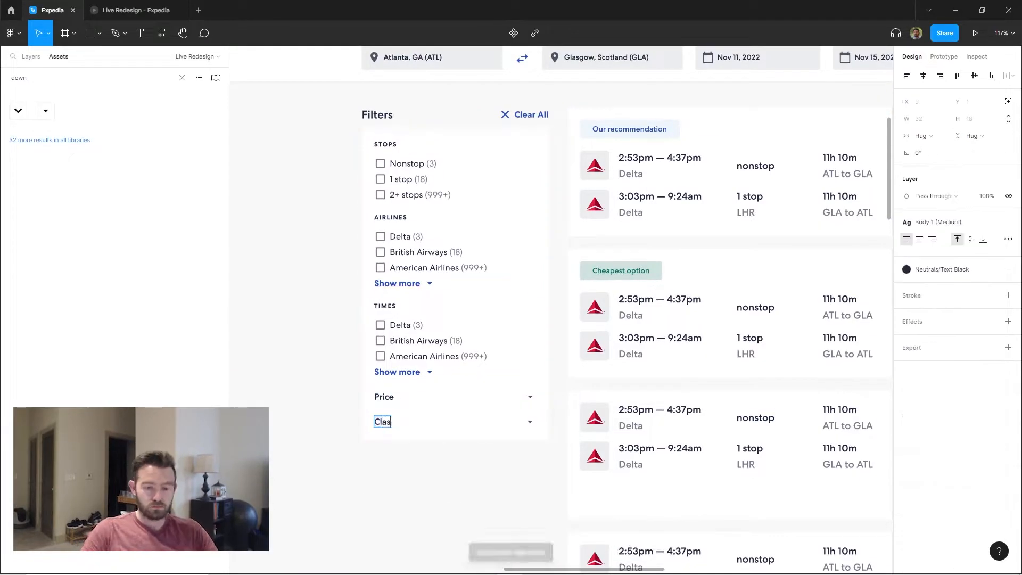
Duplicate the Price row to make the collapsed filter rows Class and Other
key(ctrl+d)
key(Return)
text(Other)
key(Escape)
key(Escape)
scroll(387, 288, down, 2)
Retitle the Times group Departure Time and replace its airline checkboxes with a full-width button
double_click(429, 364)
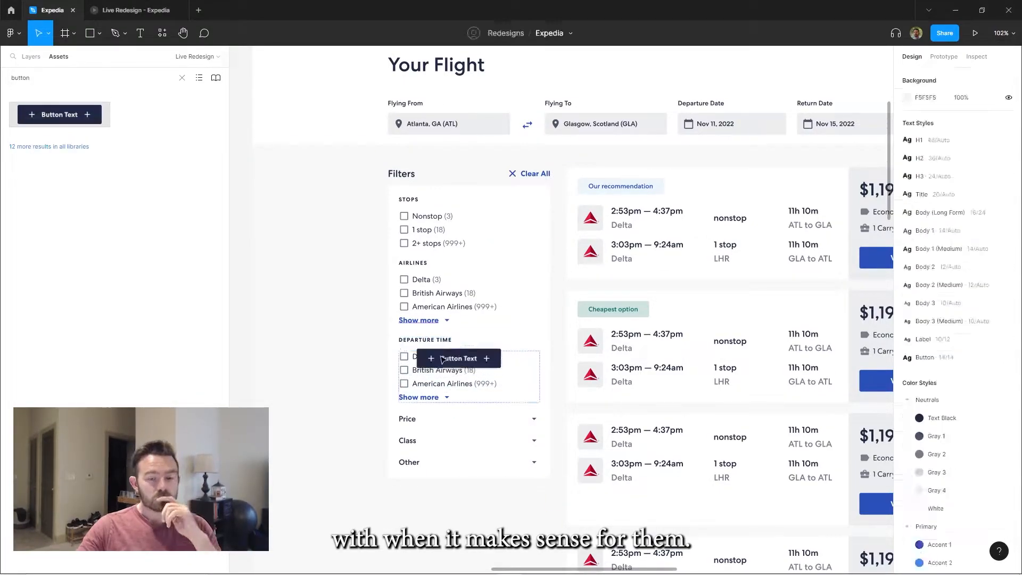
click(921, 152)
scroll(459, 387, up, 2)
click(424, 393)
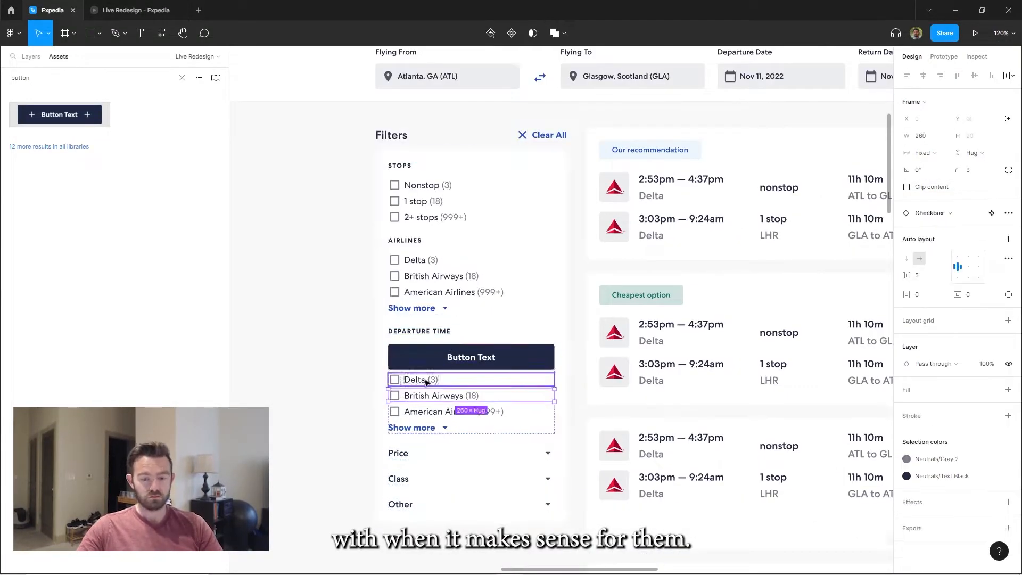
key(Delete)
Move the button above the checkbox group, fill it with Neutrals/Gray 4, and make three copies labelled Morning, Afternoon and Evening
double_click(426, 358)
click(31, 56)
drag(138, 403, 130, 377)
click(969, 280)
text(Morning)
key(Return)
key(ctrl+d)
key(ctrl+d)
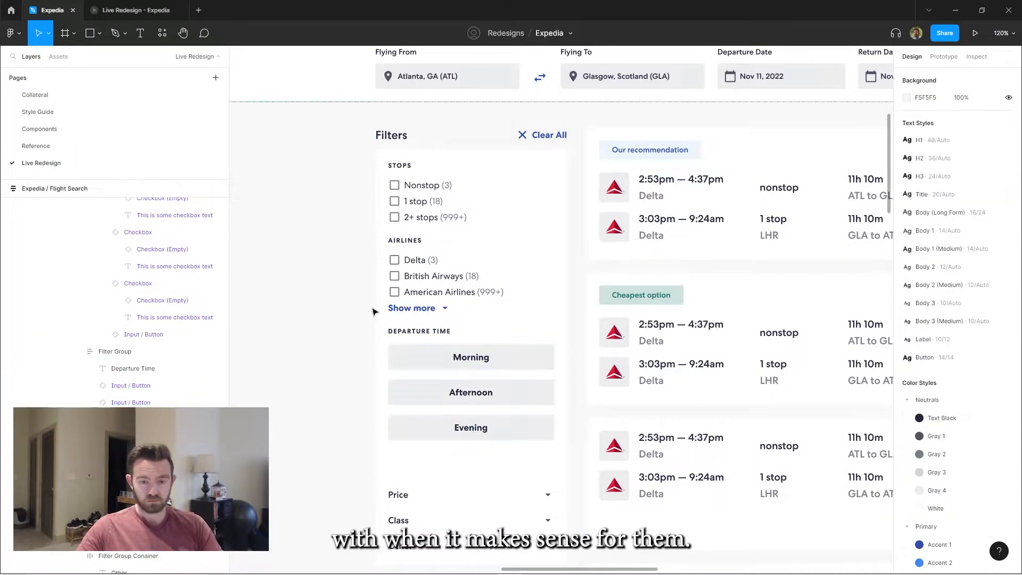
Preview the updated filters column in the prototype and return to the design file
click(349, 250)
click(136, 10)
scroll(526, 298, down, 1)
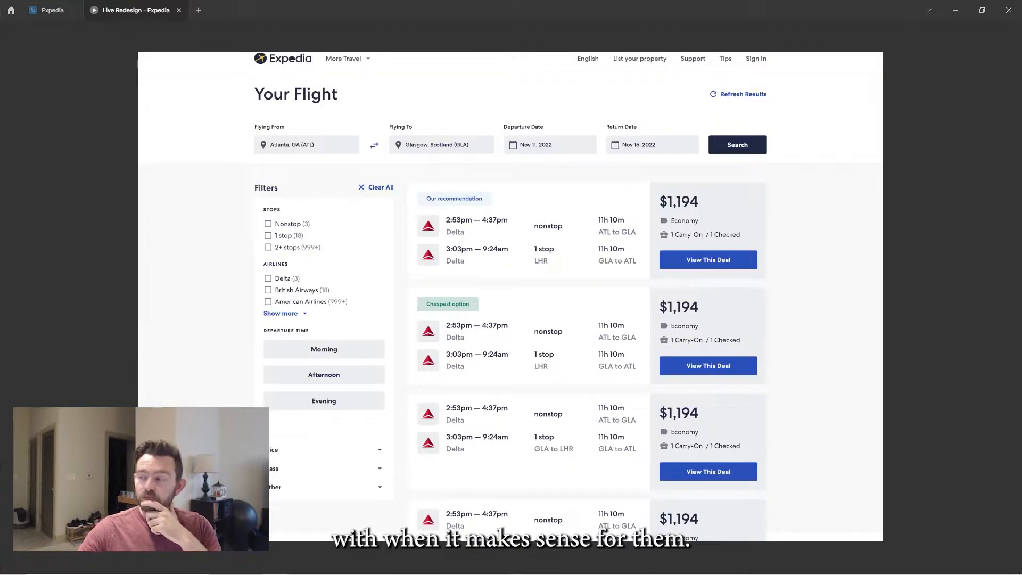
click(52, 10)
Move the Filters title and Clear All row inside the white filters card, above the Stops group
click(382, 149)
key(ctrl+x)
click(393, 153)
key(ctrl+v)
key(Up)
click(283, 146)
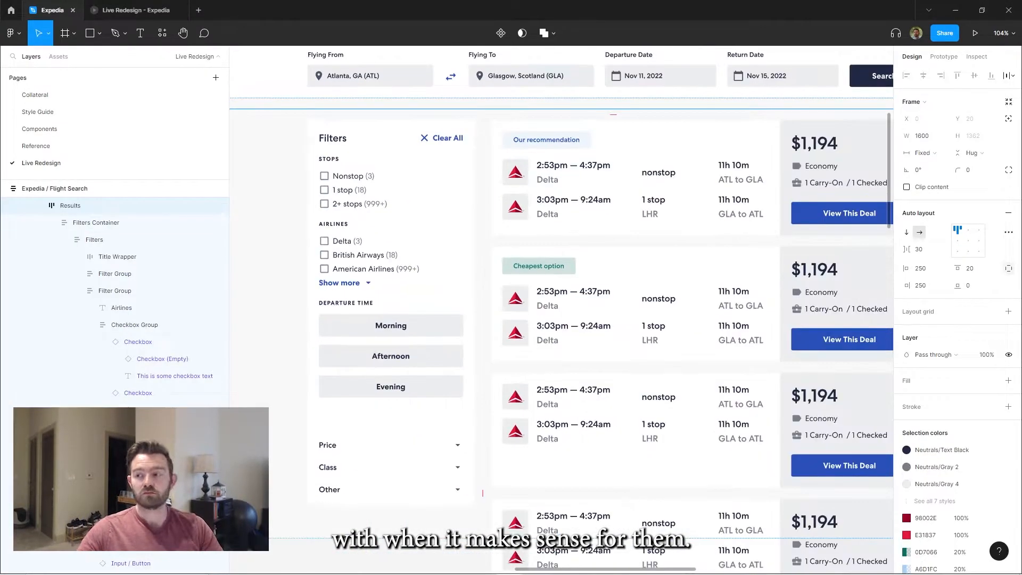
click(336, 143)
Wrap the Morning, Afternoon and Evening buttons in an auto-layout frame named Time Options
ctrl+click(404, 331)
shift+click(415, 364)
shift+click(413, 388)
key(shift+a)
double_click(138, 352)
text(Time Options)
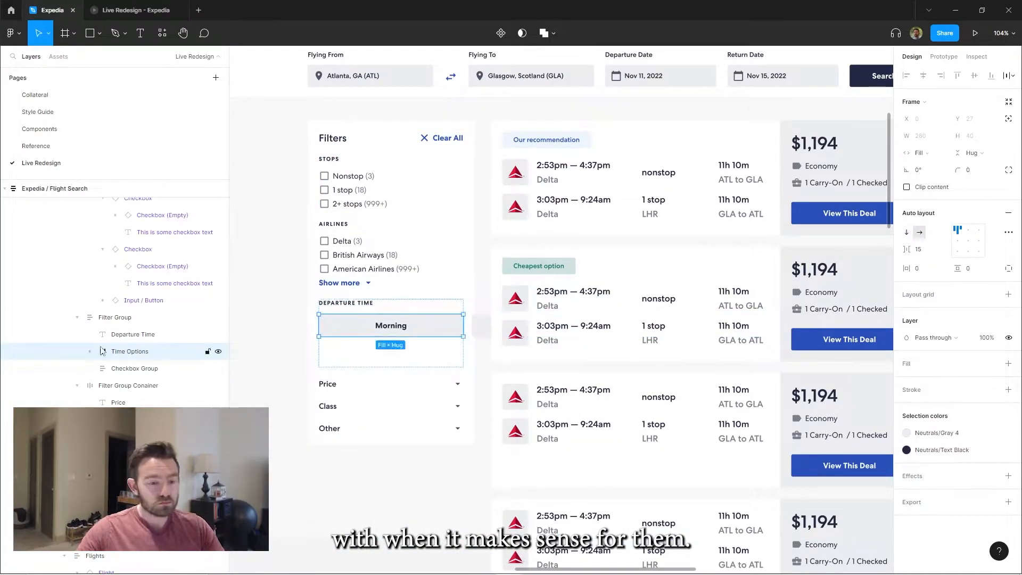
Arrange the time options as Morning and Afternoon above a duplicated row with Evening, hiding that row's spare button at 0% opacity
scroll(481, 245, up, 4)
key(Delete)
scroll(431, 271, down, 3)
key(ctrl+d)
double_click(411, 303)
text(Evening)
ctrl+click(495, 303)
key(0)
key(0)
key(Escape)
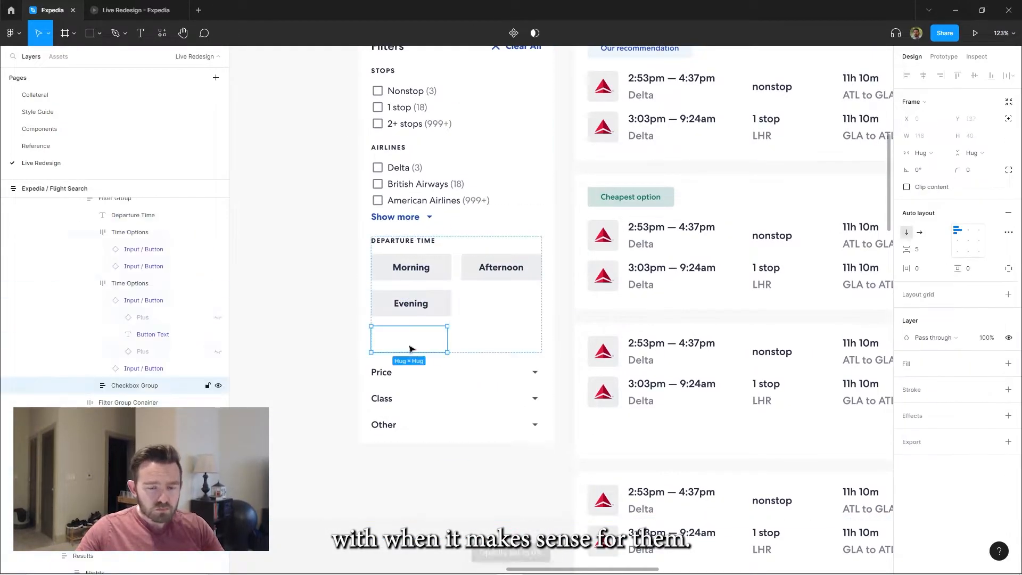
Duplicate the Departure Time group and title the two groups "Departure Time (ATL)" and "Departure Time (GLA)"
key(ctrl+d)
double_click(425, 241)
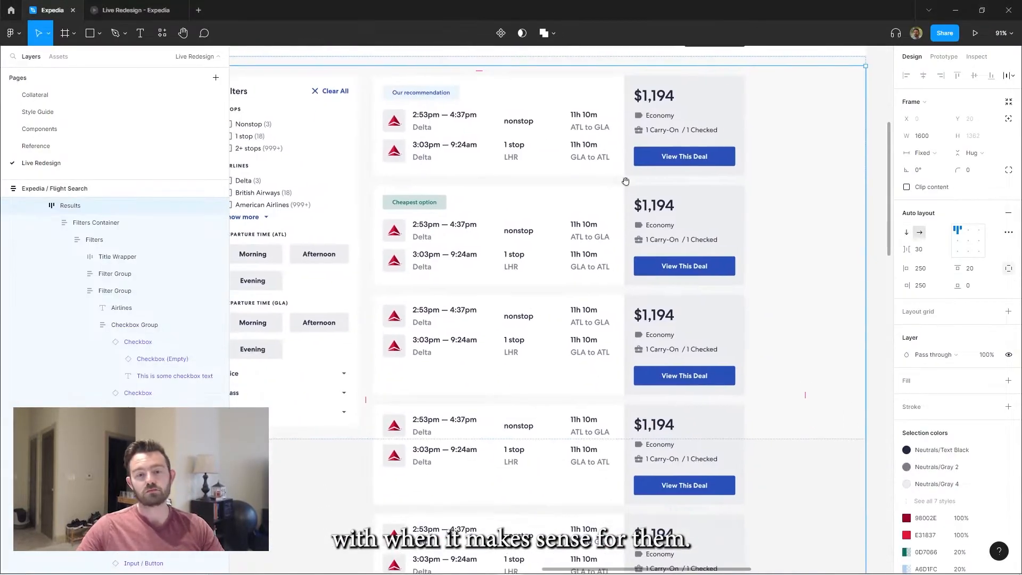
Color the airport codes in both departure titles Primary/Accent 1 and rewrite the first title as "Departure Time — ATL"
click(593, 306)
scroll(593, 305, up, 5)
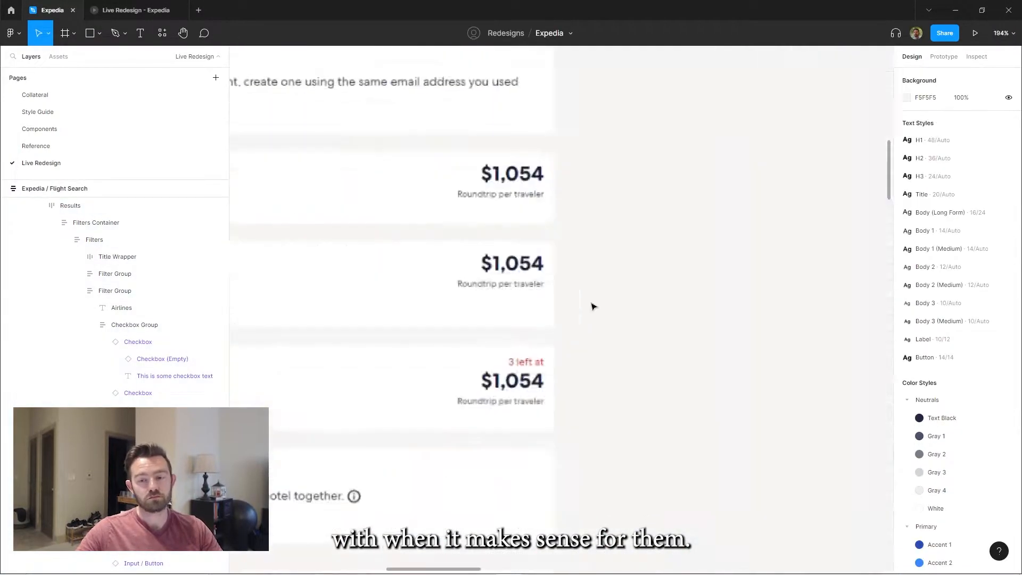
scroll(594, 306, down, 5)
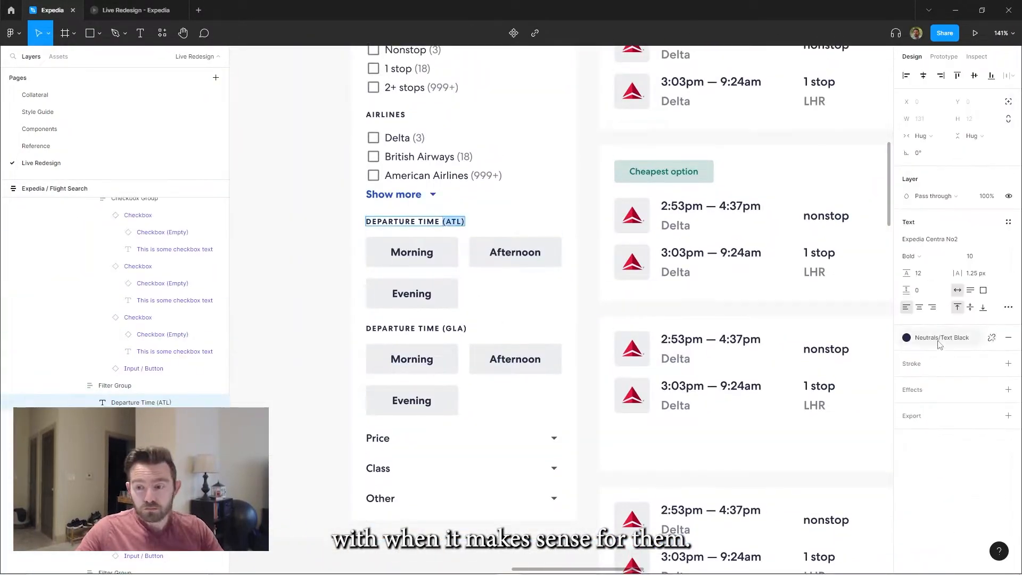
drag(443, 328, 467, 328)
click(912, 489)
click(335, 233)
scroll(335, 232, down, 2)
scroll(436, 226, up, 1)
scroll(436, 226, down, 1)
key(t)
click(410, 253)
scroll(436, 259, up, 3)
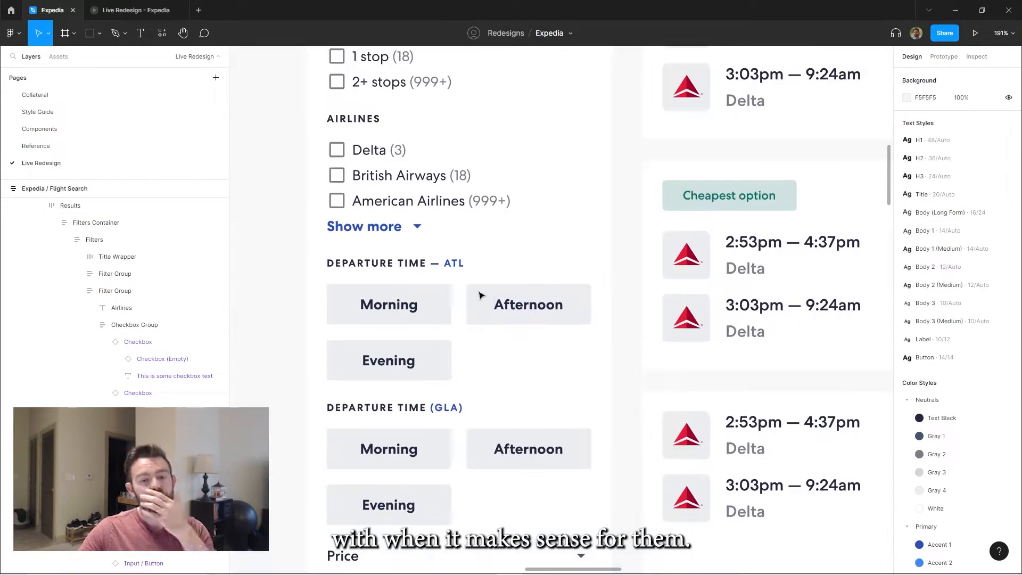
Try a slash instead of the dash as the separator before the airport code in the departure title
click(405, 345)
click(439, 268)
key(BackSpace)
text(/)
key(Escape)
key(Escape)
scroll(491, 250, down, 2)
key(ctrl+z)
key(ctrl+z)
scroll(541, 393, down, 5)
key(Escape)
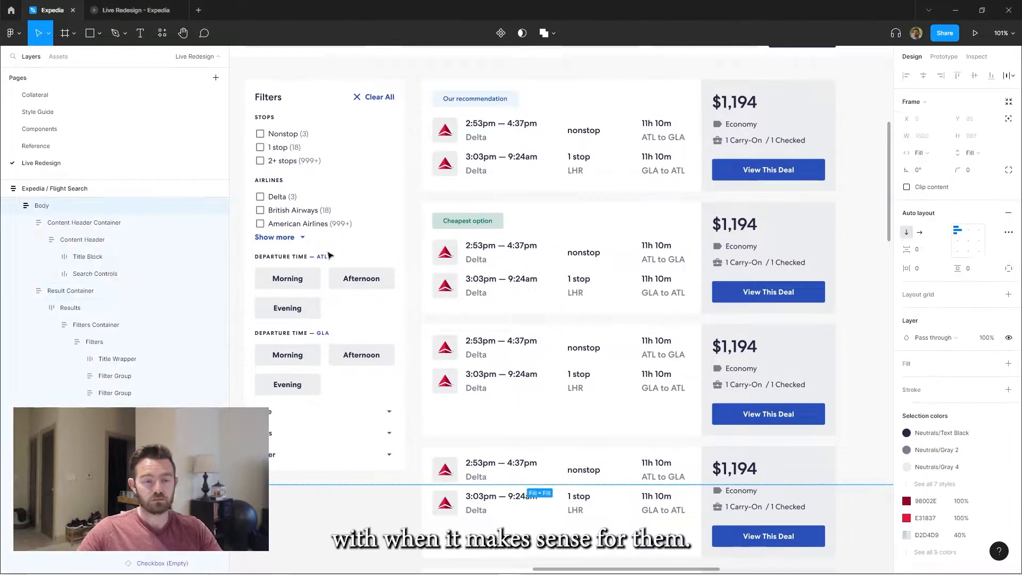
Paste a collapsed filter row above the departure time groups, label it Times, and point its arrow upward
drag(315, 248, 396, 227)
double_click(408, 229)
double_click(372, 235)
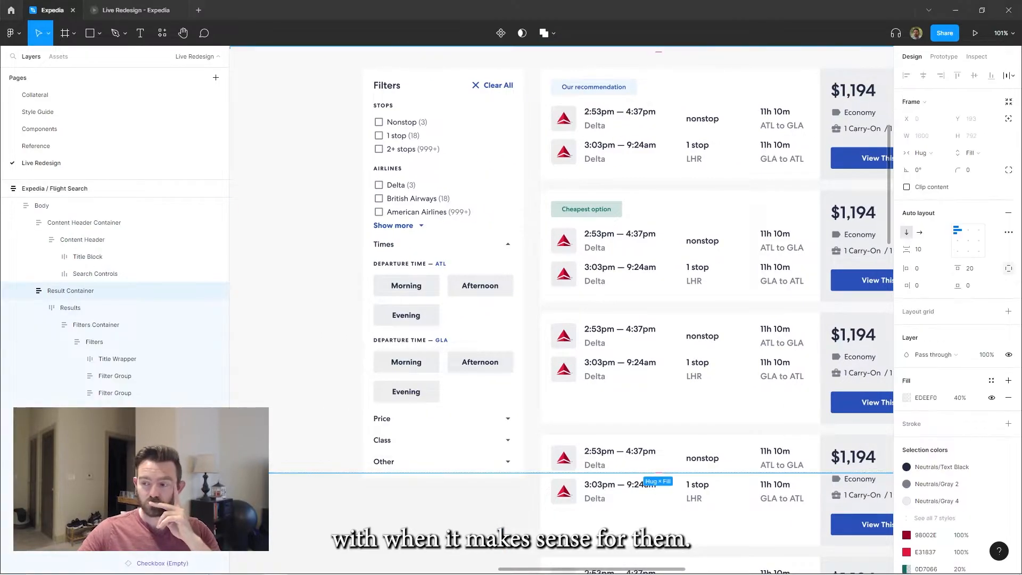
double_click(411, 288)
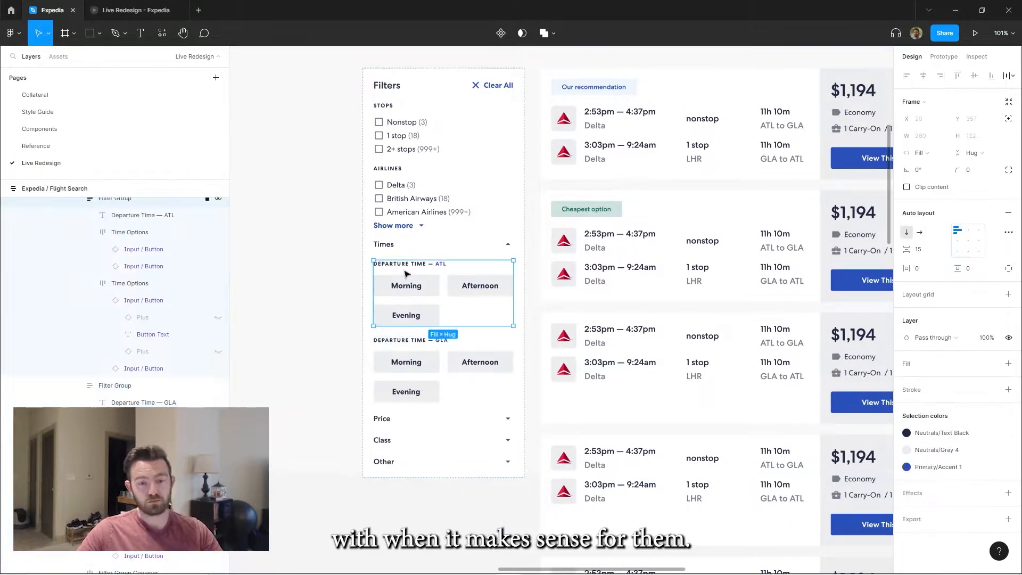
Regroup the filter sections into auto-layout frames named Filter Parent Group, with Times heading the two departure time groups
double_click(386, 245)
key(ctrl+x)
double_click(388, 89)
key(ctrl+v)
key(Up)
key(Up)
key(Up)
key(Up)
key(Up)
key(shift+a)
double_click(115, 207)
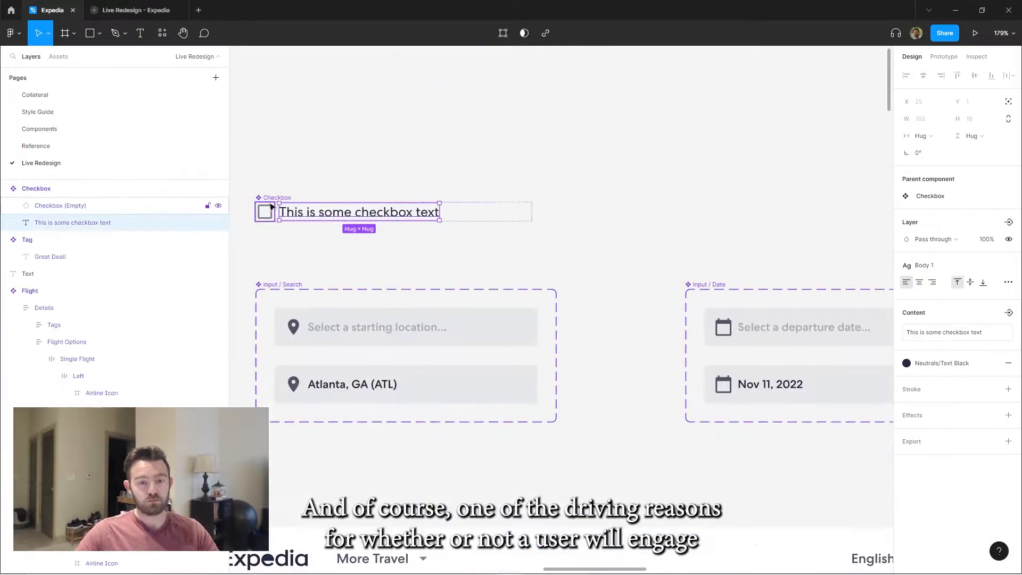
Add an Extra Info price text at the Checkbox component's far end and price the stops options $2,345+, $1,087+ and $933+
key(ctrl+d)
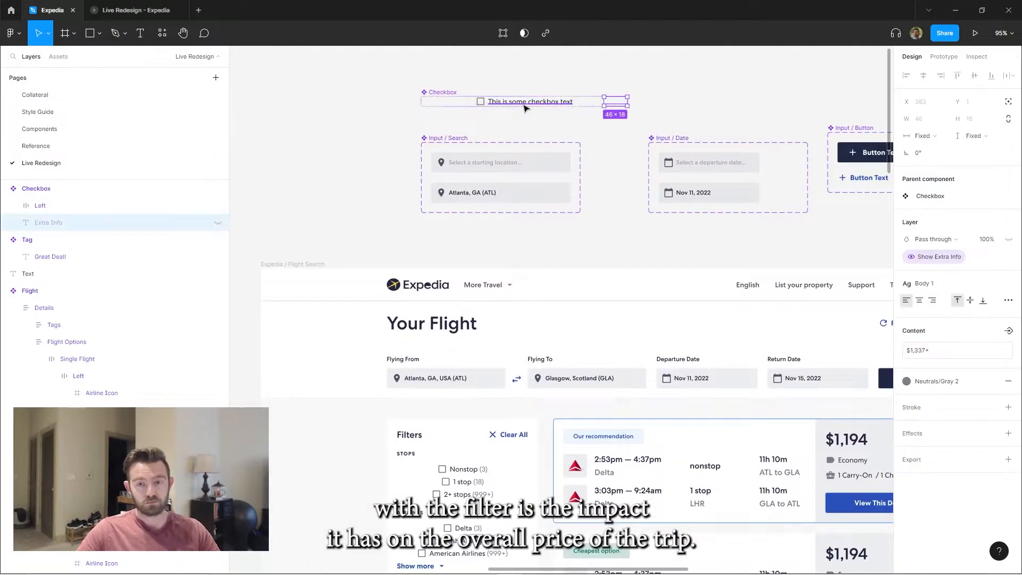
click(575, 106)
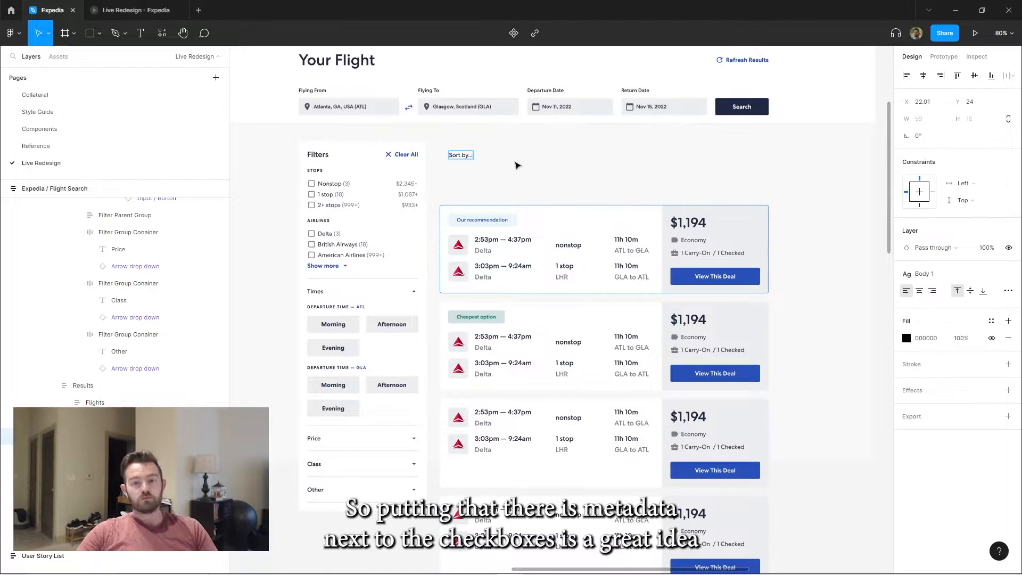
Add a white full-width "Sort by..." frame above the flight cards and style its label like the filter headings
click(990, 397)
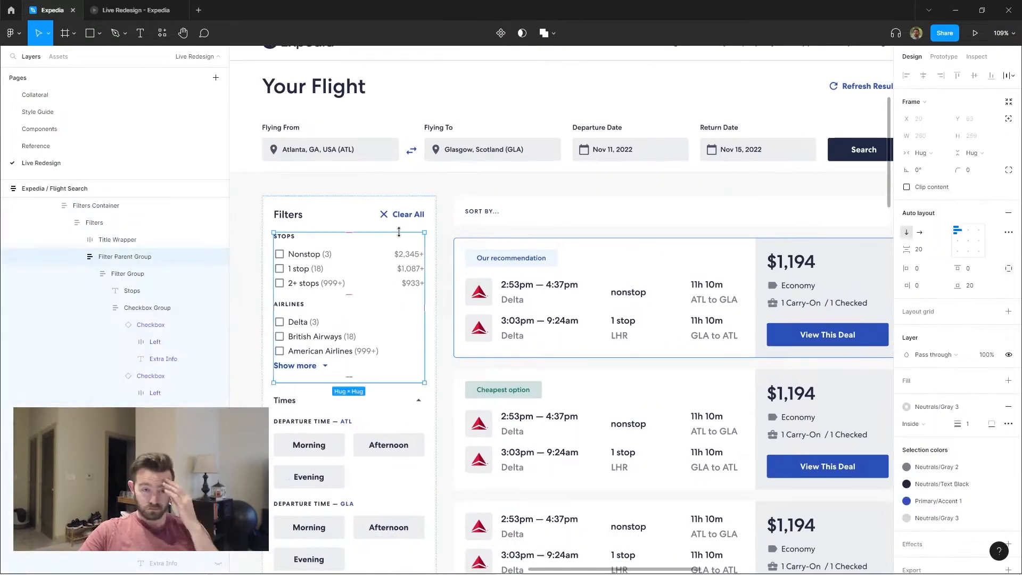
click(301, 215)
double_click(506, 217)
Paste a Morning button under the "Sort by..." label and wrap it in an auto-layout frame
scroll(532, 221, down, 3)
double_click(486, 212)
key(ctrl+v)
scroll(540, 199, up, 4)
key(shift+a)
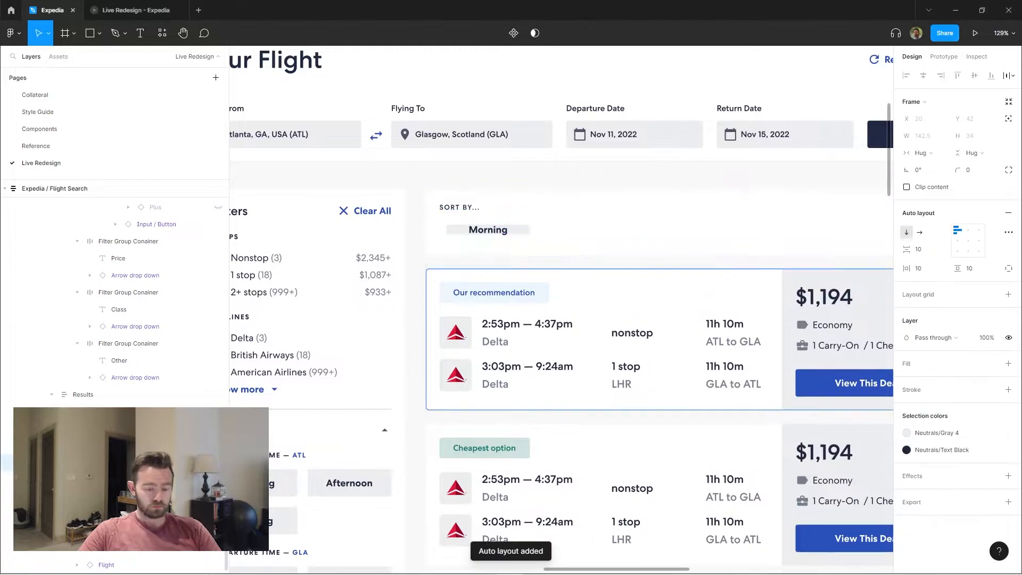
click(982, 153)
scroll(675, 233, down, 2)
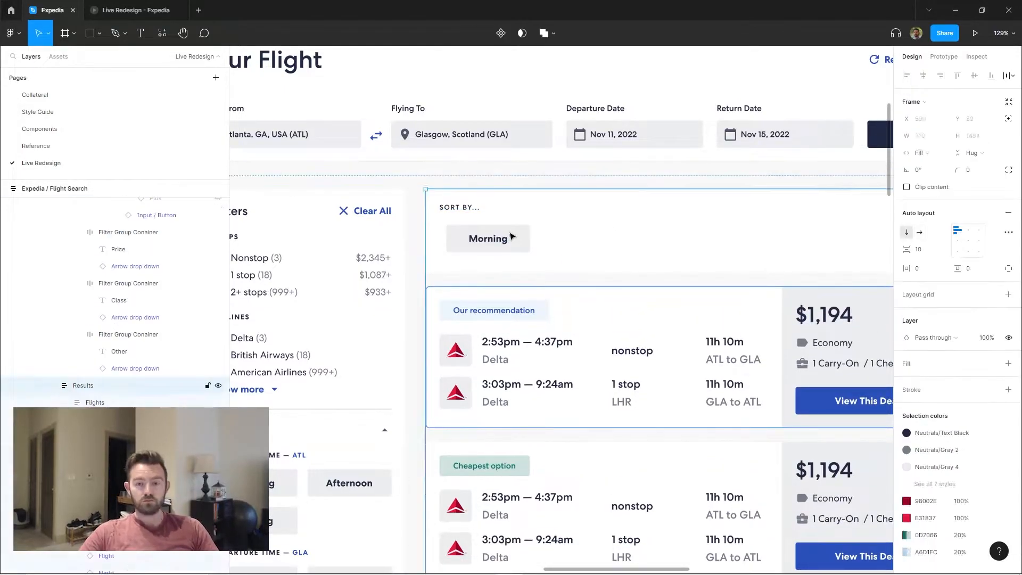
Create a frame named Button with Context, about 237 × 87, containing a "Best" title and a lorem ipsum description
click(715, 229)
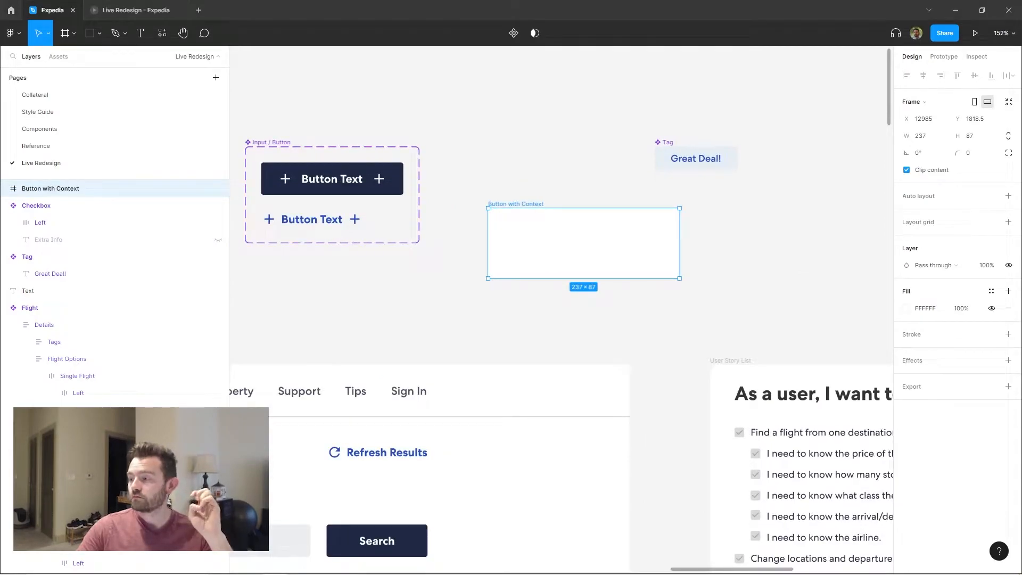
key(t)
scroll(545, 201, down, 1)
click(521, 196)
scroll(564, 224, right, 1)
key(t)
click(475, 211)
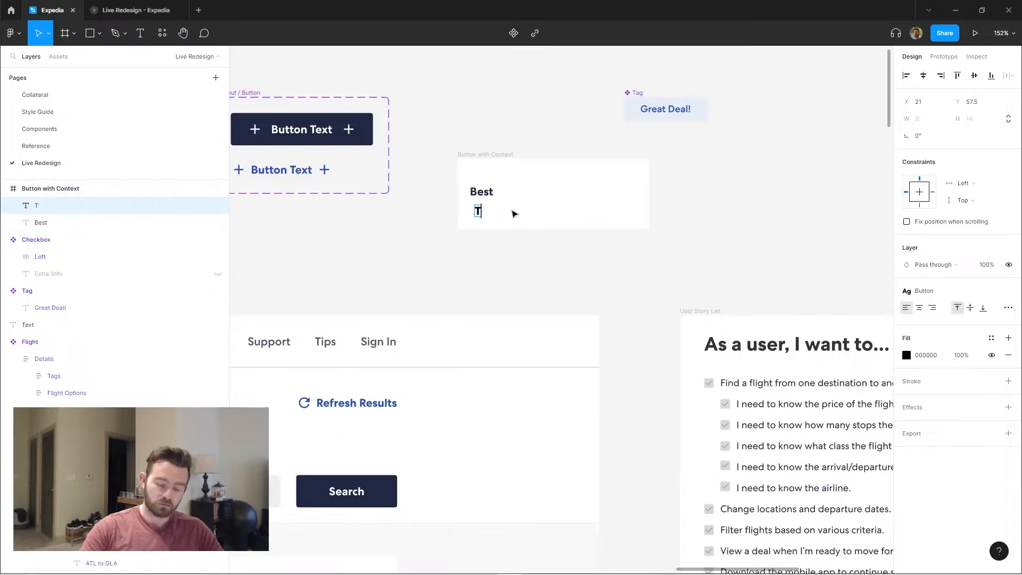
key(Return)
key(ctrl+v)
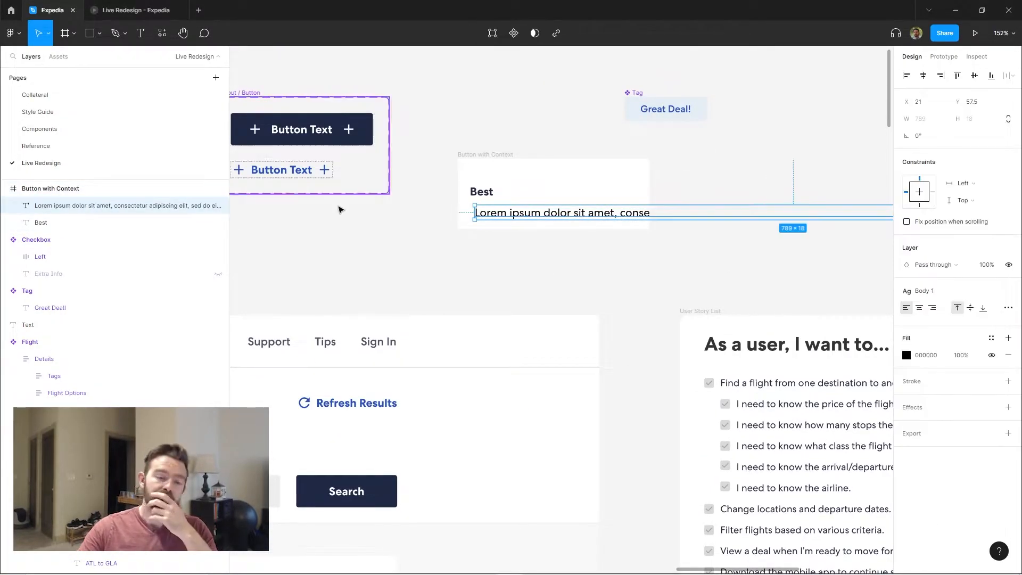
Apply auto layout to the Button with Context frame, set its width to 250, and set the horizontal padding to 20
key(Escape)
key(shift+a)
click(921, 135)
text(250)
click(957, 230)
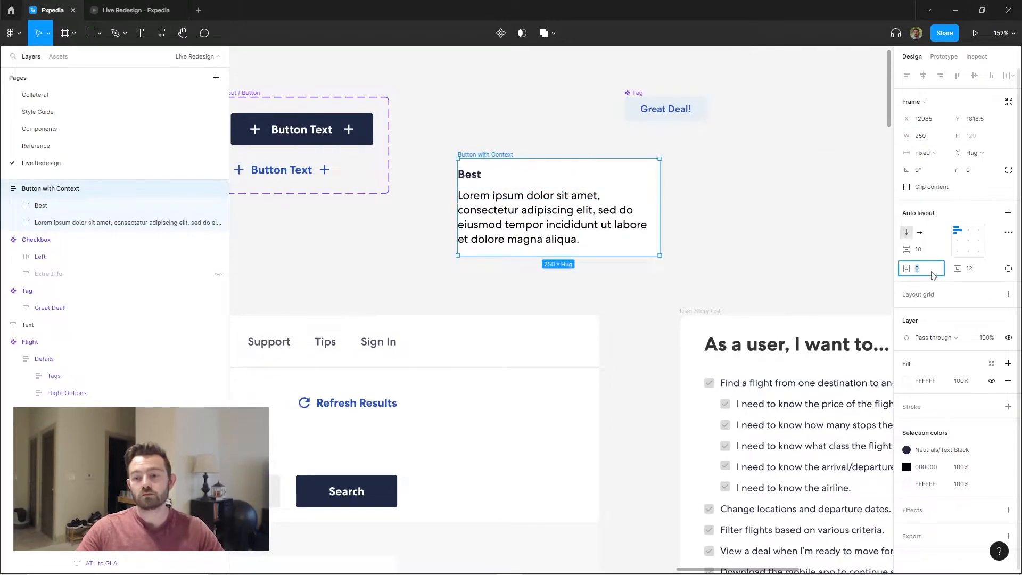
click(918, 268)
text(20)
Give the "Best" title a larger text style and color the lorem ipsum description Neutrals/Gray 1
double_click(426, 207)
click(524, 269)
click(992, 270)
click(932, 353)
click(524, 208)
click(981, 269)
double_click(616, 231)
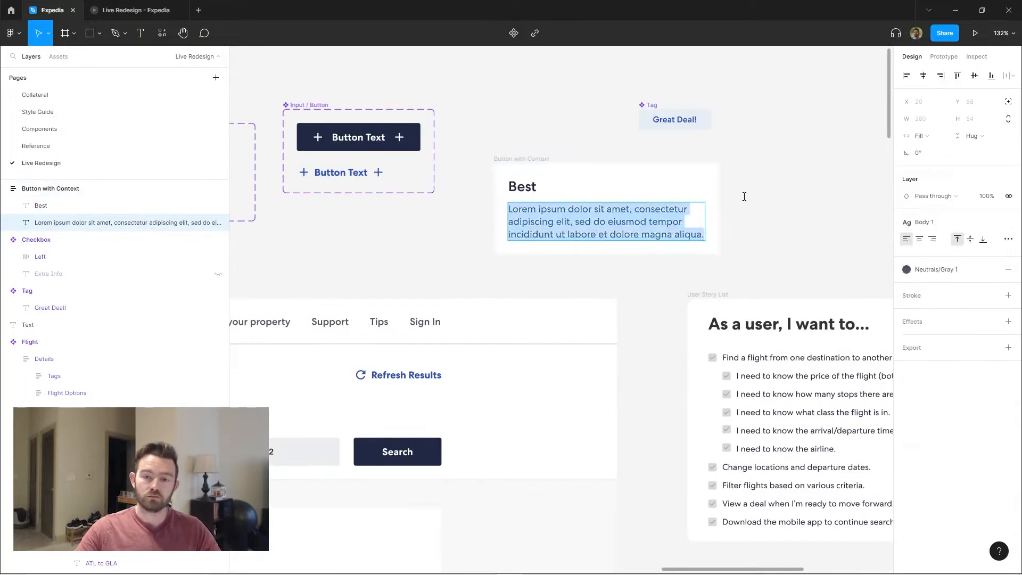
Turn Button with Context into a 320-wide component with Body 3 description text and a 1 px inside Neutrals/Gray 3 stroke
click(523, 187)
click(925, 222)
click(943, 388)
click(823, 184)
drag(823, 184, 724, 225)
click(491, 188)
click(924, 249)
text(5)
key(Return)
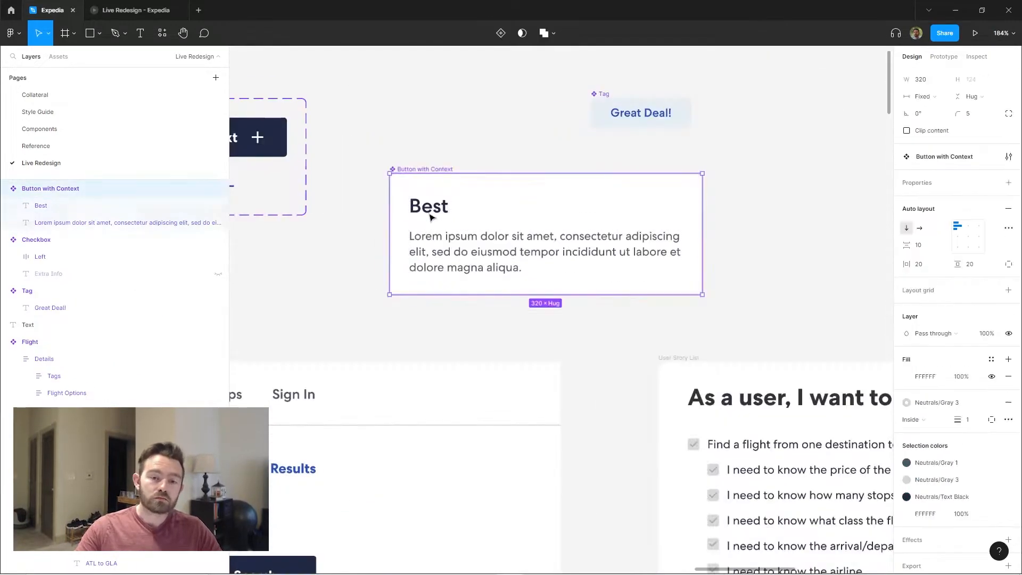
Replace the placeholder description with "A mix of economically-priced options, with a reasonable amount of stops."
click(424, 202)
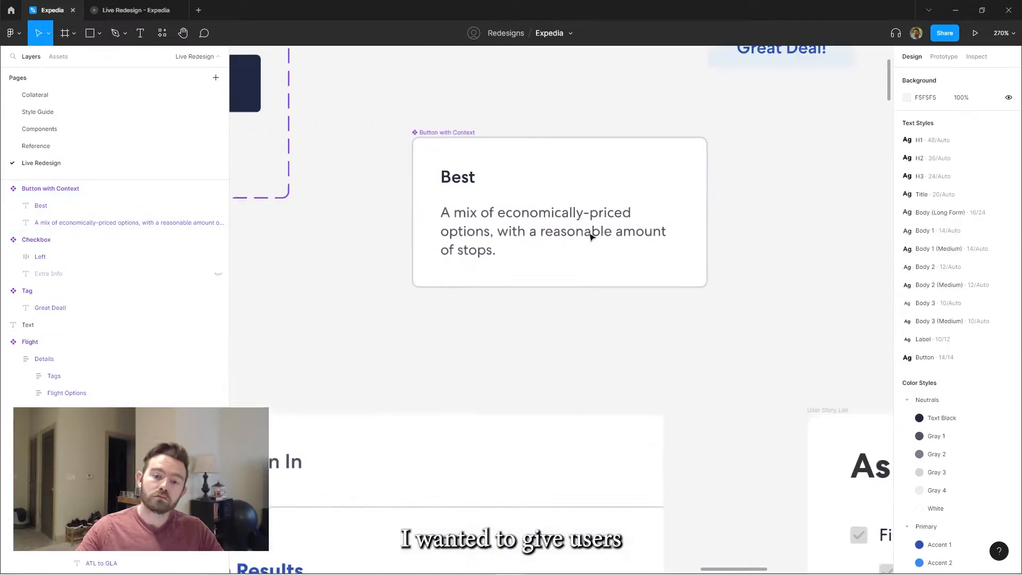
click(621, 187)
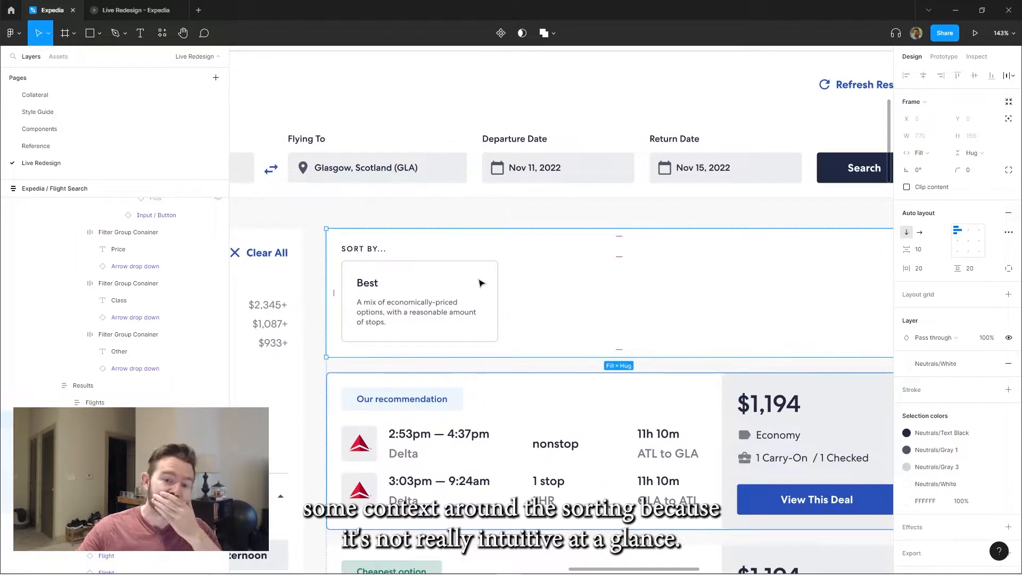
Place the Button with Context in an auto layout row beside the "Sort By..." label above the flight cards
double_click(481, 283)
key(shift+a)
scroll(474, 213, down, 5)
click(595, 226)
click(920, 232)
scroll(550, 233, up, 3)
click(1008, 381)
click(918, 269)
text(0)
drag(578, 222, 553, 222)
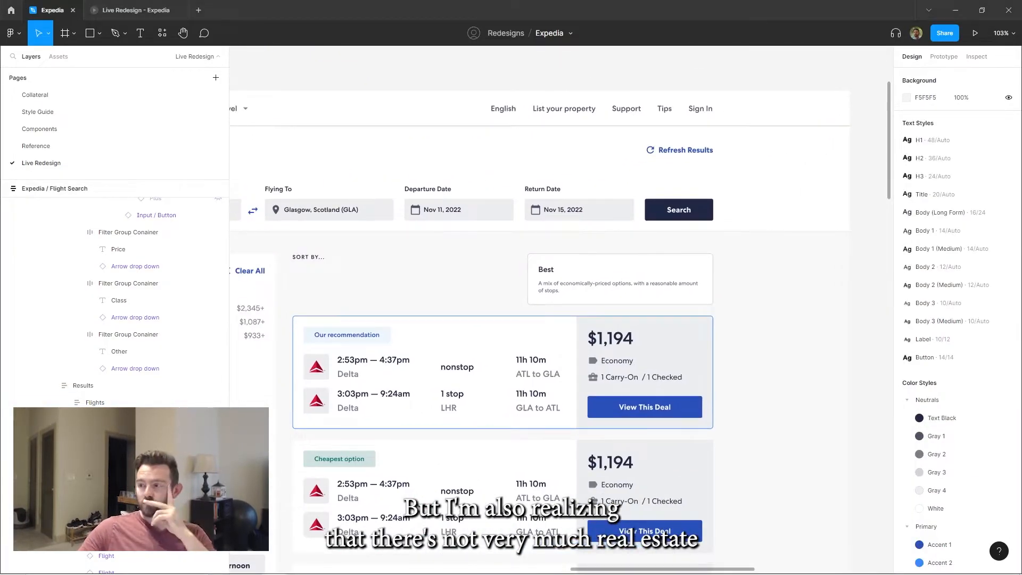
Copy the header's Refresh Results link into the sort row and turn it into "Sort By..." with the Filter icon
click(619, 276)
click(684, 150)
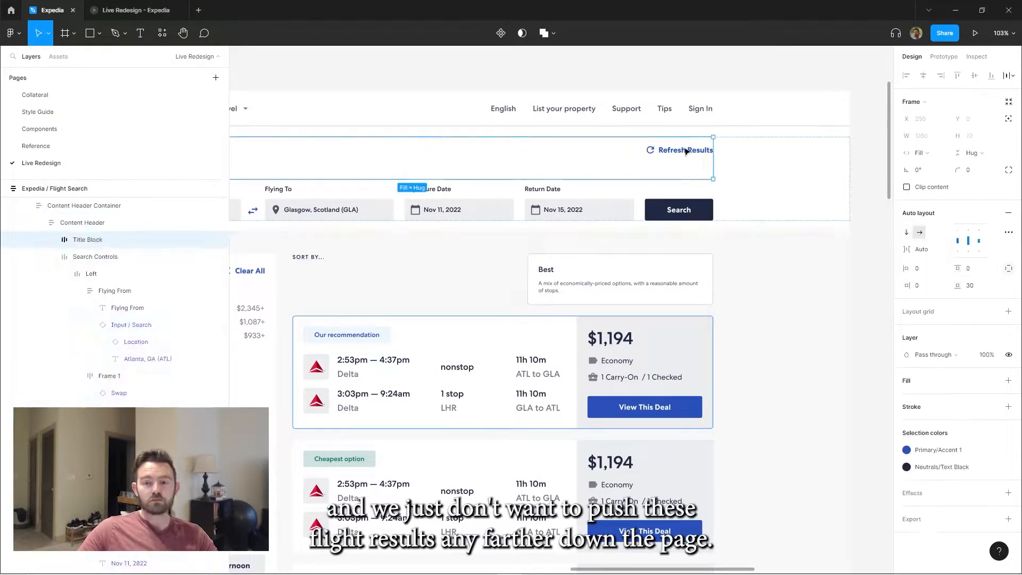
double_click(685, 151)
key(ctrl+c)
click(458, 269)
key(ctrl+v)
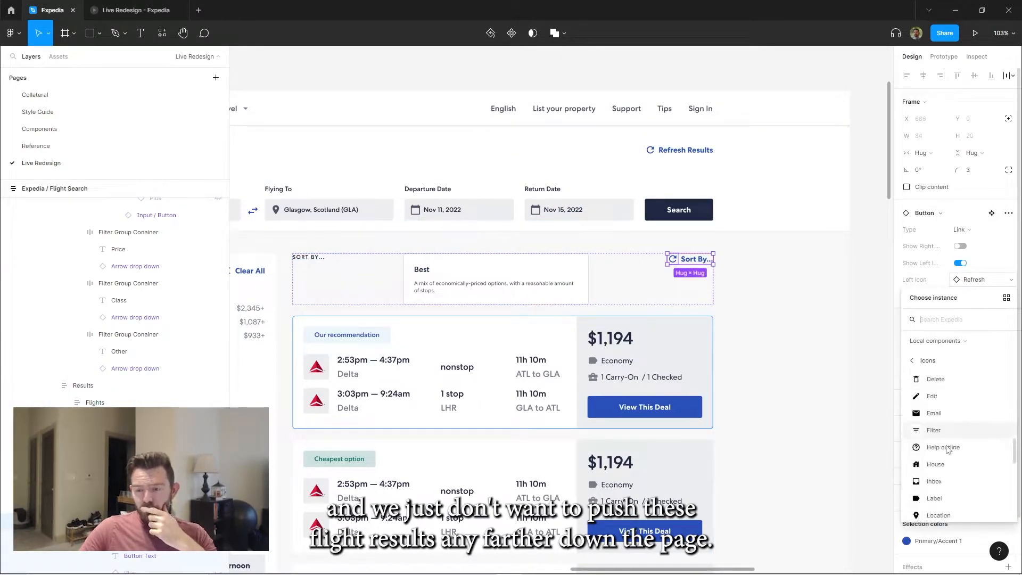
click(934, 473)
Delete the Best card from the sort row and retitle the row's heading "Results" in a larger text style
click(495, 279)
key(Delete)
double_click(314, 258)
text(Results)
click(933, 222)
Move the Filters heading and Clear All row out of the white filters box, placing it above the box
drag(439, 269, 669, 208)
click(539, 235)
ctrl+click(330, 198)
key(ctrl+x)
key(ctrl+v)
key(Up)
scroll(403, 134, down, 2)
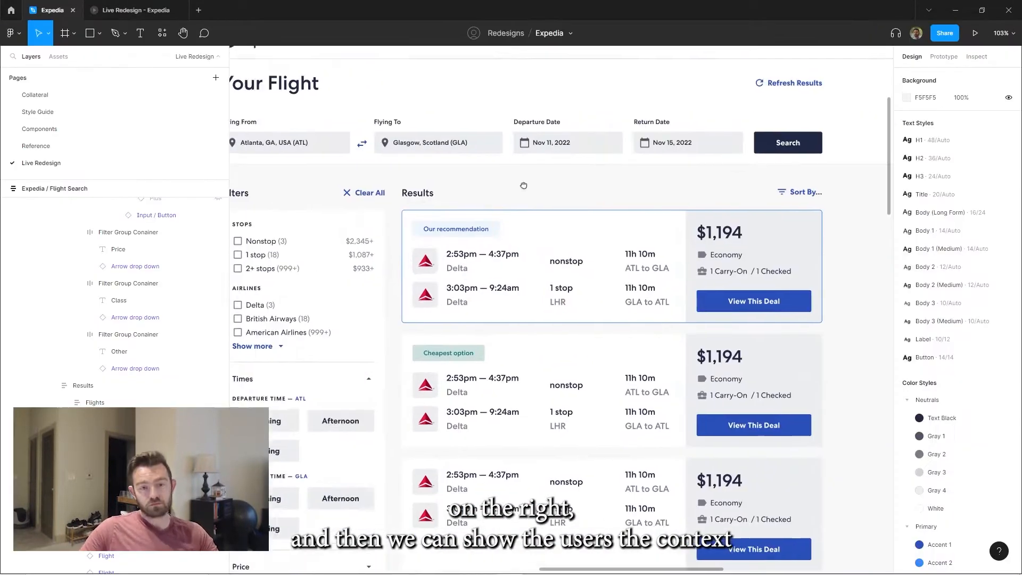
Move the Refresh Results link from the page header into the Results row and relabel the sort link "Sort By Best"
drag(524, 185, 585, 166)
double_click(360, 226)
double_click(383, 251)
scroll(383, 250, down, 2)
double_click(383, 251)
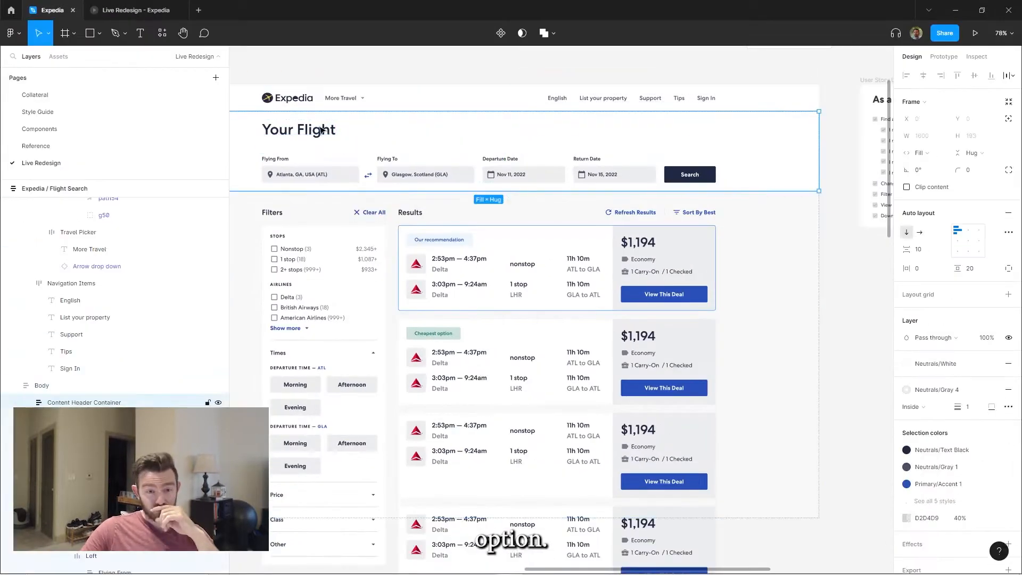
Check the page in the prototype preview, and change the link labels to sentence case, such as "Sort by best"
click(120, 7)
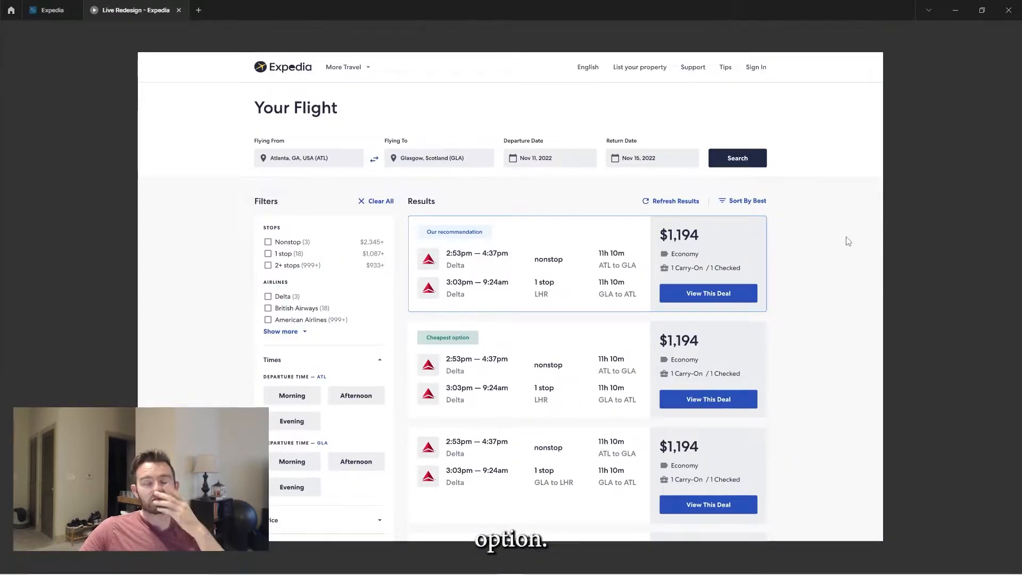
click(53, 10)
double_click(374, 221)
text(a)
double_click(660, 225)
text(b)
Add a white App CTA frame below the filters box at full column width, and round the box's corners to 5
scroll(506, 234, down, 5)
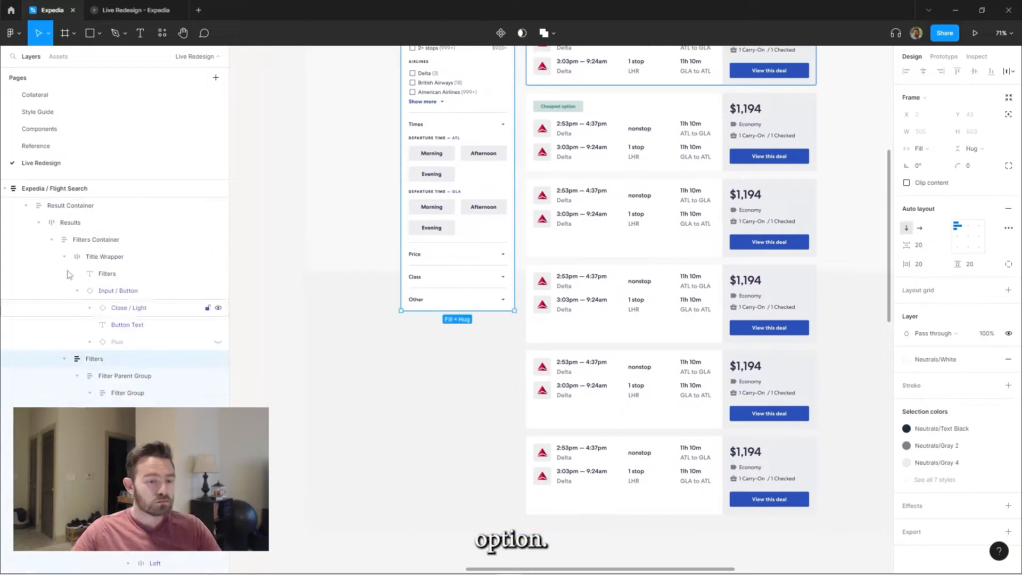
key(alt+l)
click(87, 242)
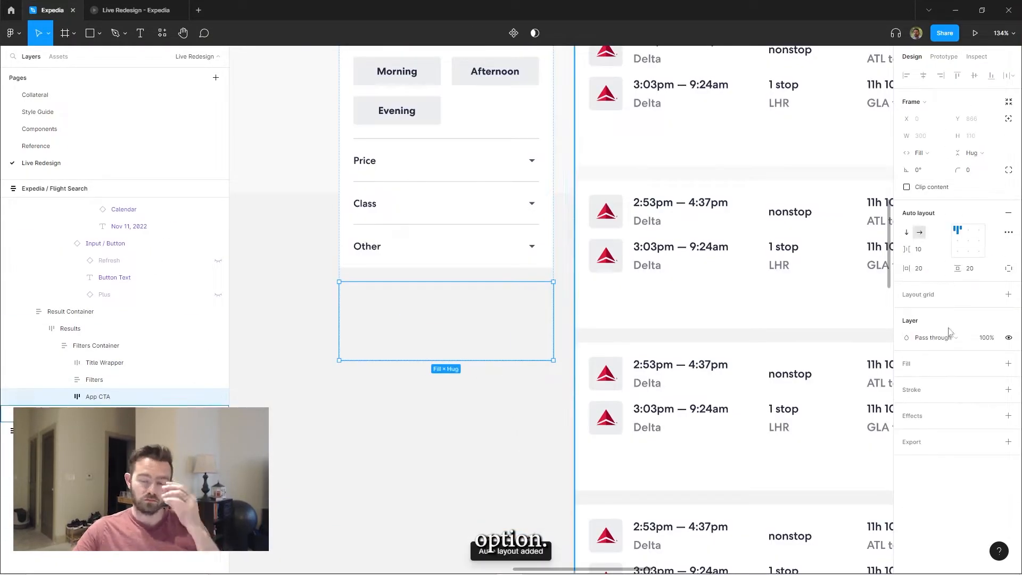
click(1008, 363)
click(524, 257)
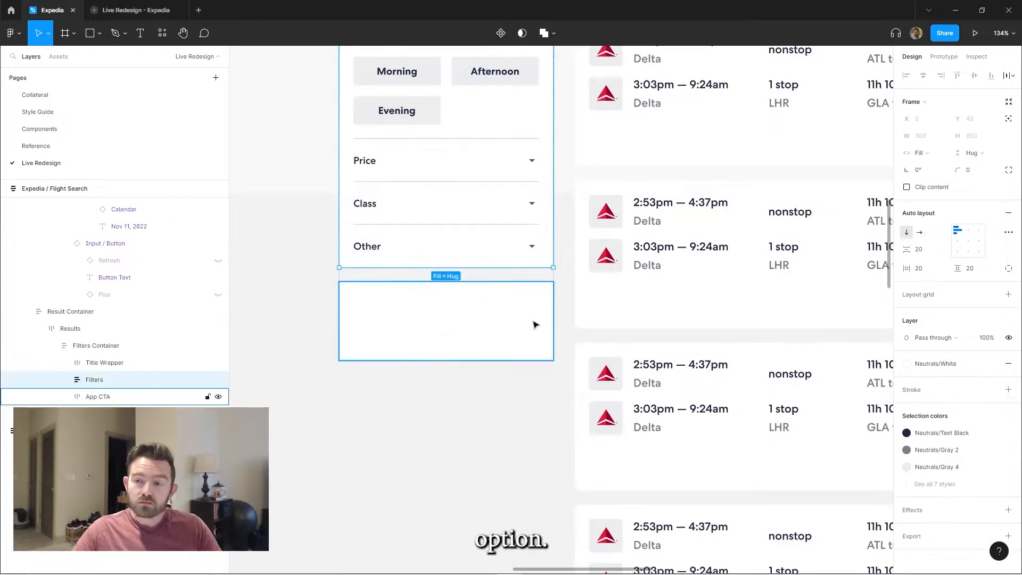
click(982, 171)
text(5)
Add the heading "Want to find flights on the go?" to App CTA in Medium 24, Neutrals/Text Black, filling the width
click(423, 319)
scroll(423, 252, up, 3)
key(Escape)
scroll(507, 289, down, 2)
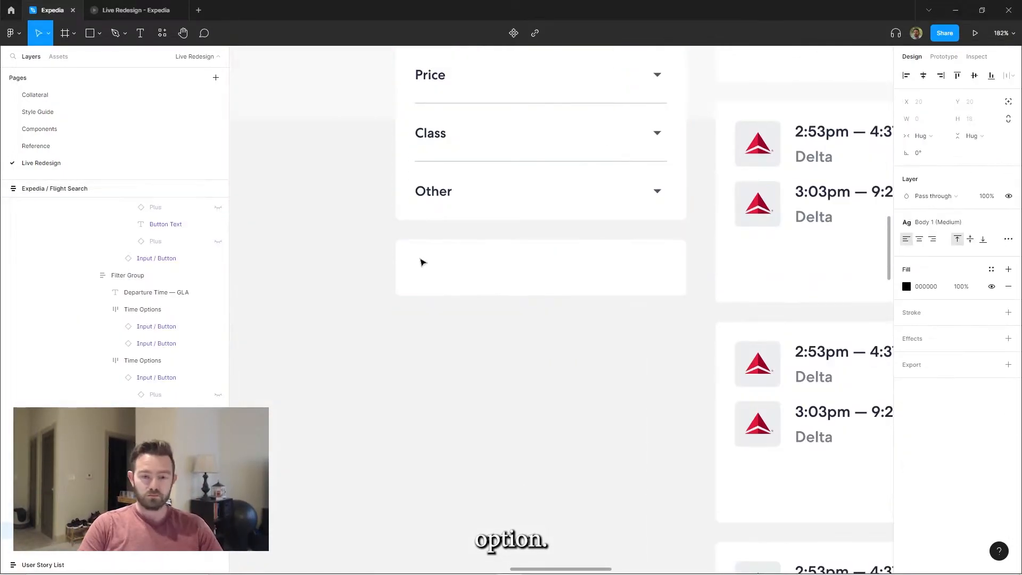
text(find flights on the go?)
key(Escape)
click(938, 222)
click(944, 276)
click(923, 136)
click(935, 153)
click(1009, 222)
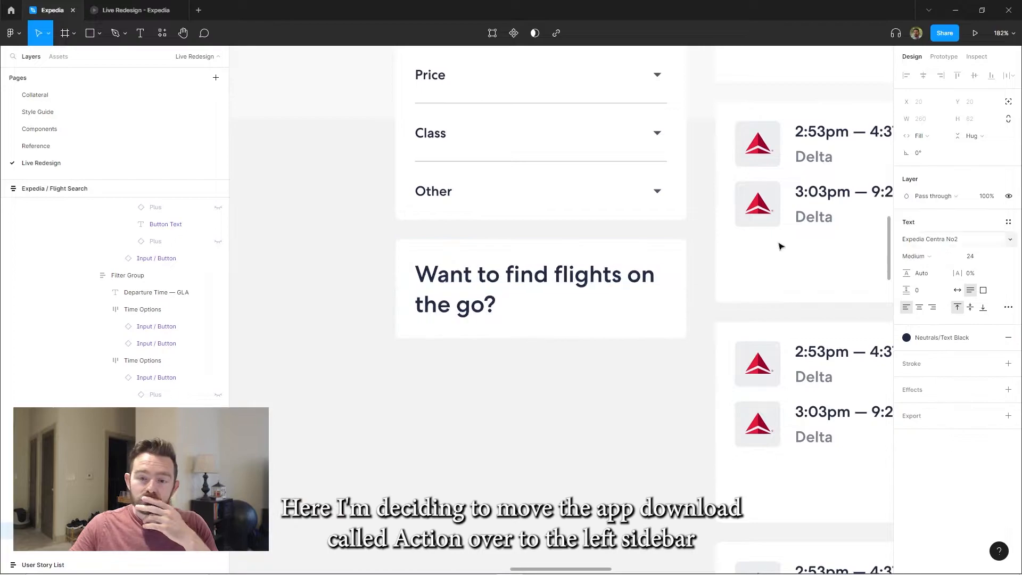
Duplicate the heading as a paragraph with the pasted app-booking savings copy and style it as Body (Long Form)
scroll(471, 246, down, 3)
ctrl+click(471, 246)
key(ctrl+d)
click(909, 240)
double_click(528, 283)
key(ctrl+v)
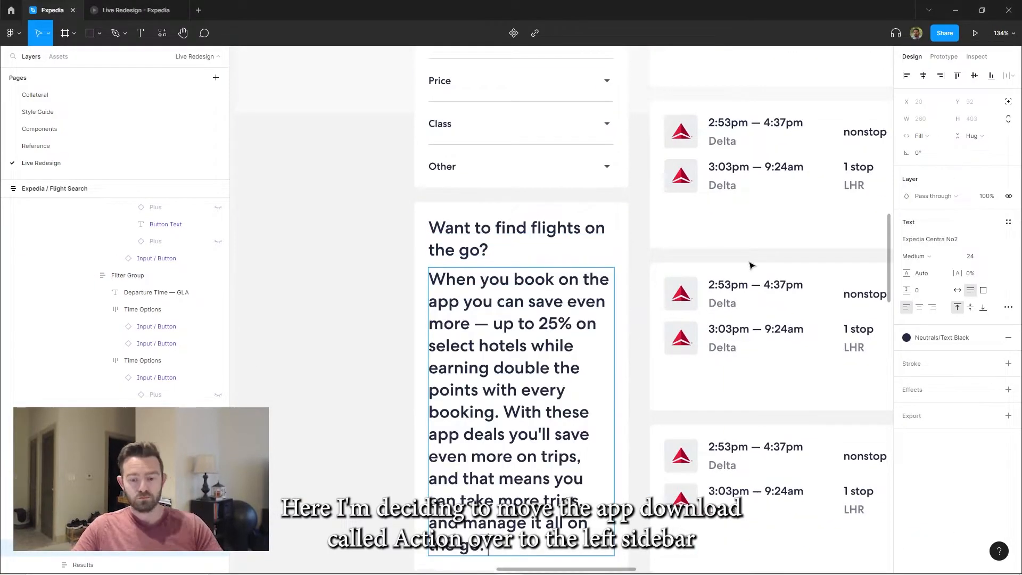
click(1008, 222)
click(948, 356)
Wrap the App CTA heading in an auto layout frame with 20 left padding and 0 on the other sides
scroll(493, 257, down, 5)
scroll(492, 257, up, 5)
drag(513, 229, 436, 240)
key(Escape)
key(shift+a)
click(924, 268)
text(0)
click(1009, 268)
click(930, 271)
Add an inside Primary/Accent 1 stroke to the heading frame, limited to its left side and made thicker
click(1009, 406)
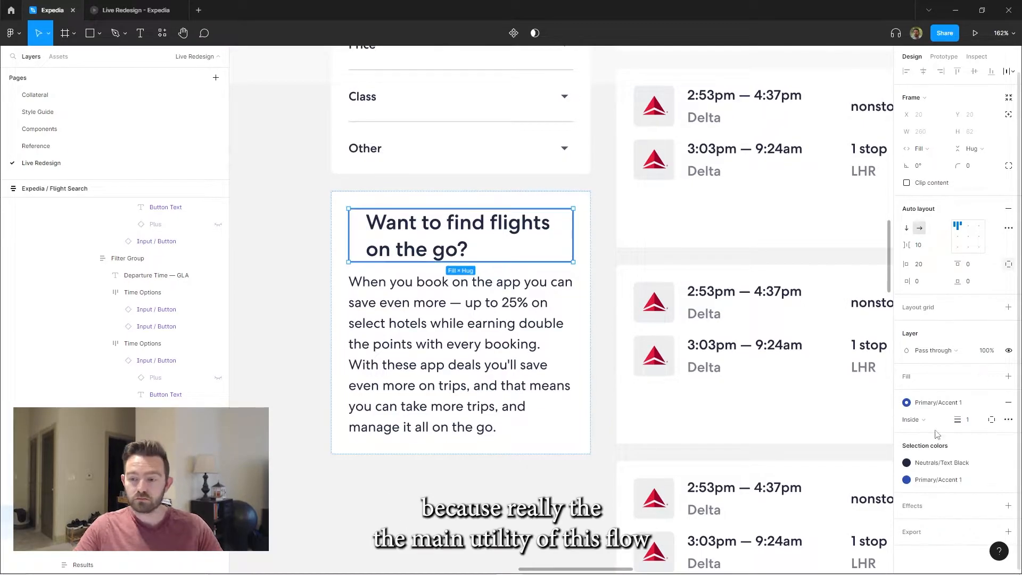
click(992, 419)
click(983, 484)
key(Escape)
scroll(501, 197, down, 1)
ctrl+click(500, 218)
click(907, 403)
Give the App CTA heading a smaller text style and widen the gap between it and the paragraph
ctrl+click(554, 285)
scroll(554, 286, down, 3)
scroll(526, 309, up, 3)
ctrl+click(475, 213)
key(Escape)
scroll(518, 267, down, 4)
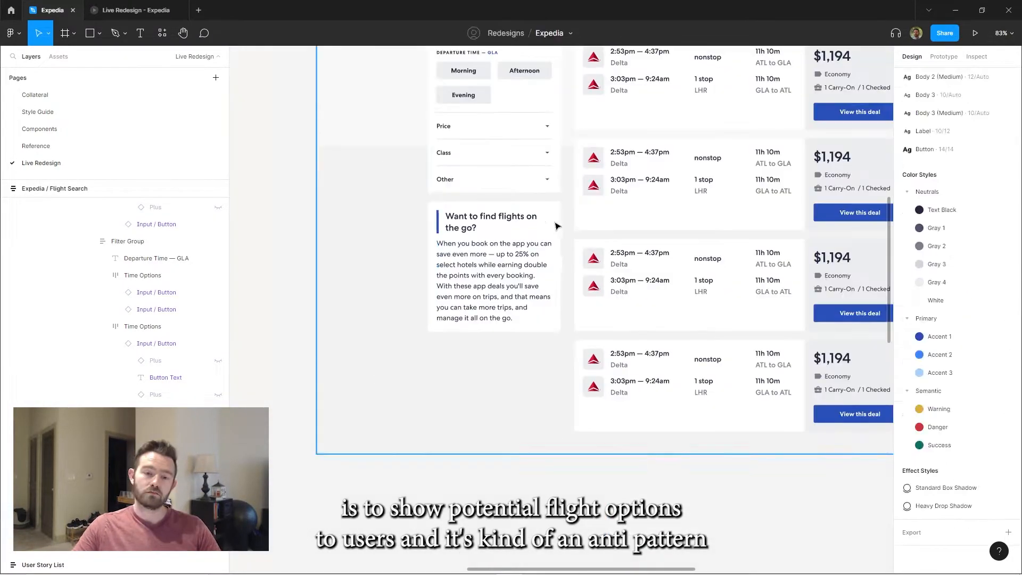
Add the text "Text yourself a download link:" below the paragraph in a smaller medium-weight body style, Neutrals/Text Black
drag(513, 276, 492, 256)
key(t)
click(416, 309)
text(Text yourself a download link:)
key(Escape)
scroll(499, 301, up, 3)
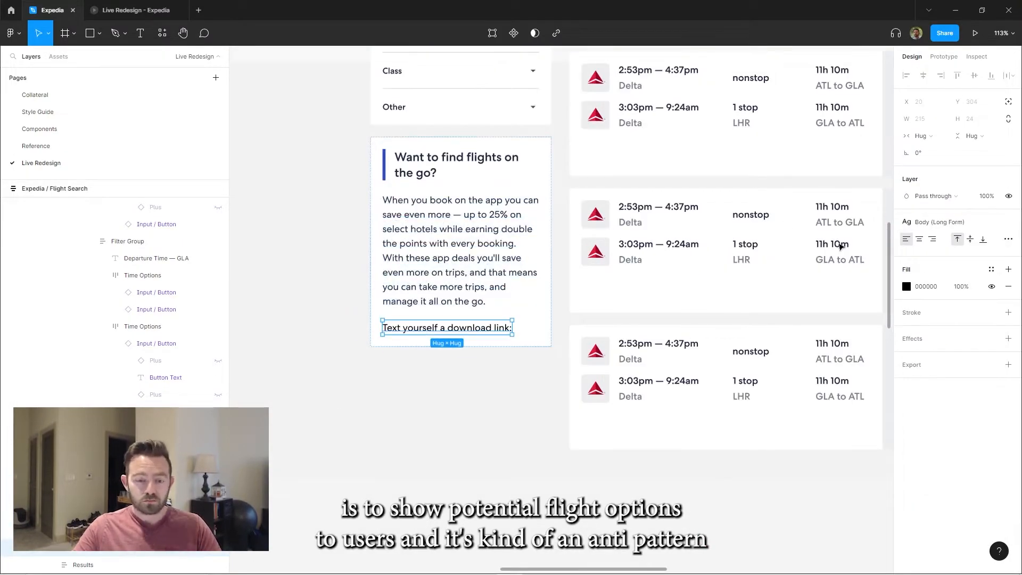
click(953, 379)
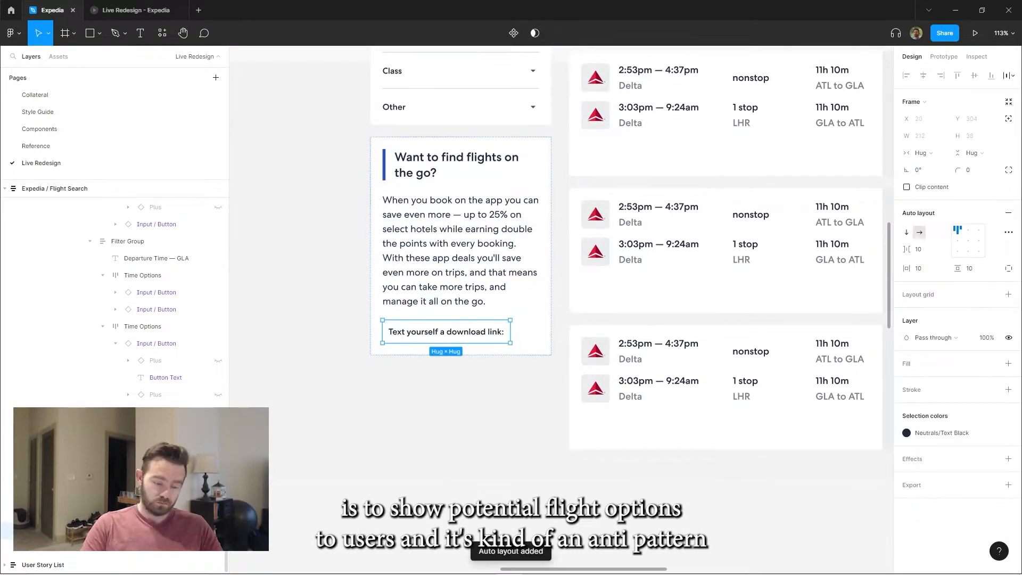
Set the download link label's auto layout frame to 0 padding and vertical direction
click(920, 269)
text(0)
click(907, 232)
Draw a frame near the other components, name it "Input / Text", and paste an Input / Search instance into it
scroll(493, 222, down, 4)
drag(527, 199, 627, 215)
double_click(542, 196)
text(Input / Text)
key(ctrl+v)
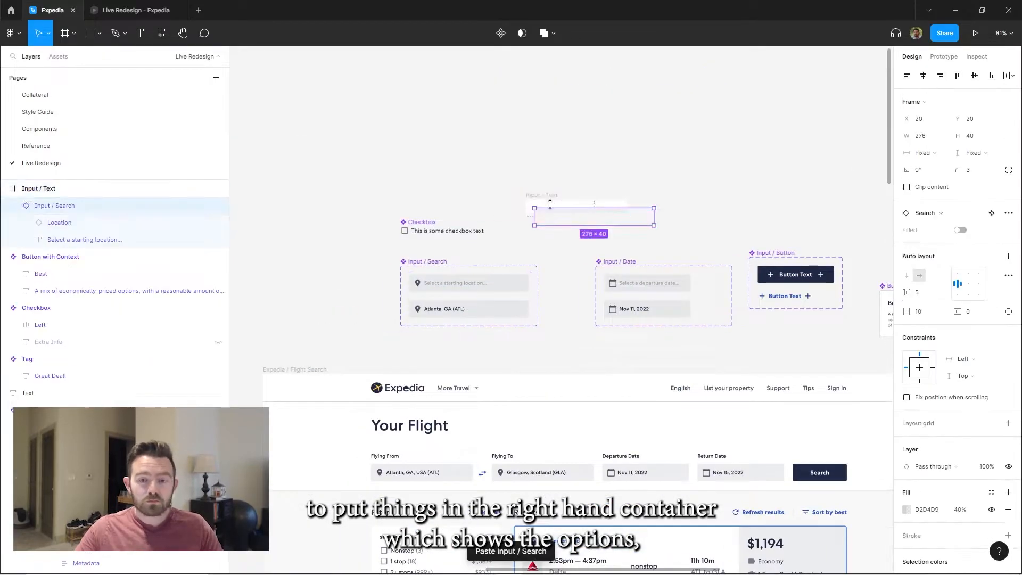
Place an Input / Text instance with the placeholder "Phone number" under the download link label and make it fill the width
scroll(550, 203, up, 3)
double_click(575, 210)
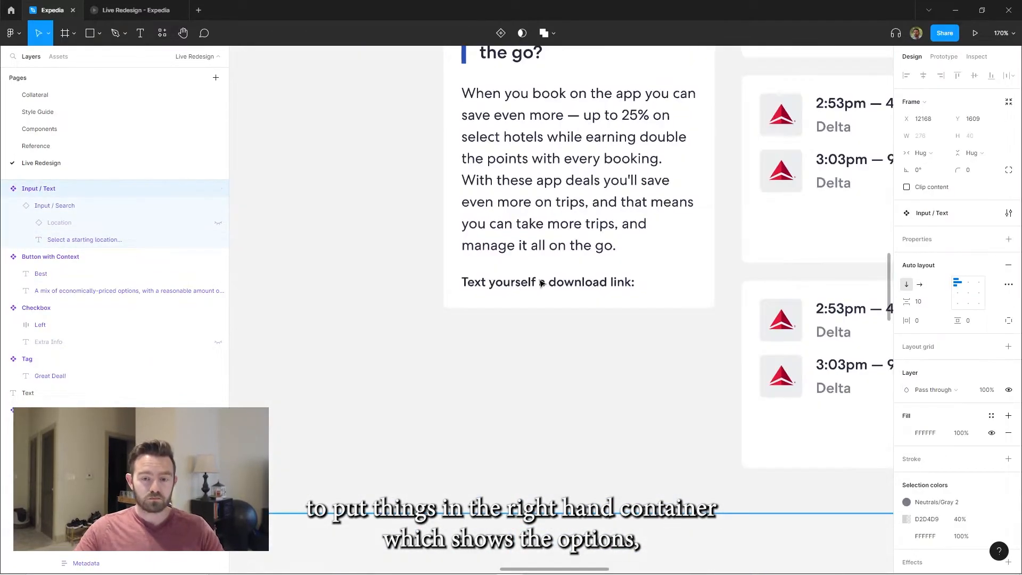
click(926, 152)
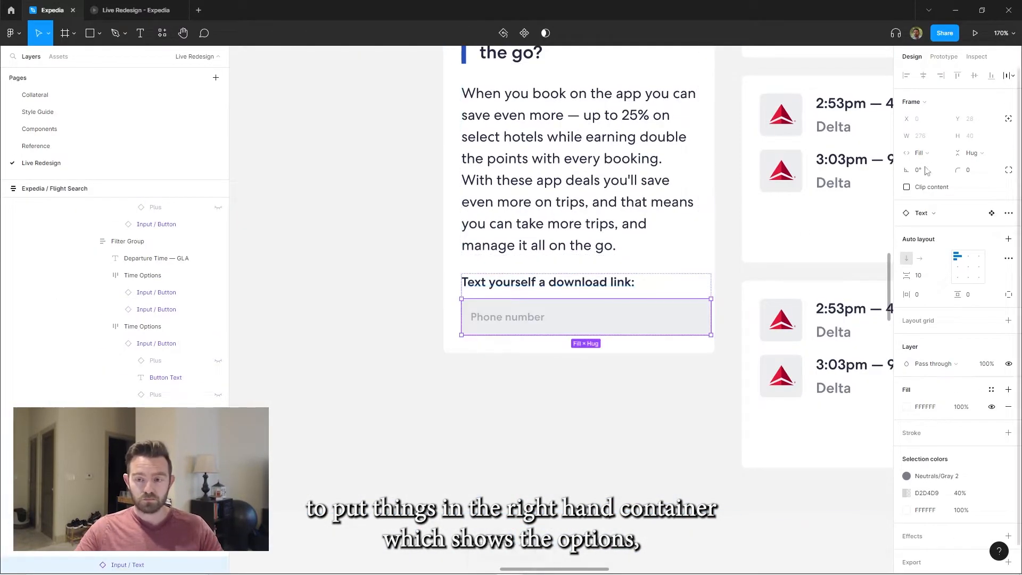
click(939, 166)
click(926, 135)
click(937, 161)
key(Escape)
scroll(535, 267, up, 2)
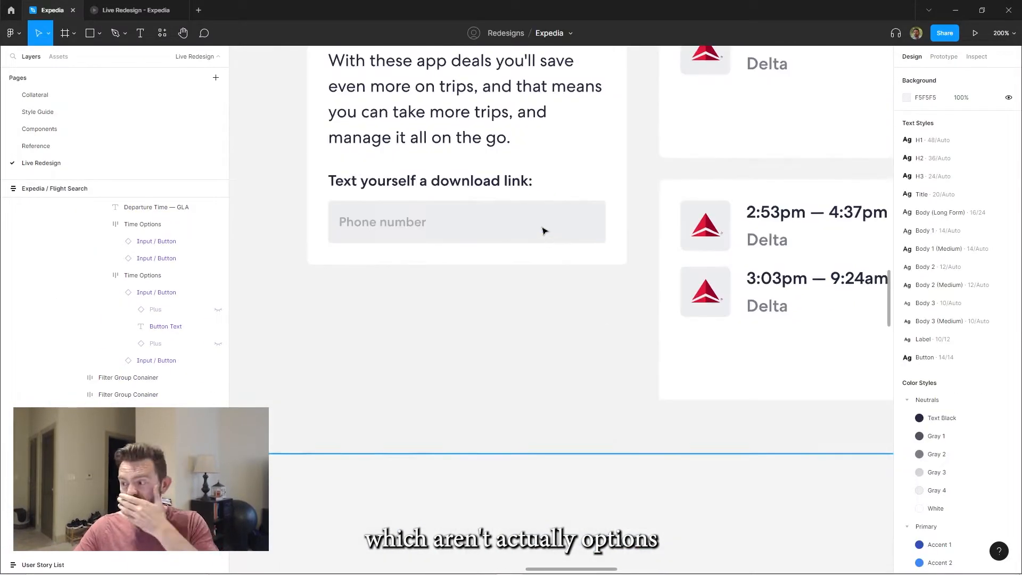
Relabel the input "Phone number" and add "Text yourself a download link:" to the end of the paragraph
scroll(533, 266, down, 5)
ctrl+click(487, 314)
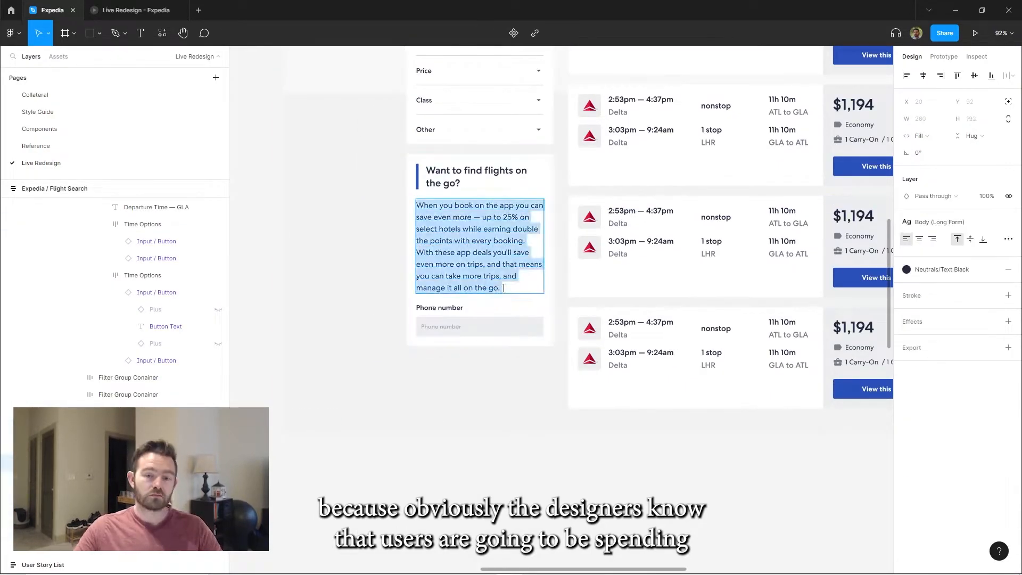
scroll(479, 312, down, 1)
Add an Input / Button instance labelled "Get the app" below the phone number input, filling the card's width
click(477, 341)
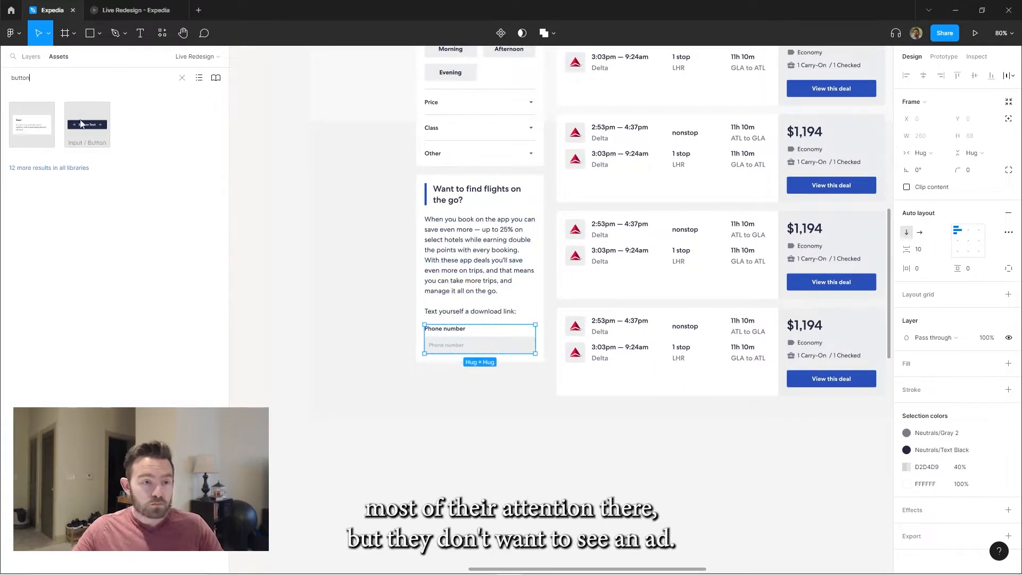
drag(469, 359, 479, 366)
scroll(532, 373, up, 3)
text(p)
click(366, 235)
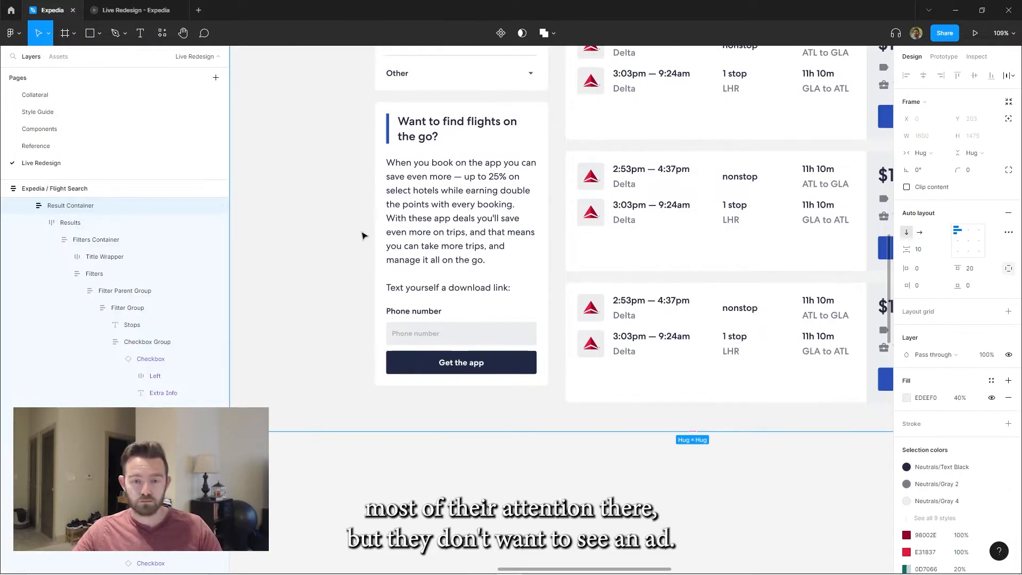
Recolor the "Get the app" button to the same blue as the deal buttons
scroll(525, 396, up, 1)
ctrl+click(469, 358)
key(Escape)
scroll(509, 231, down, 2)
Split "Text yourself a download link:" out of the paragraph into its own text layer above the phone number label
drag(501, 222, 521, 207)
double_click(527, 249)
drag(531, 249, 324, 258)
key(ctrl+x)
key(BackSpace)
key(BackSpace)
key(ctrl+d)
key(ctrl+v)
click(435, 249)
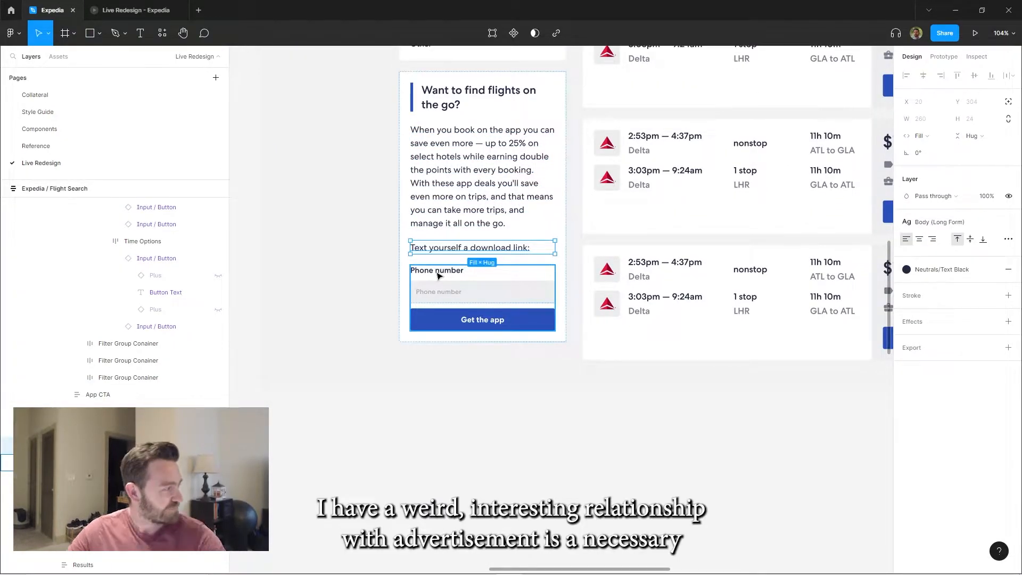
Change the phone input's placeholder to "Enter your phone number..."
click(454, 290)
double_click(454, 291)
text(Type your phone number...)
key(Escape)
key(Escape)
click(429, 292)
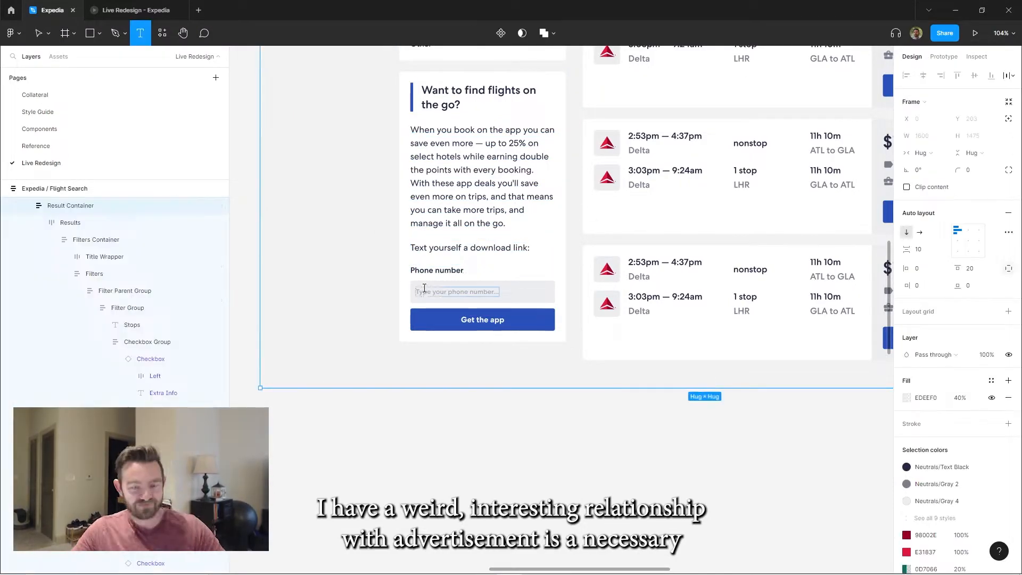
double_click(429, 292)
text(Enter)
key(Escape)
key(Escape)
Group the phone number label and input in auto layout and set the spacing above the "Get the app" button to 20
ctrl+click(449, 274)
shift+click(470, 294)
key(shift+a)
text(20)
drag(489, 217, 448, 167)
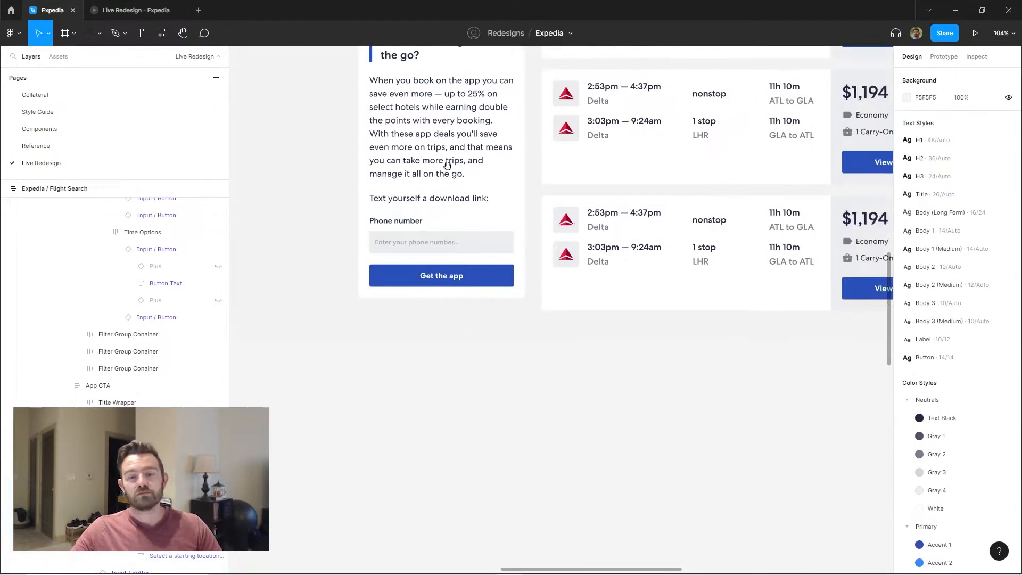
Try to group the "Text yourself a download link:" text with the phone form in auto layout with spacing 30
scroll(448, 167, down, 2)
ctrl+click(432, 190)
shift+click(447, 235)
key(shift+a)
click(924, 272)
text(30)
double_click(433, 200)
click(462, 245)
key(ctrl+z)
key(ctrl+z)
key(ctrl+z)
key(Escape)
Shorten the app card's paragraph to "You'll save even more on trips, and that means you can take more trips, and manage it all on the go."
scroll(447, 221, down, 3)
scroll(395, 237, up, 1)
double_click(395, 237)
drag(359, 222, 290, 152)
key(BackSpace)
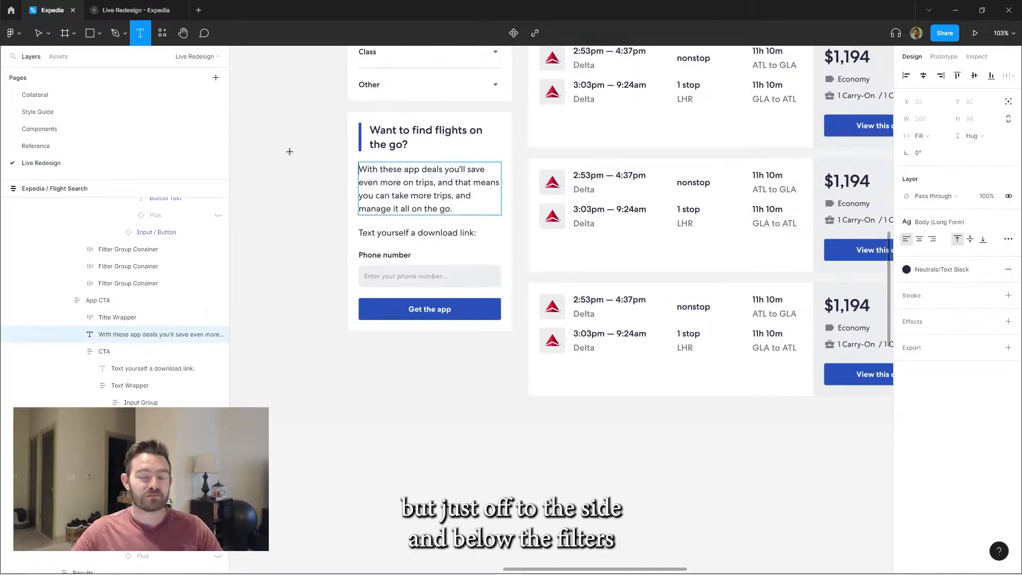
drag(443, 169, 341, 166)
key(BackSpace)
key(Delete)
text(Y)
click(276, 224)
Replace the separate download prompt with the input label "Text yourself a download link" and change the input's placeholder to "Phone number"
double_click(416, 219)
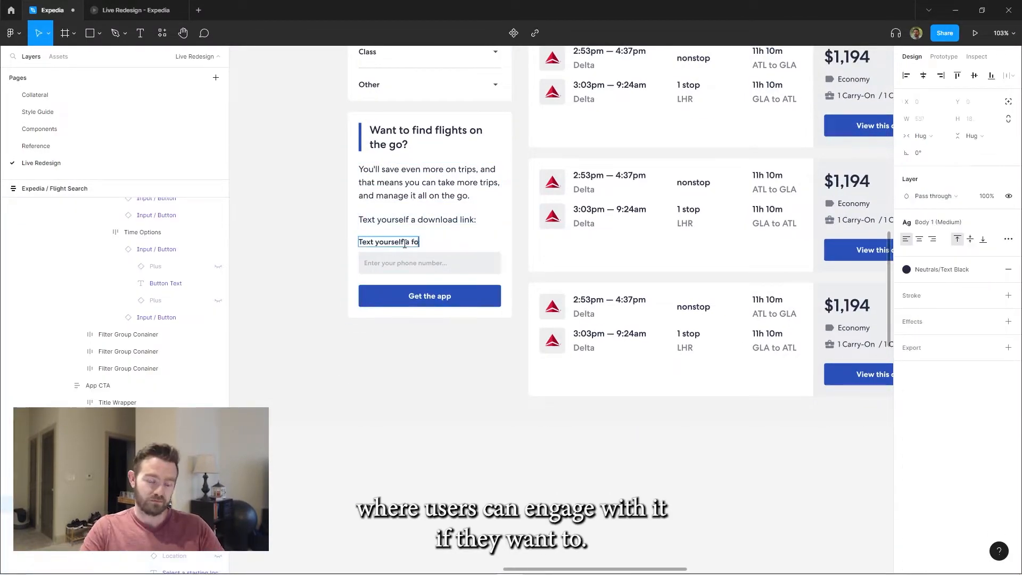
drag(419, 187, 443, 215)
scroll(468, 274, down, 4)
scroll(426, 328, up, 5)
double_click(426, 327)
text(Phone number)
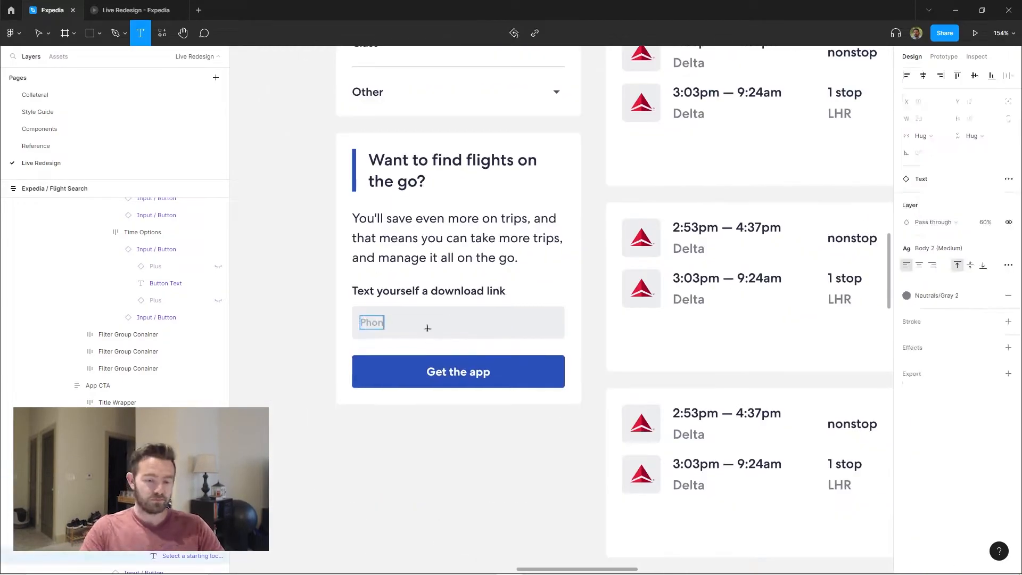
Retitle the app card "Find flights on the go, and save even more." and give the "Get the app" button a dark fill and send icon
click(572, 318)
scroll(572, 318, down, 3)
drag(759, 268, 572, 317)
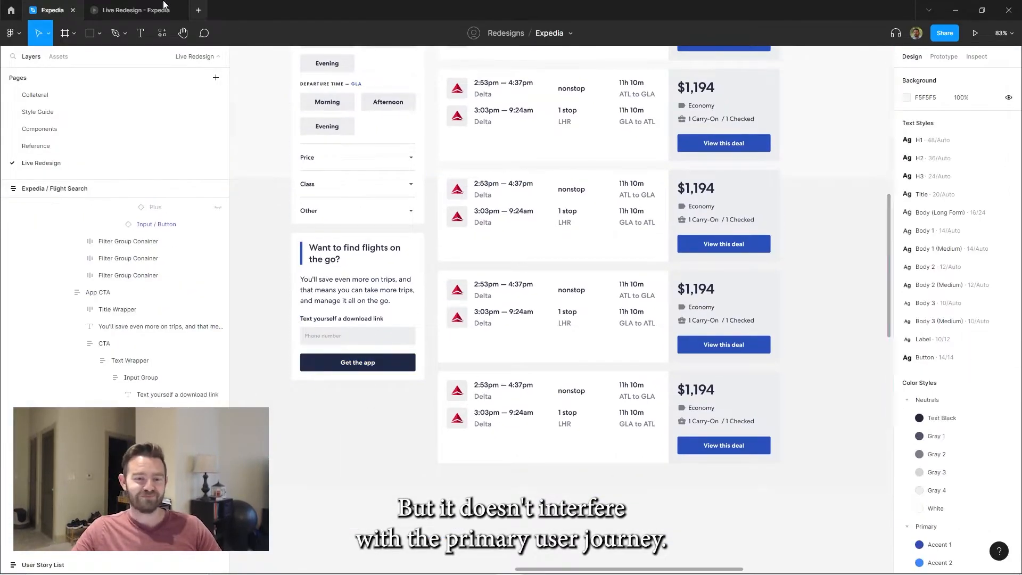
click(133, 10)
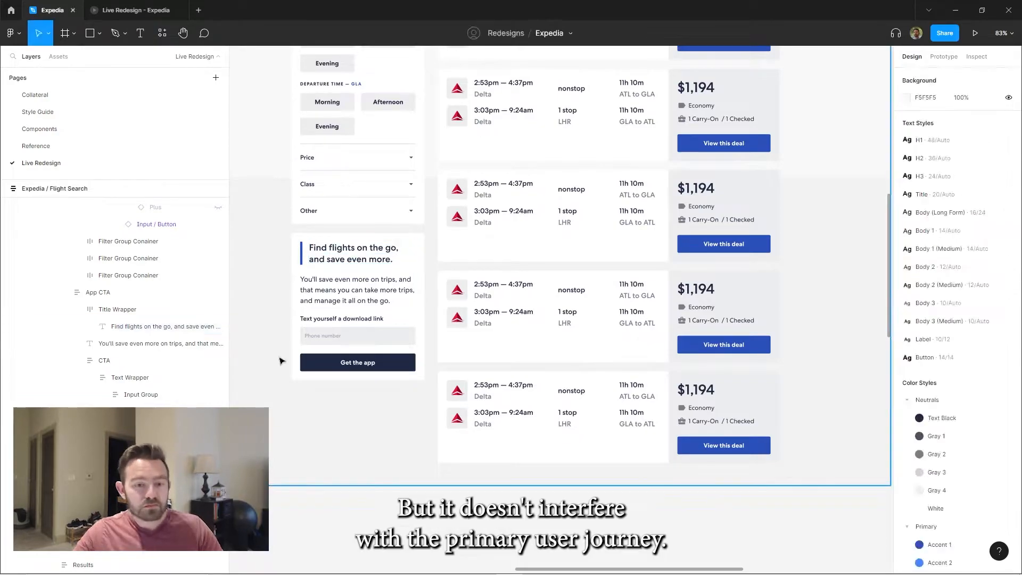
click(337, 255)
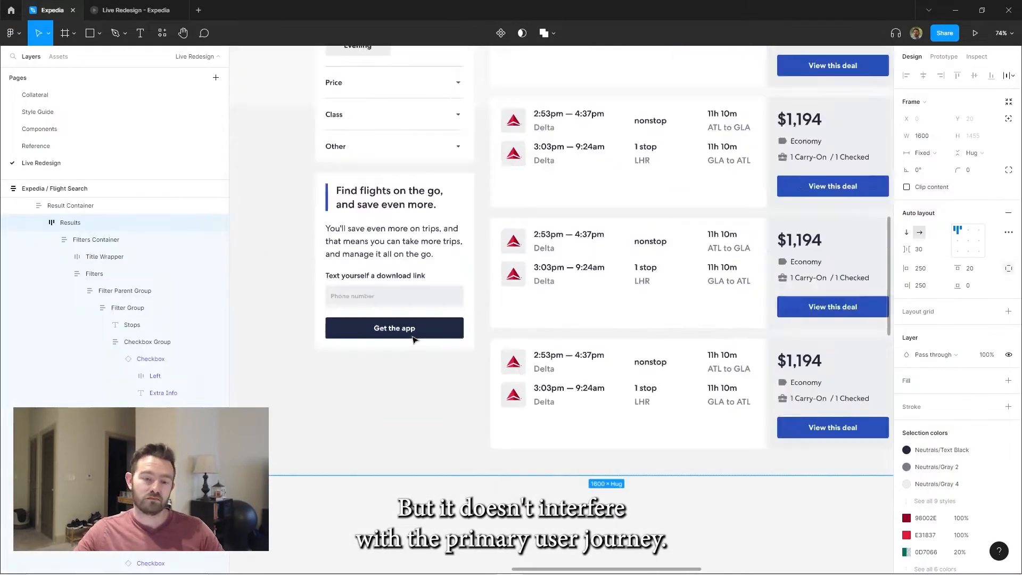
click(983, 280)
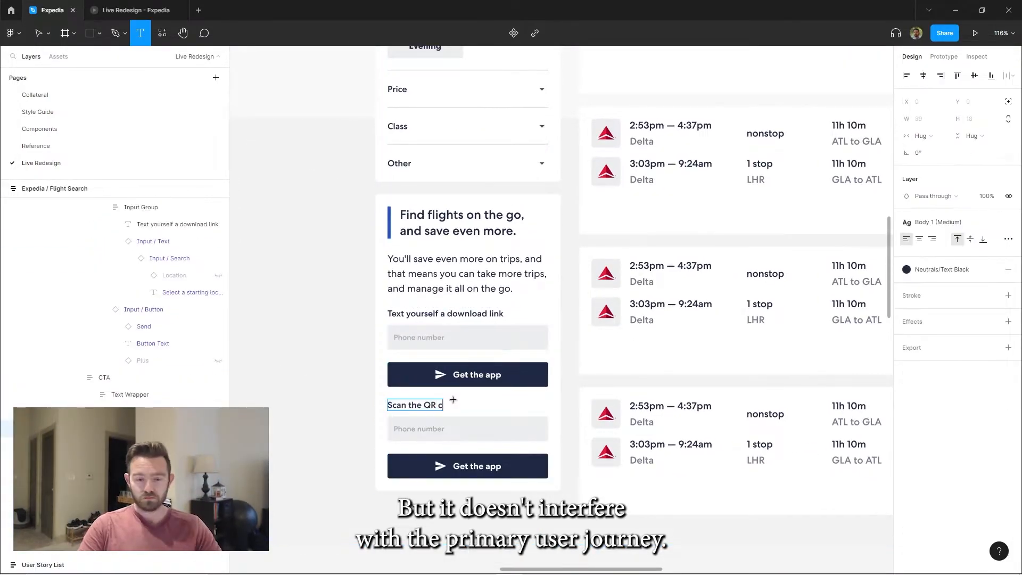
Add a "Scan the QR code" section with a cropped QR image below the "Get the app" button, divided by an "OR" separator
text(ode)
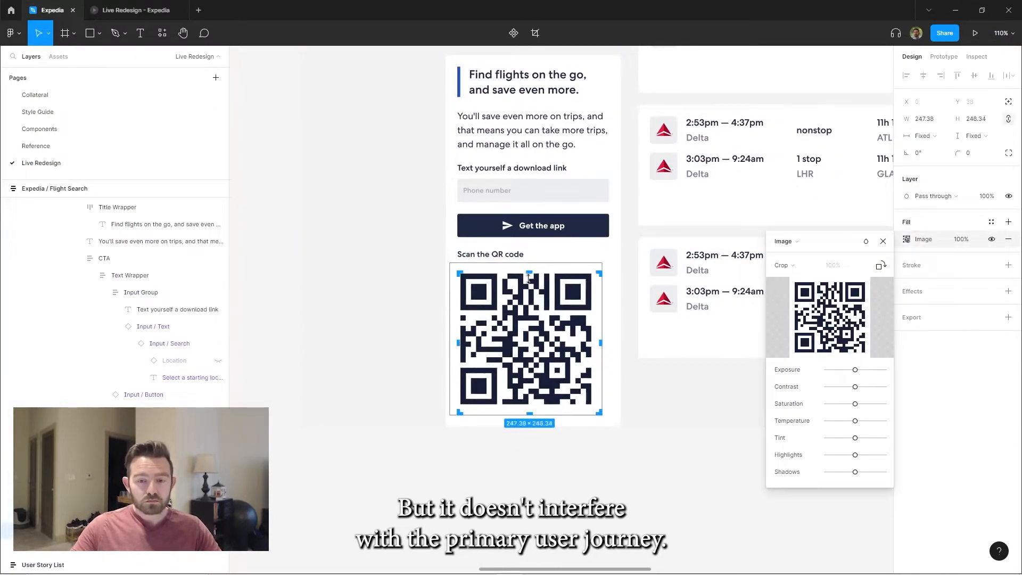
drag(526, 411, 526, 405)
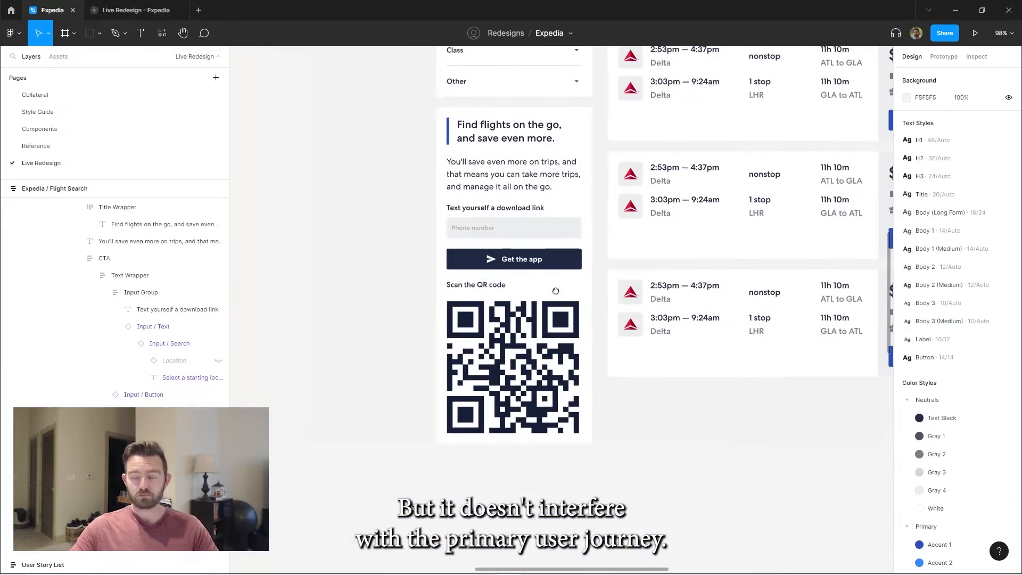
click(556, 306)
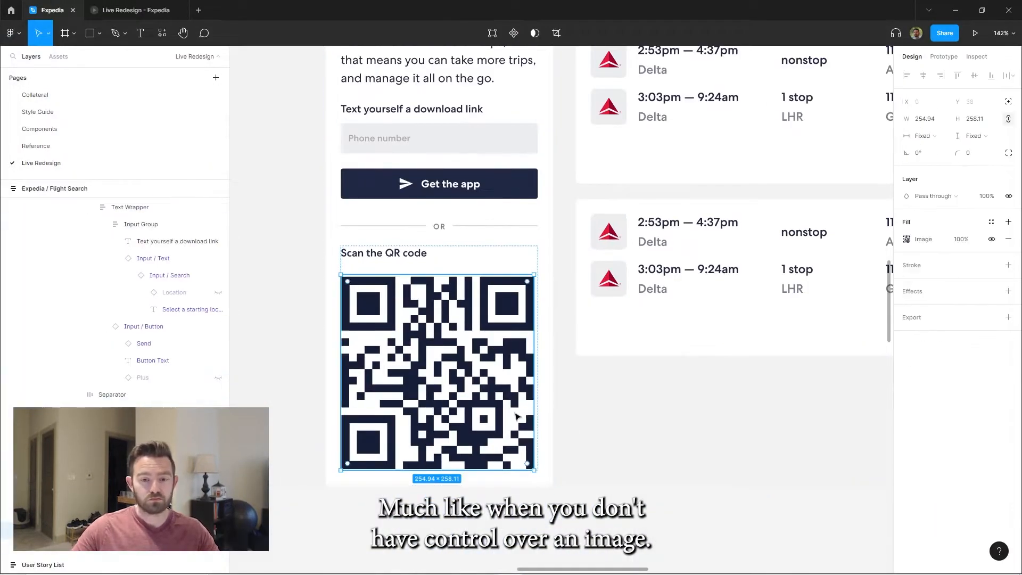
Place the QR code in a Gray 4 auto-layout frame with corner radius 5, vertical padding 30 and a drop shadow
key(f)
drag(340, 274, 536, 418)
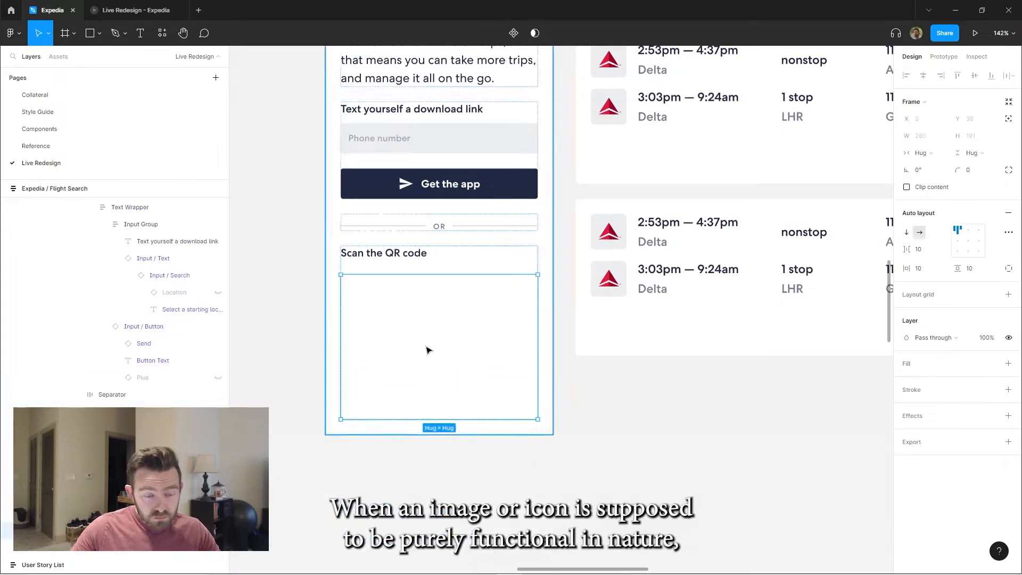
key(ctrl+v)
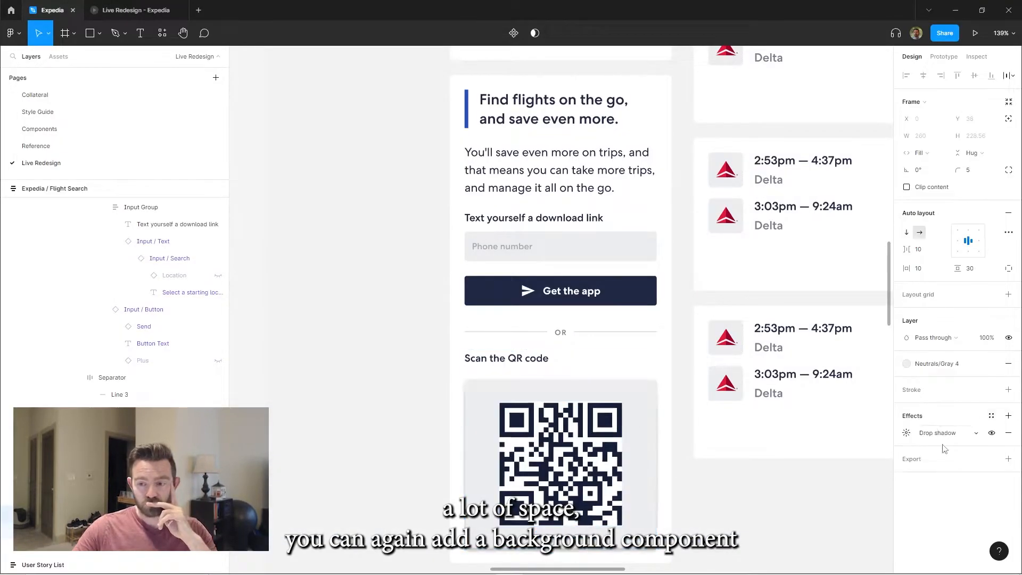
click(906, 433)
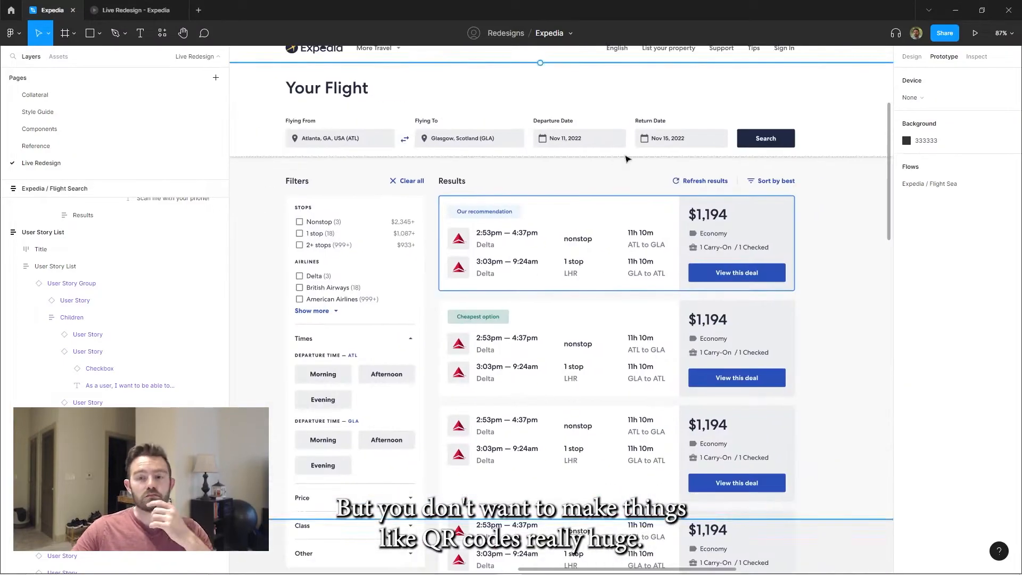
Create a Toggler frame beside the components containing "Round-trip" and "One way" in a horizontal auto layout
click(609, 100)
scroll(589, 146, down, 2)
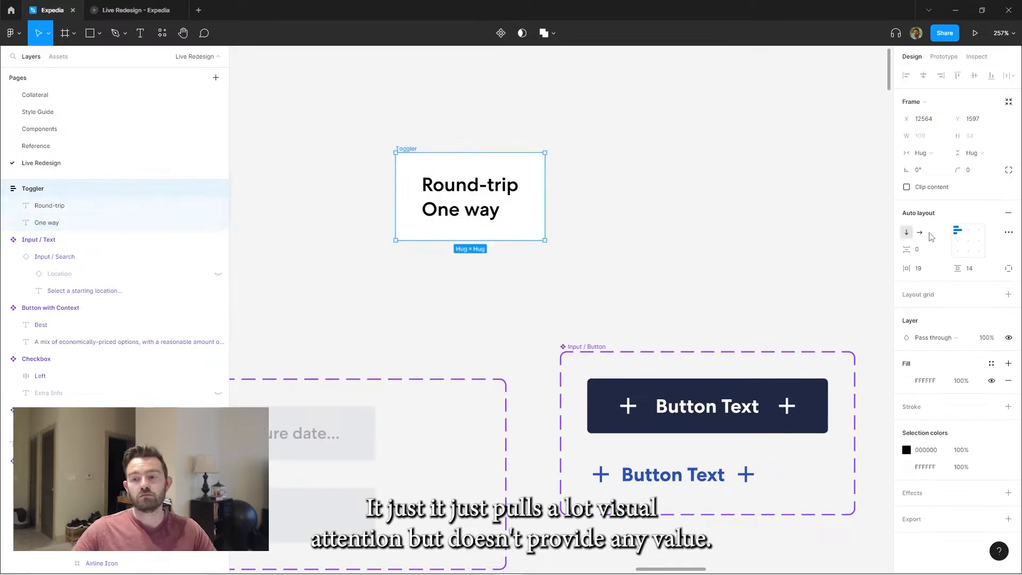
click(920, 232)
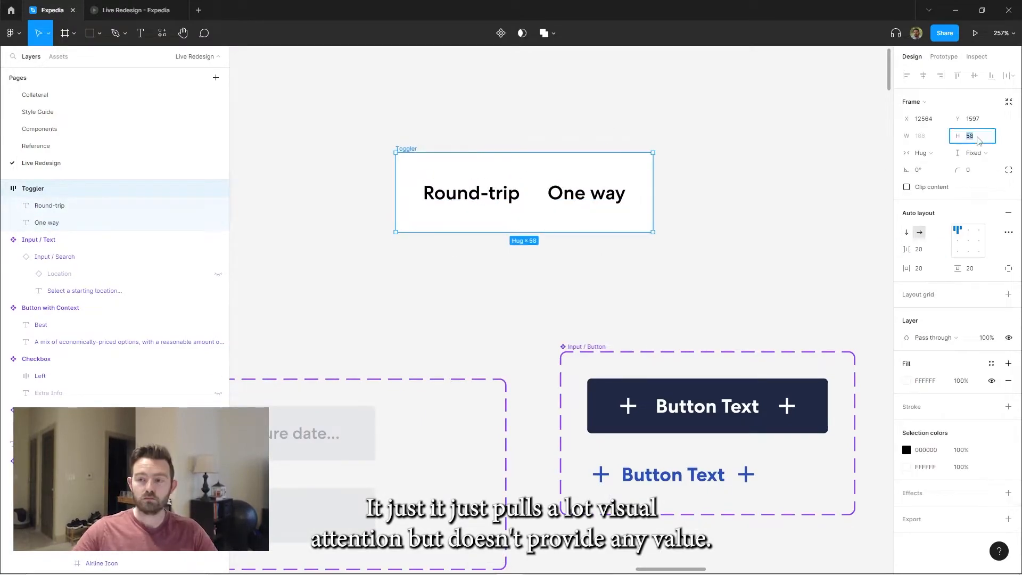
Wrap both Toggler labels in their own option frames and style Round-trip with Accent 1 text on an Accent 3 fill
click(920, 268)
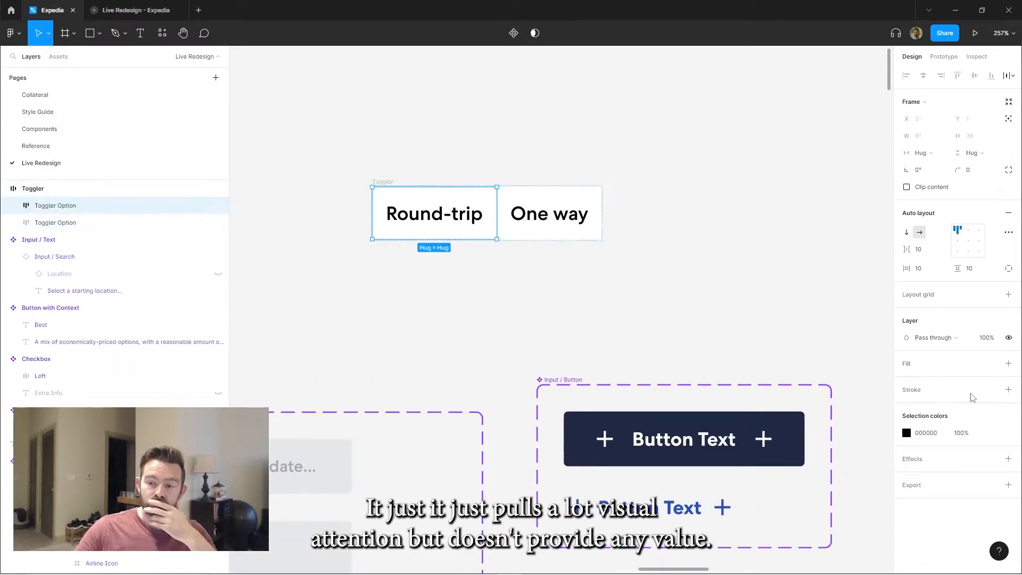
click(996, 364)
click(931, 483)
click(949, 484)
double_click(434, 214)
click(405, 160)
click(401, 190)
double_click(434, 199)
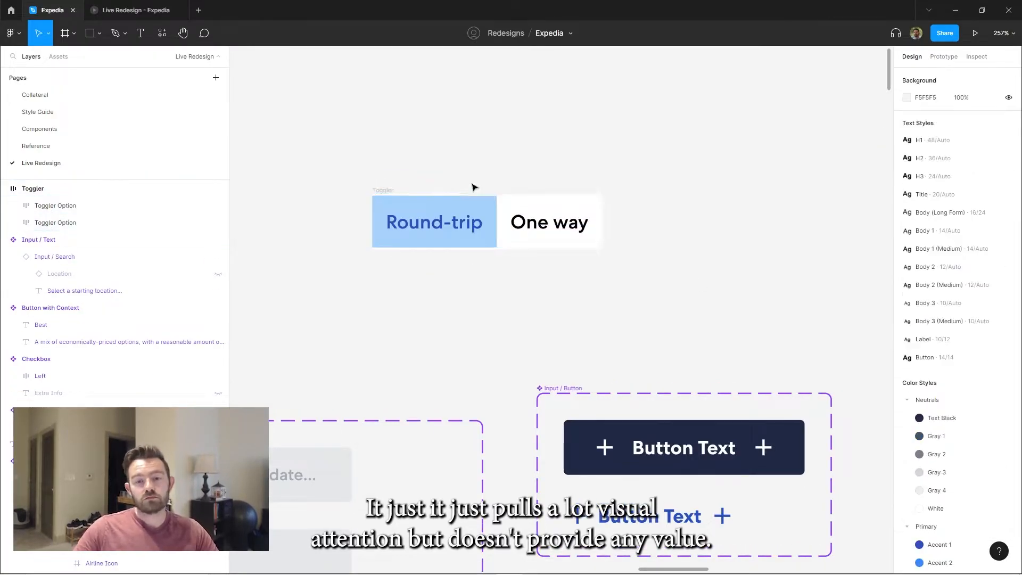
Round the outer corners of the Toggler options individually and remove the Toggler frame's white fill
scroll(459, 159, up, 3)
shift+click(560, 260)
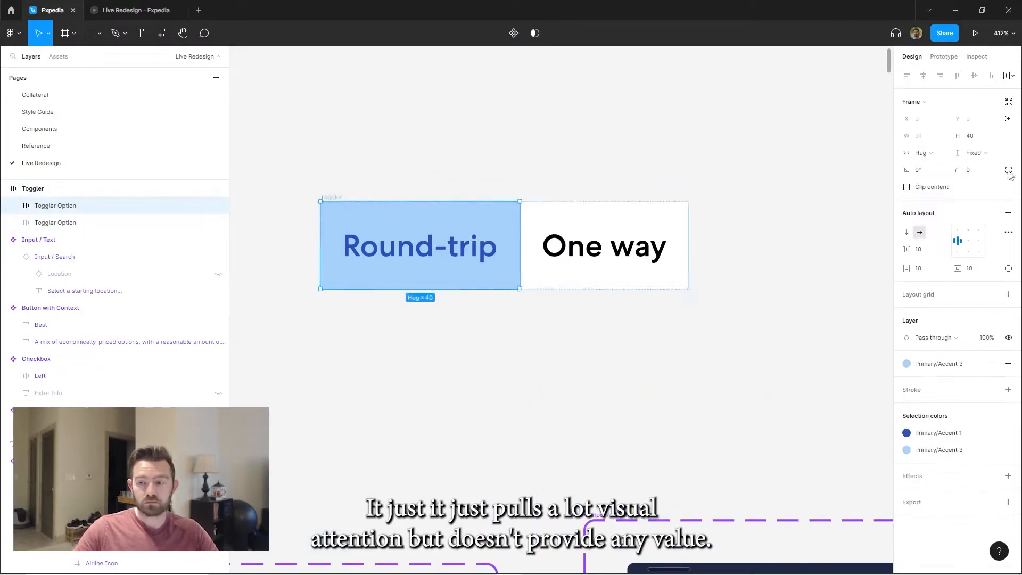
click(605, 246)
click(1009, 169)
click(646, 162)
scroll(645, 162, down, 2)
click(538, 213)
scroll(537, 213, up, 3)
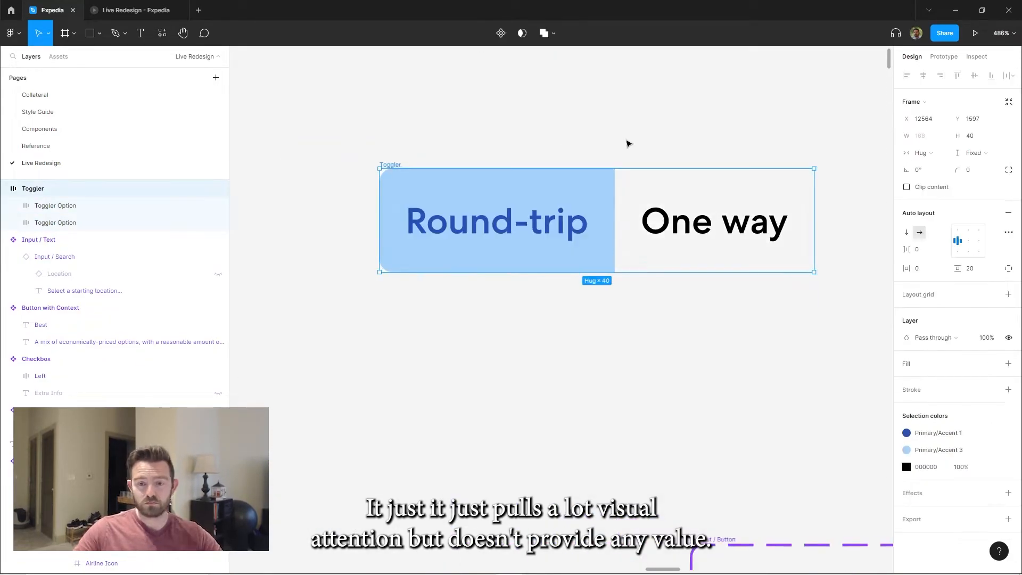
Convert the Toggler frame into a reusable component
scroll(629, 169, down, 3)
double_click(630, 168)
drag(629, 168, 612, 200)
click(453, 194)
click(373, 167)
key(ctrl+alt+k)
scroll(485, 125, down, 5)
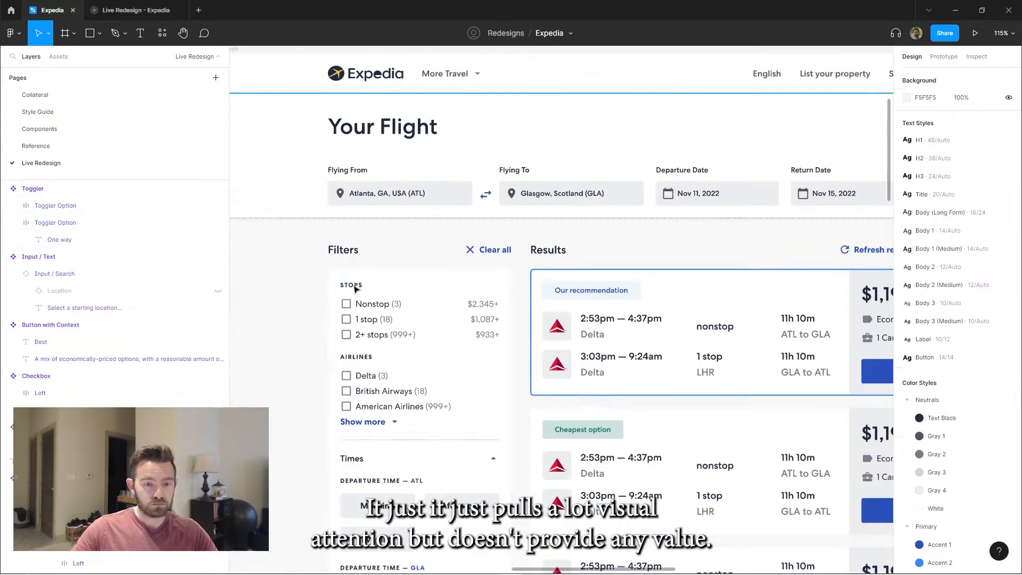
Place a Toggler instance at the start of the Filters card, above Stops, filling the card's width
key(ctrl+v)
scroll(471, 336, up, 5)
scroll(527, 265, down, 5)
key(Escape)
scroll(465, 319, up, 2)
scroll(465, 320, up, 4)
click(462, 234)
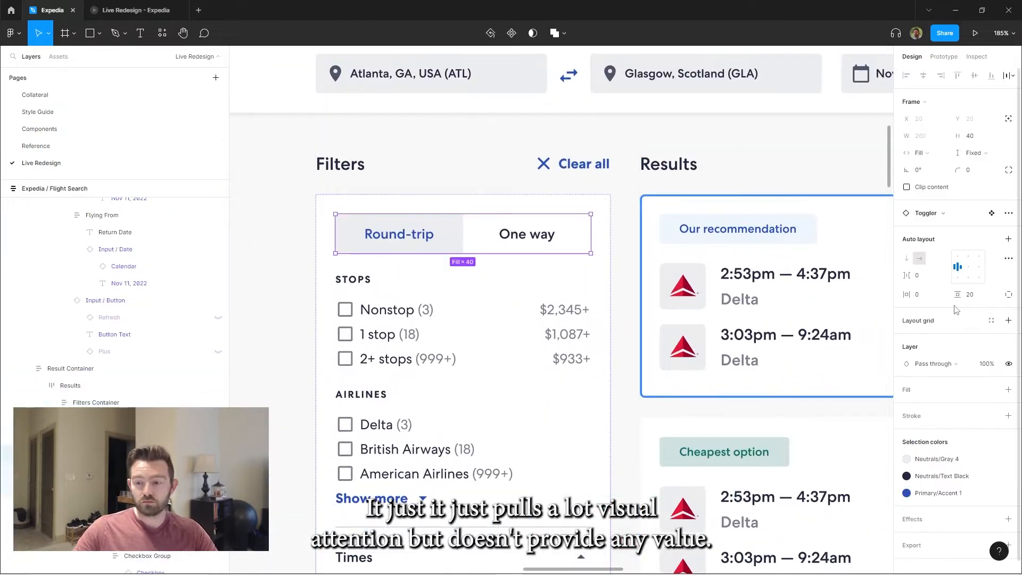
Add a light gray outline to the Toggler in the Filters card
click(463, 234)
click(1008, 153)
click(971, 174)
key(Escape)
scroll(616, 230, down, 8)
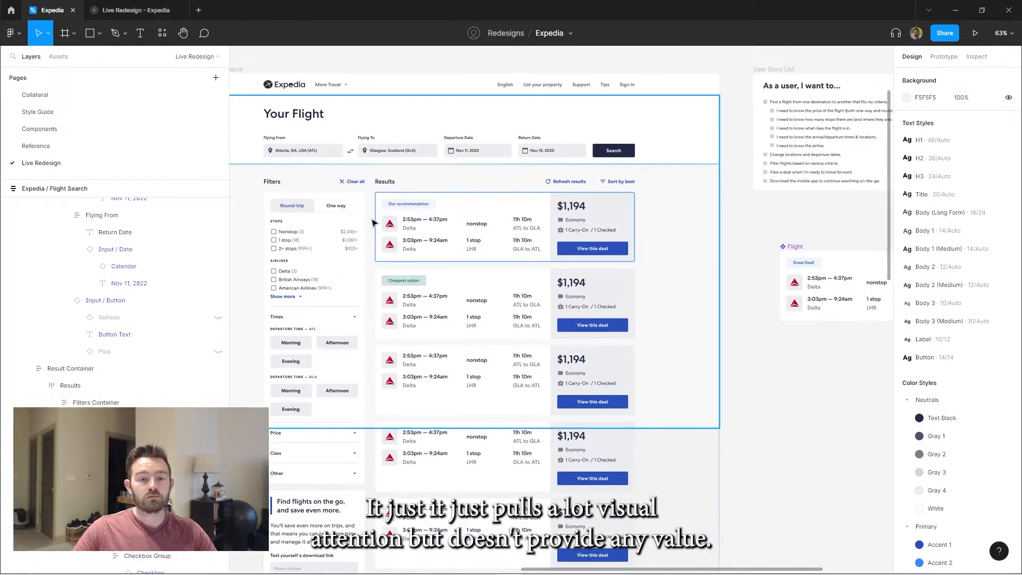
Add a thin vertical divider line between the "Refresh results" and "Sort by best" links in the Results header
scroll(624, 221, up, 5)
double_click(624, 222)
double_click(624, 221)
shift+click(597, 301)
click(960, 214)
click(554, 342)
click(962, 231)
click(554, 363)
scroll(554, 266, down, 5)
drag(314, 133, 705, 314)
scroll(705, 315, up, 3)
Adjust the blue outline of the "Our recommendation" flight card, setting its stroke weight and 60% opacity, and preview it
ctrl+click(612, 267)
scroll(992, 426, down, 3)
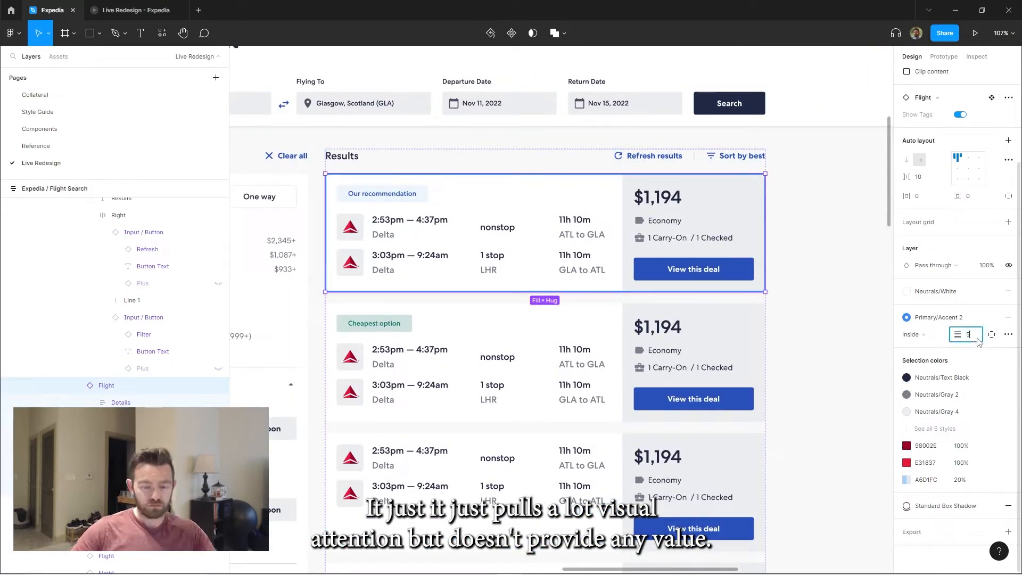
key(Return)
ctrl+click(708, 213)
click(960, 351)
text(60)
key(Return)
click(135, 10)
click(53, 10)
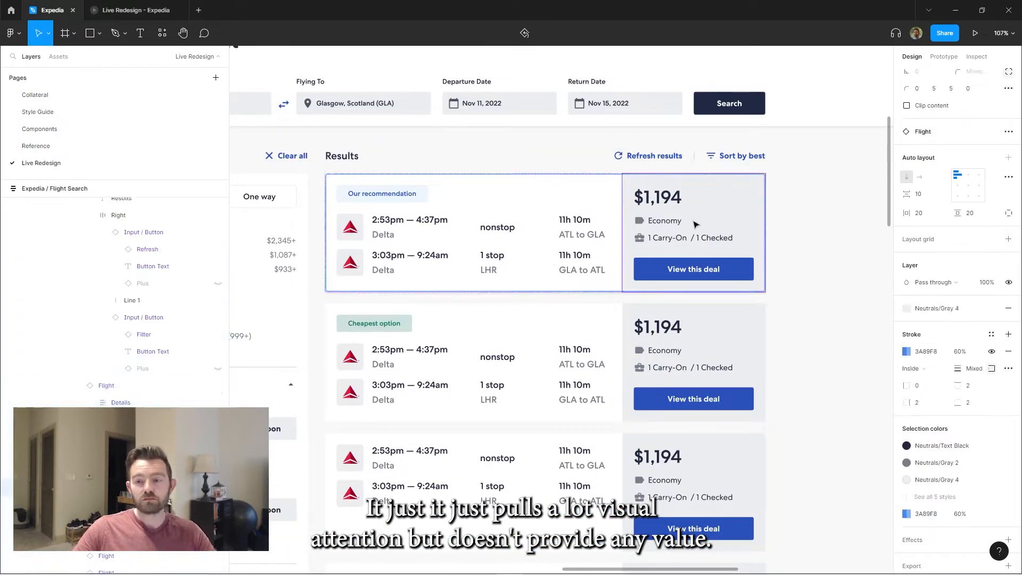
Remove the blue outline from the "Our recommendation" flight card so only its shadow sets it apart, checking it in the prototype
click(831, 266)
click(136, 10)
click(52, 10)
double_click(555, 198)
double_click(554, 198)
click(136, 10)
click(52, 10)
click(136, 10)
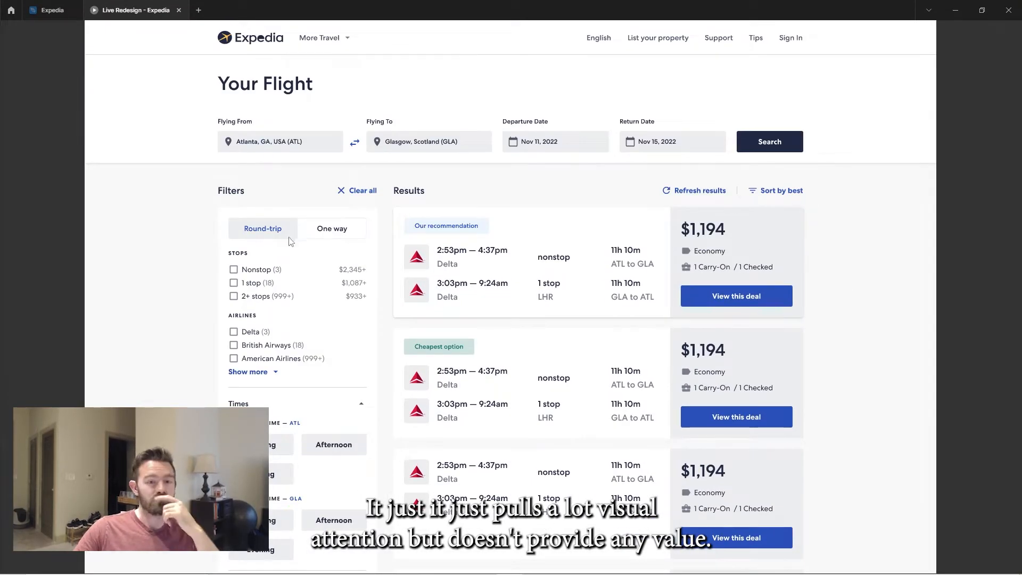
Rewrite the app card's paragraph as "Download out mobile app to save even more and manage them all on the go."
scroll(316, 274, down, 9)
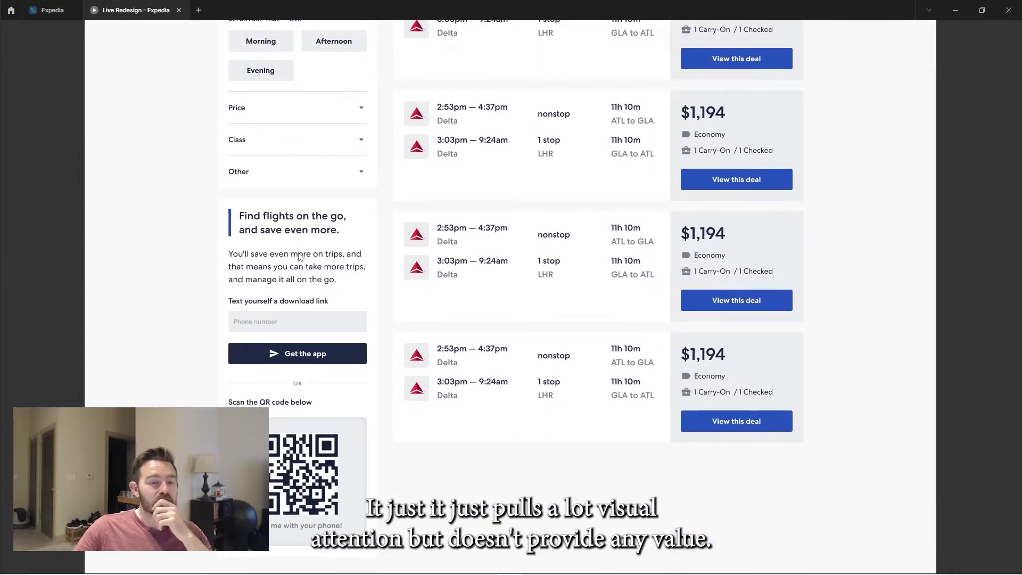
click(52, 10)
scroll(479, 298, up, 3)
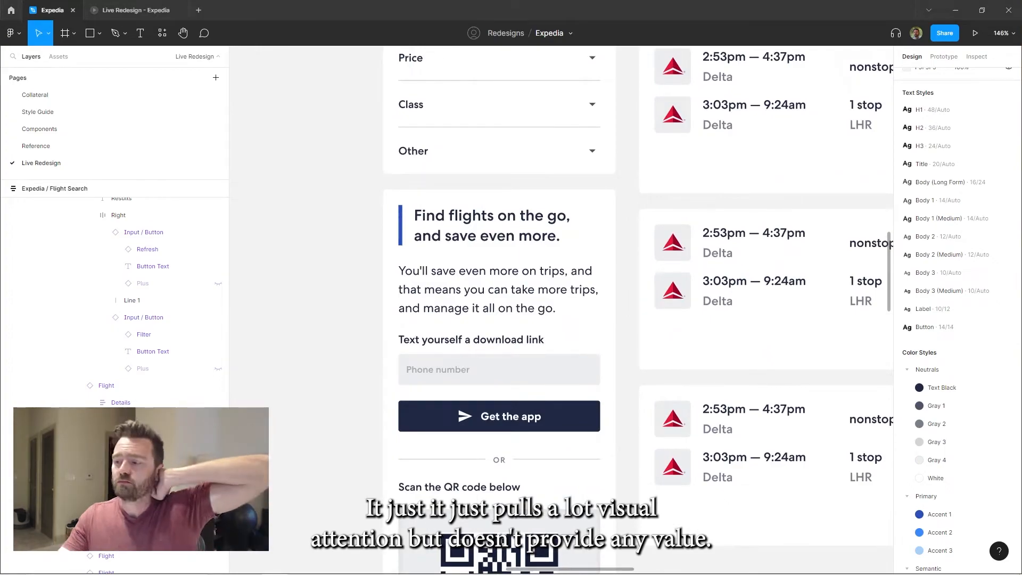
double_click(472, 219)
text(Do)
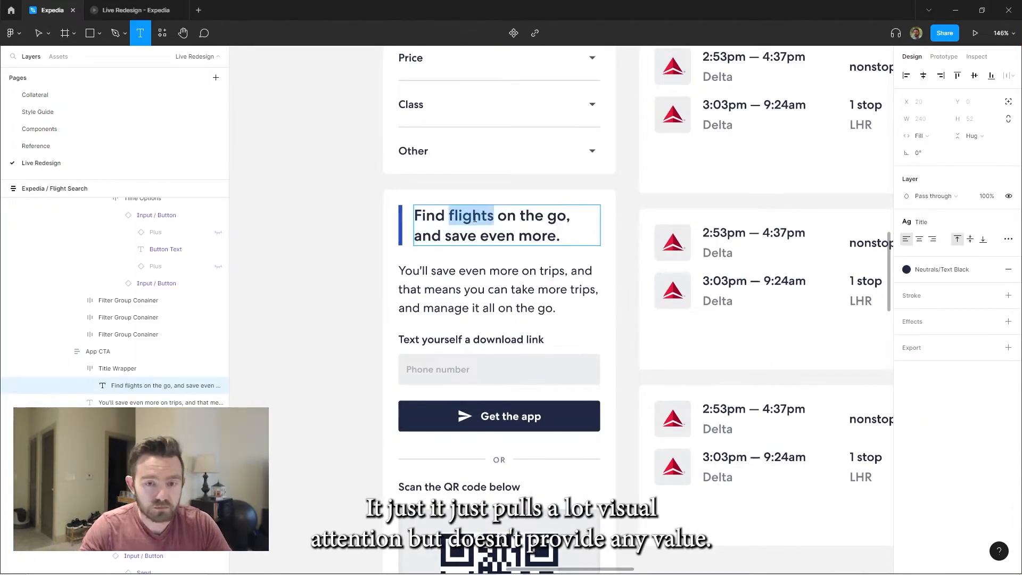
double_click(552, 271)
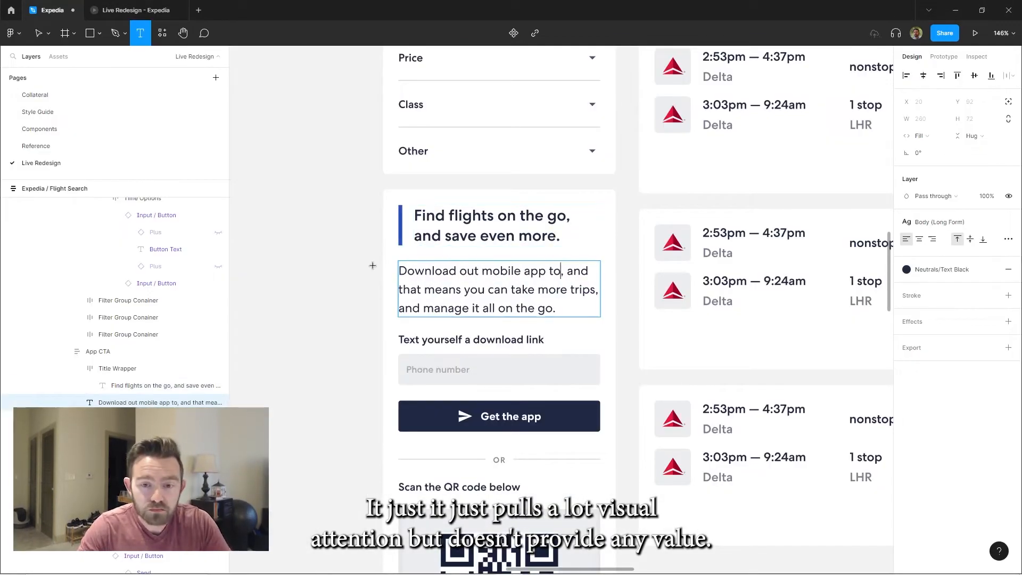
text(save even more and manage them)
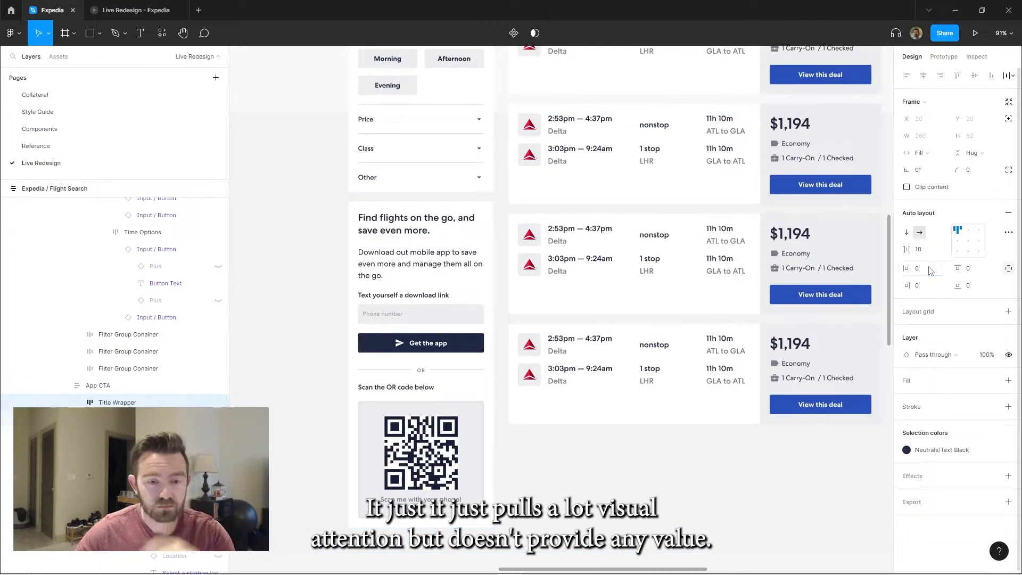
Color "and save even more." in the app card's title blue and remove the accent bar beside the title
drag(430, 230, 457, 218)
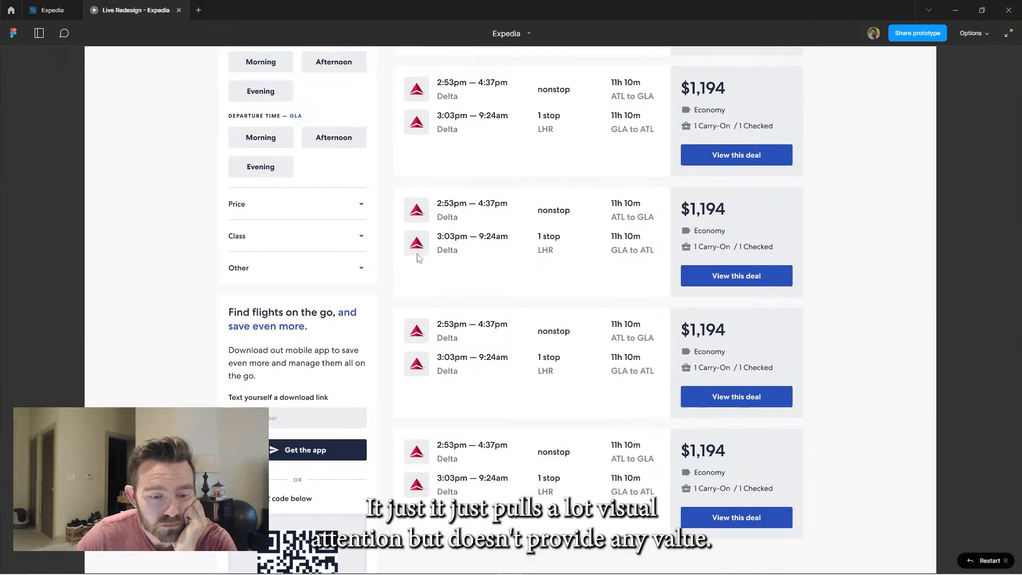
scroll(347, 270, down, 2)
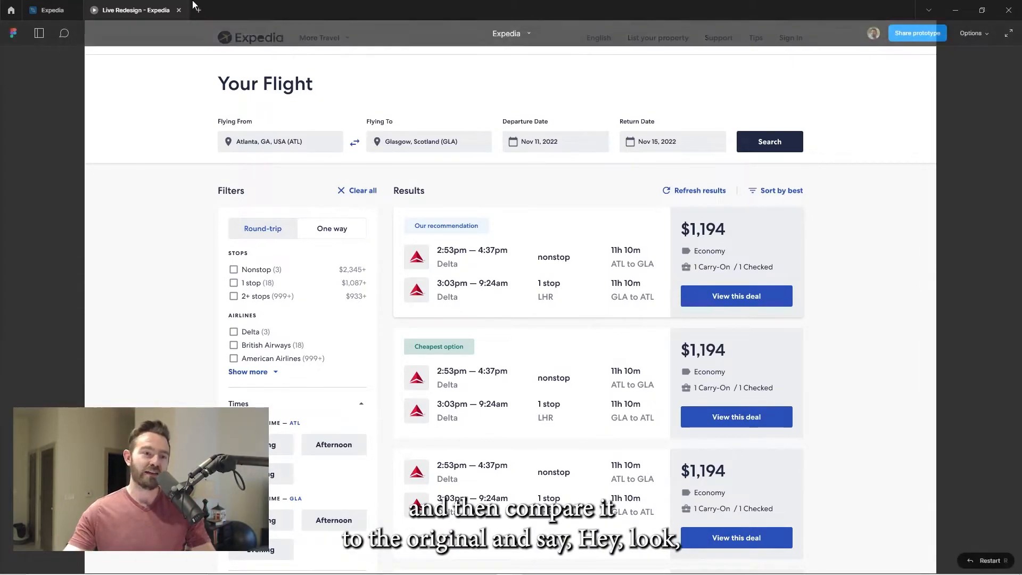
Examine the original Expedia search page's filters and results list to compare its density with the redesign
click(67, 7)
scroll(319, 223, down, 5)
drag(610, 246, 819, 262)
drag(275, 213, 429, 220)
scroll(458, 221, up, 10)
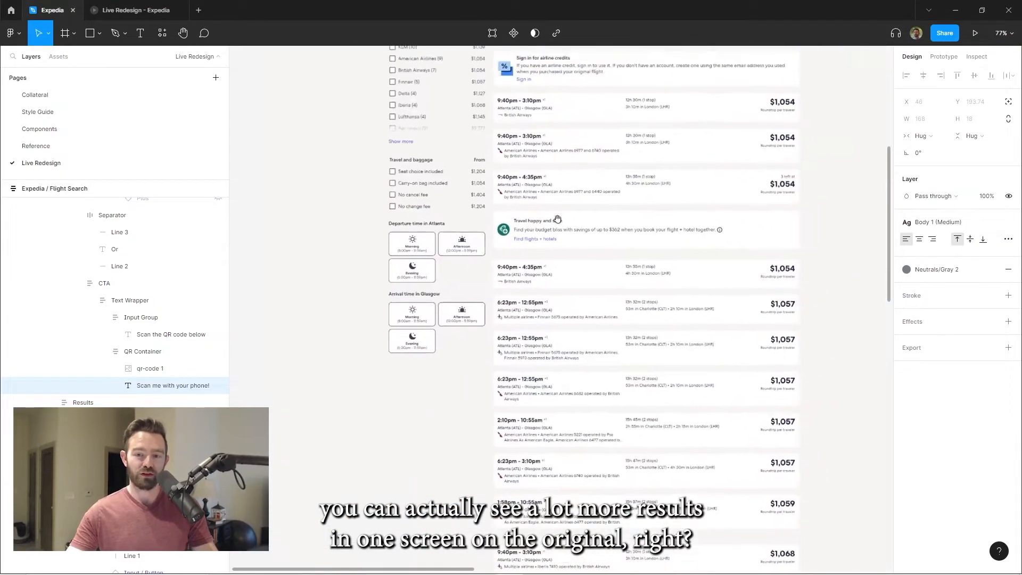
scroll(607, 268, down, 4)
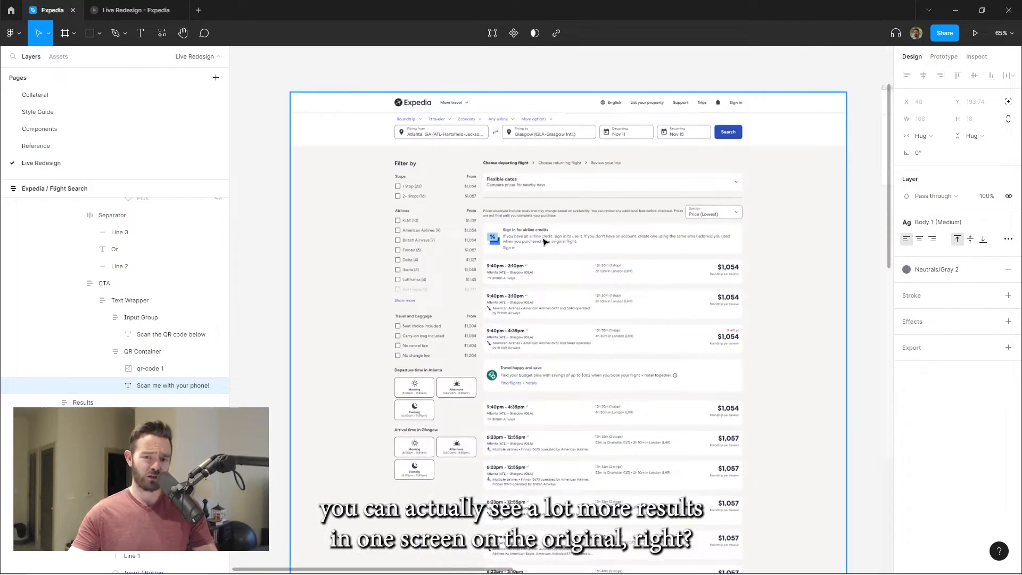
scroll(700, 364, up, 2)
Review the redesigned flight search prototype from the search controls through the tagged flight cards and the app card
click(150, 10)
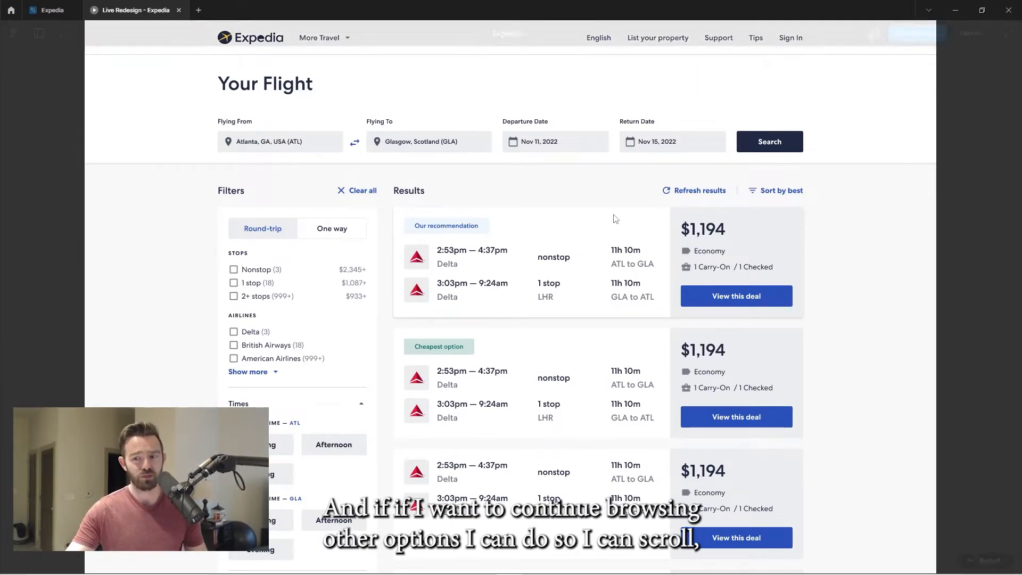
scroll(797, 303, down, 5)
scroll(797, 305, down, 4)
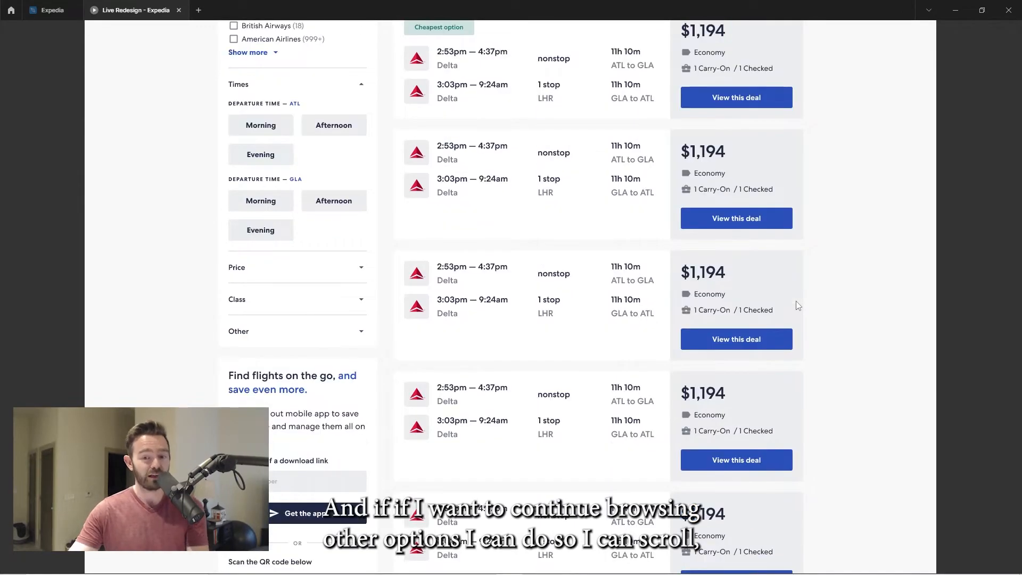
scroll(797, 305, up, 9)
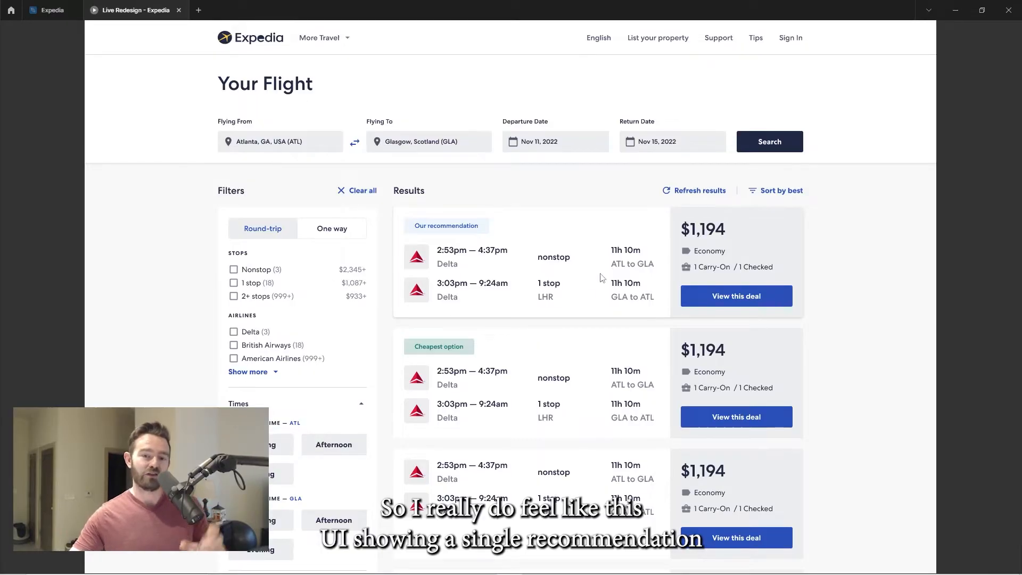
scroll(591, 234, down, 2)
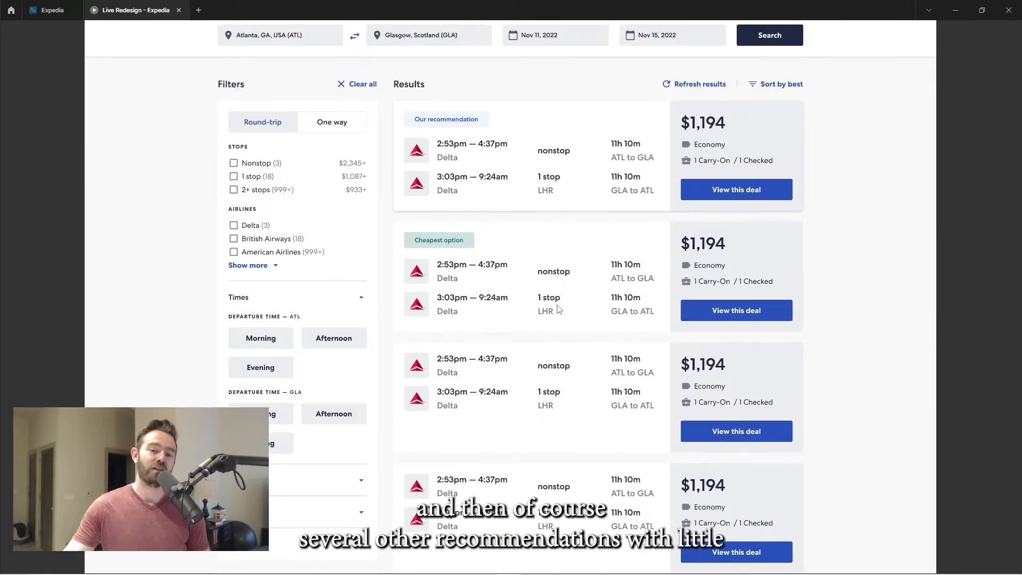
scroll(579, 256, down, 1)
scroll(527, 256, down, 2)
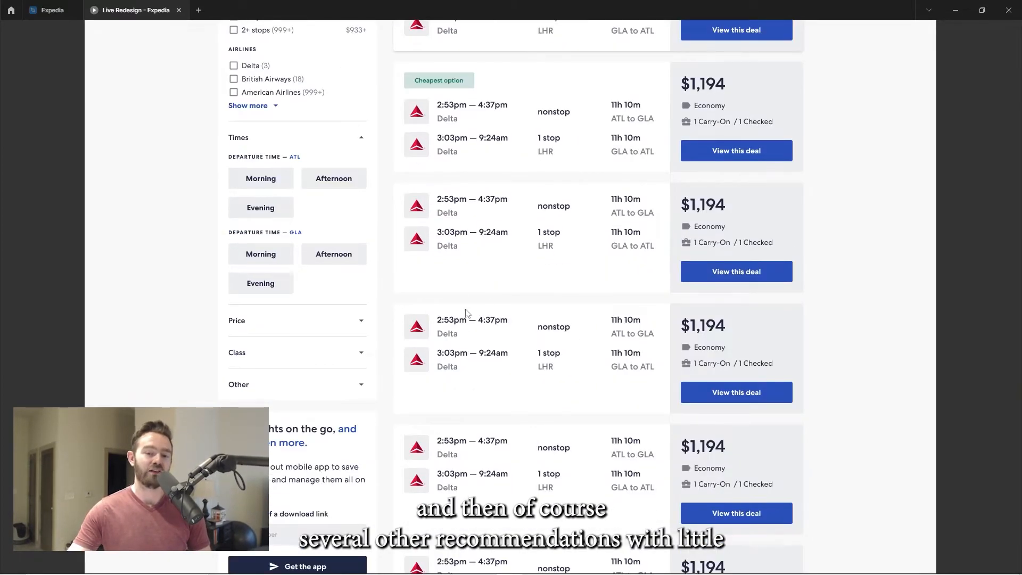
scroll(469, 160, up, 4)
scroll(485, 319, down, 3)
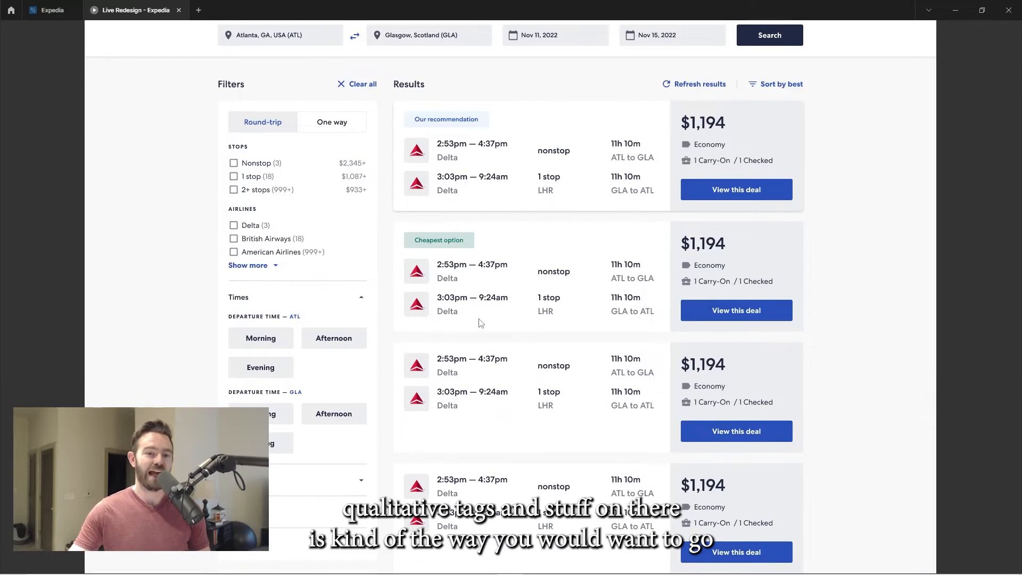
scroll(566, 321, down, 5)
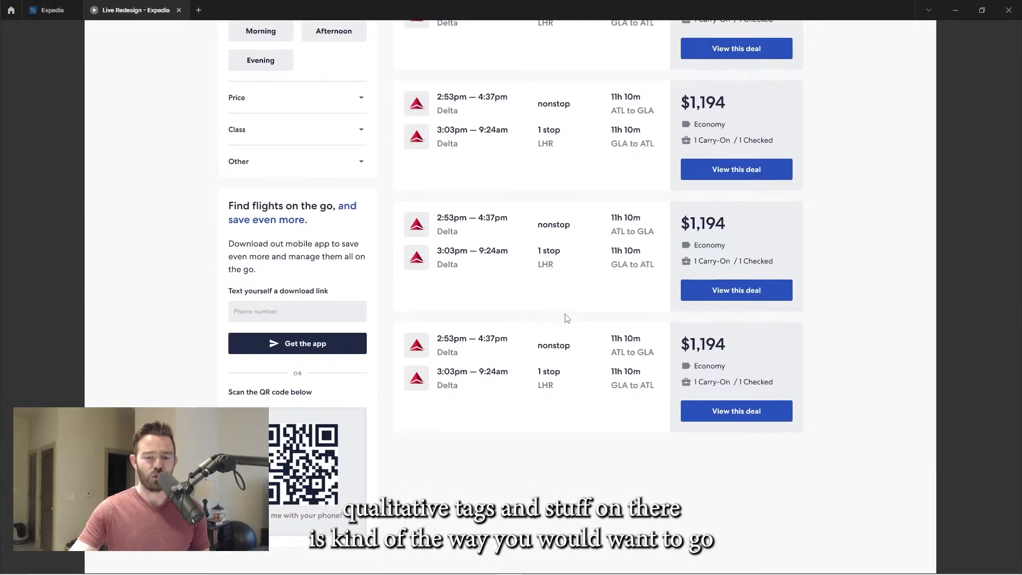
scroll(587, 292, up, 9)
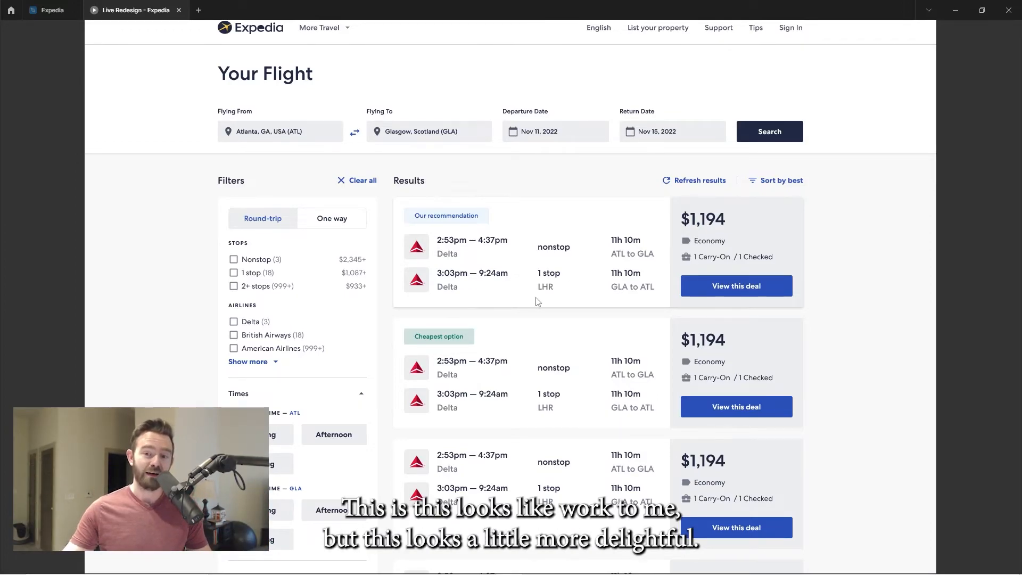
scroll(848, 239, up, 1)
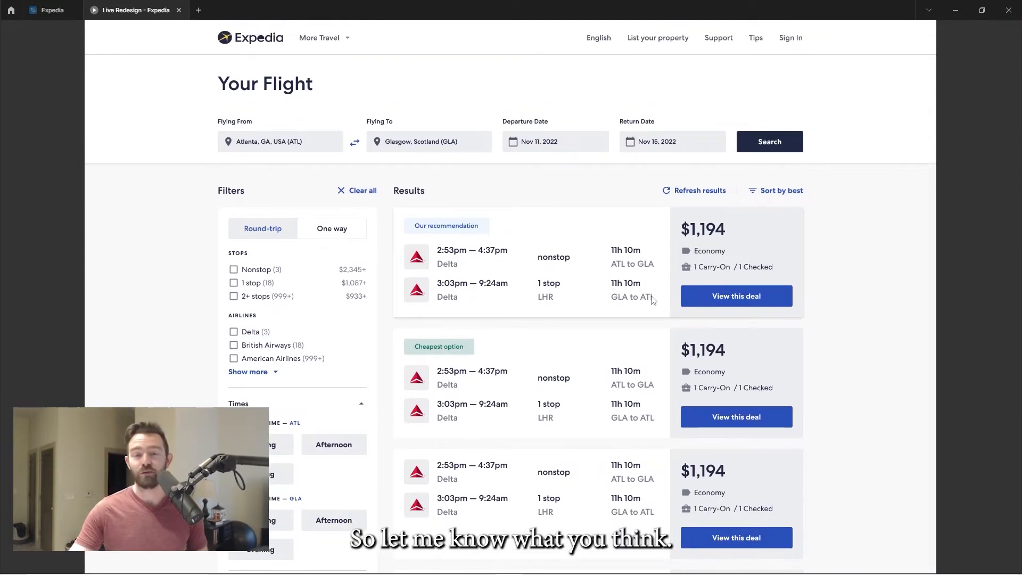